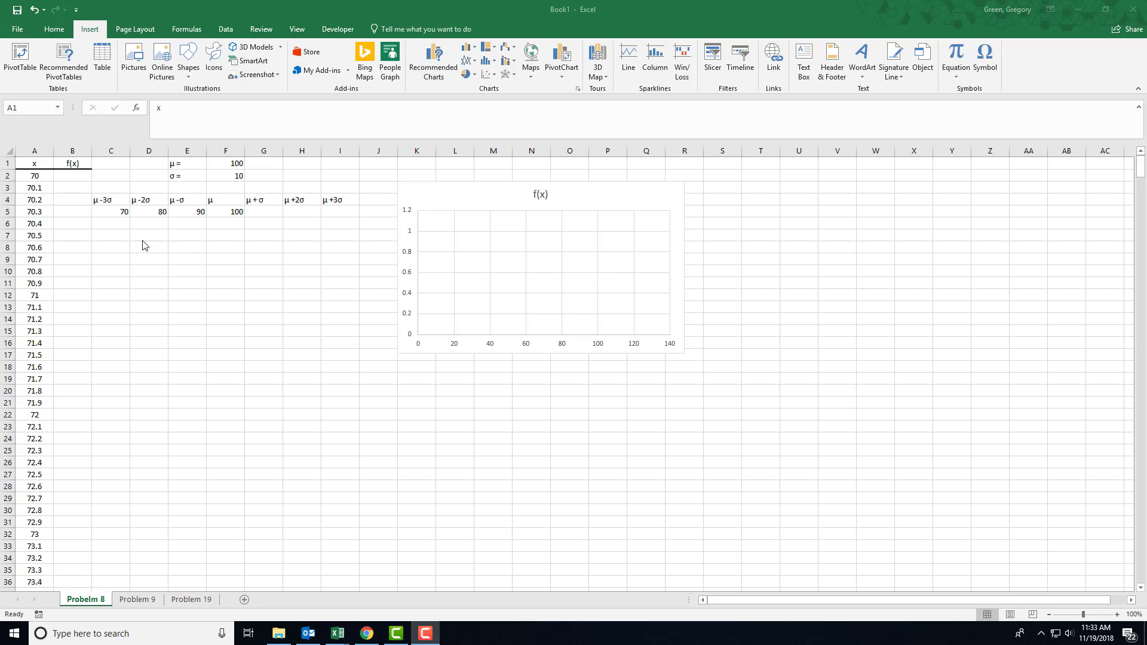
pyautogui.click(44, 177)
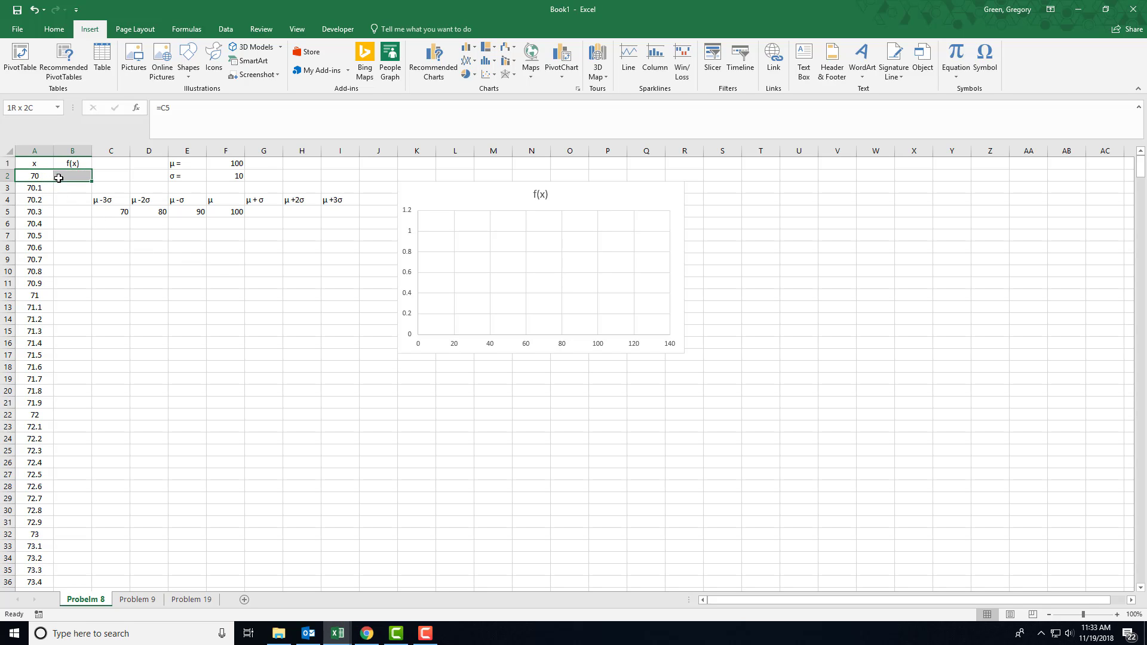
pyautogui.click(54, 188)
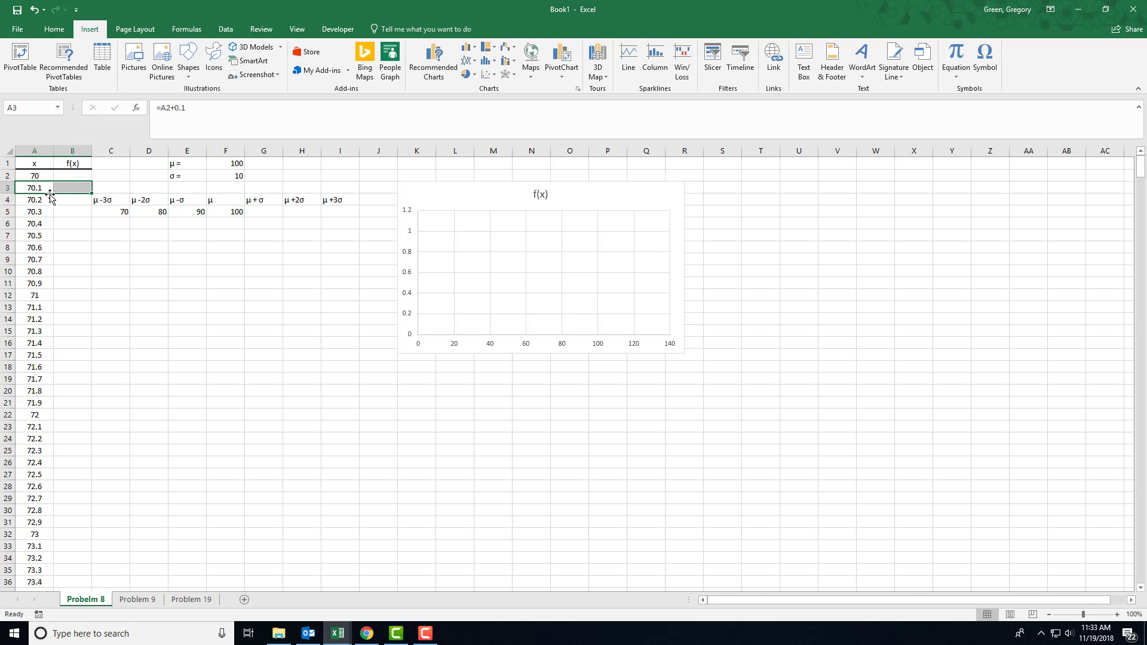
pyautogui.moveTo(48, 200); pyautogui.dragTo(58, 200)
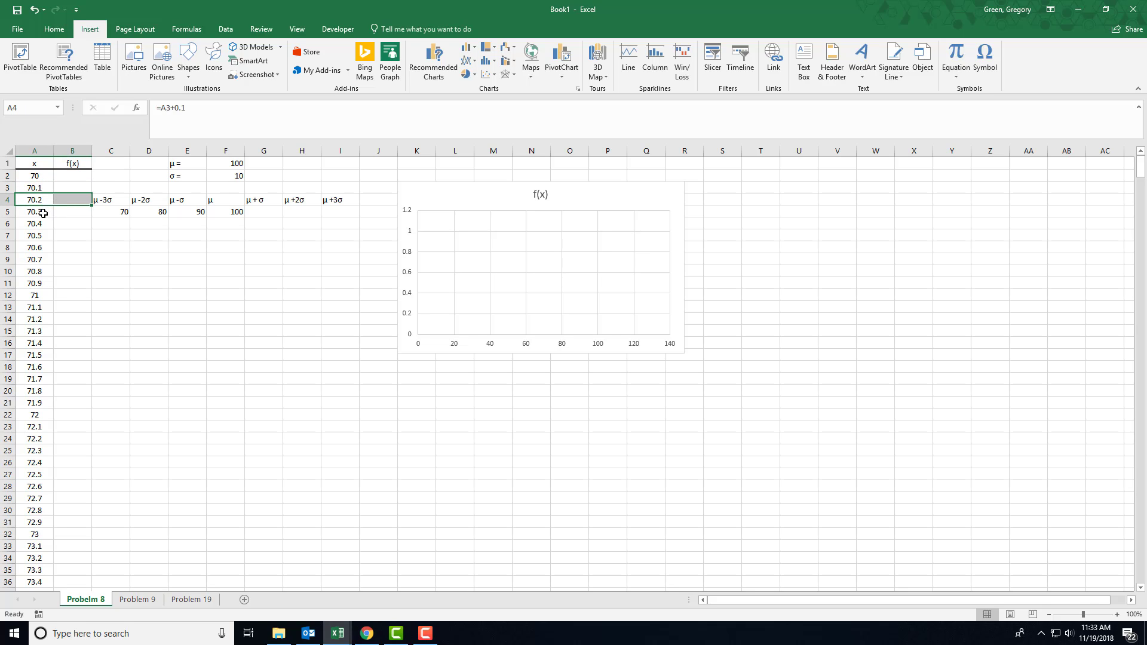
pyautogui.click(499, 256)
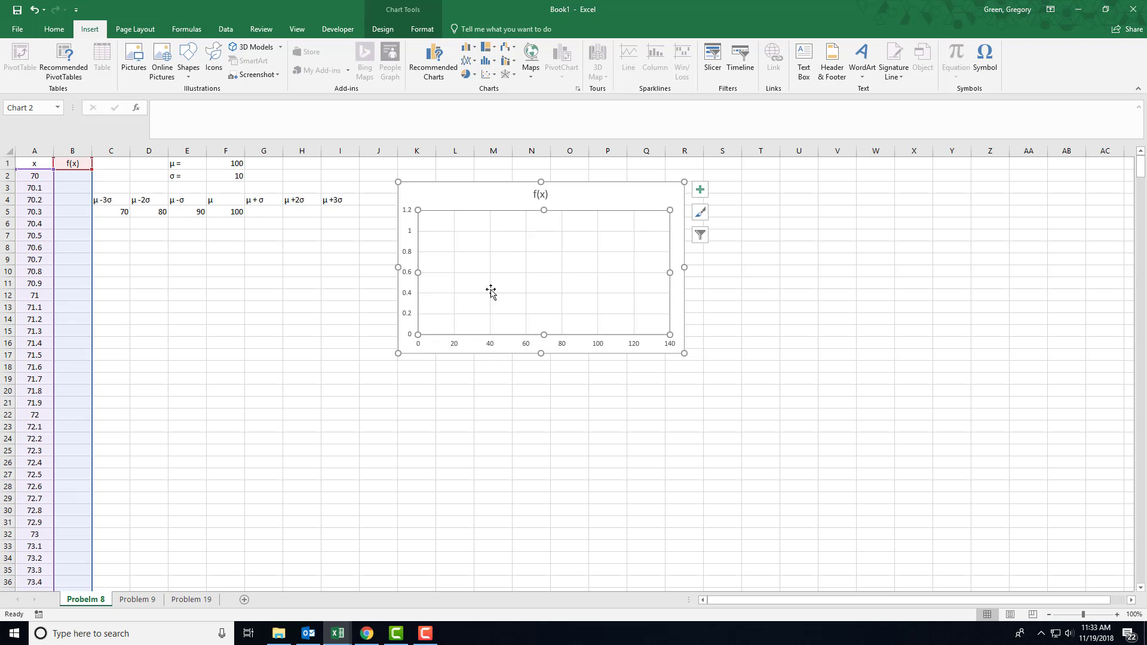
pyautogui.click(480, 400)
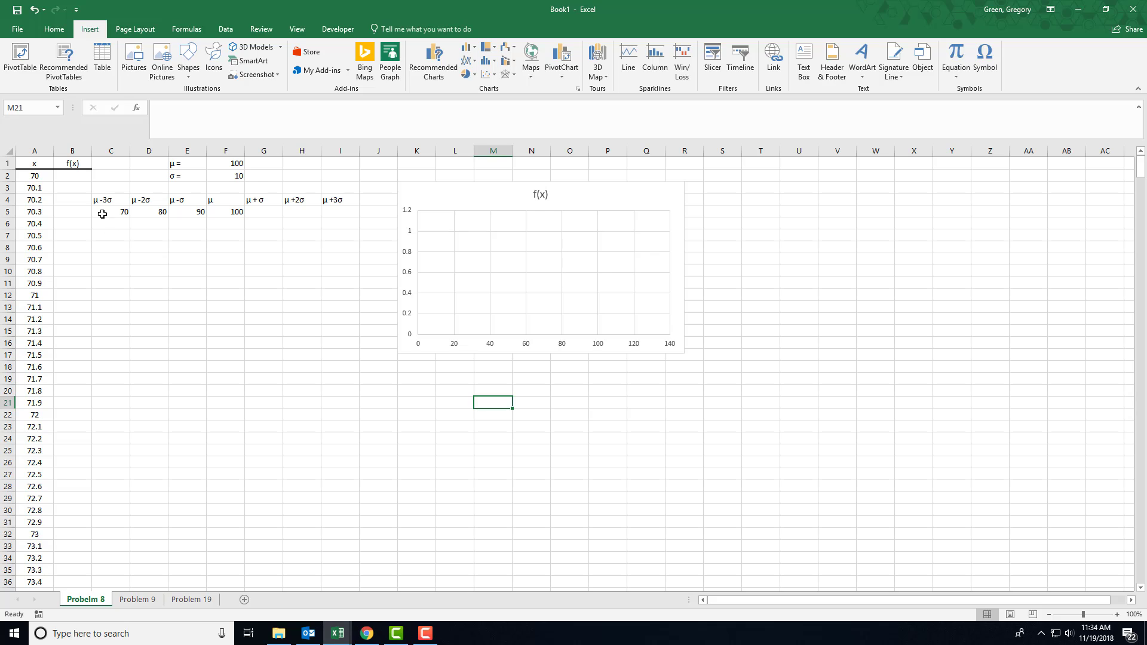
# Try to fill the mean formula in F5 across cells G5 through I5
pyautogui.click(229, 217)
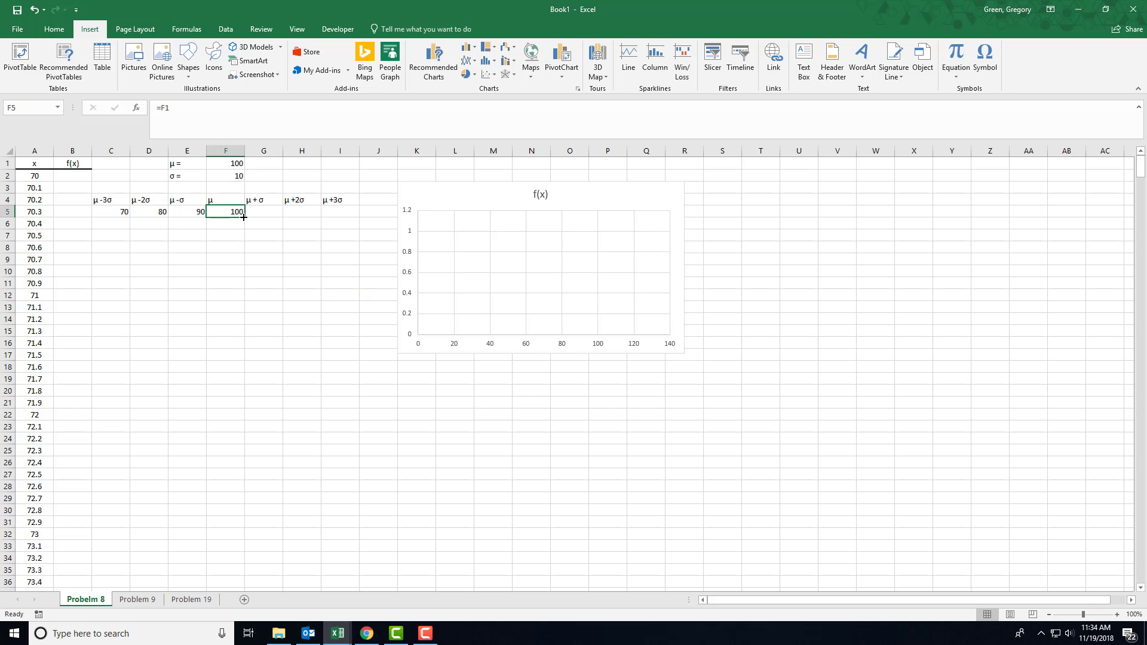
pyautogui.moveTo(244, 217); pyautogui.dragTo(351, 215)
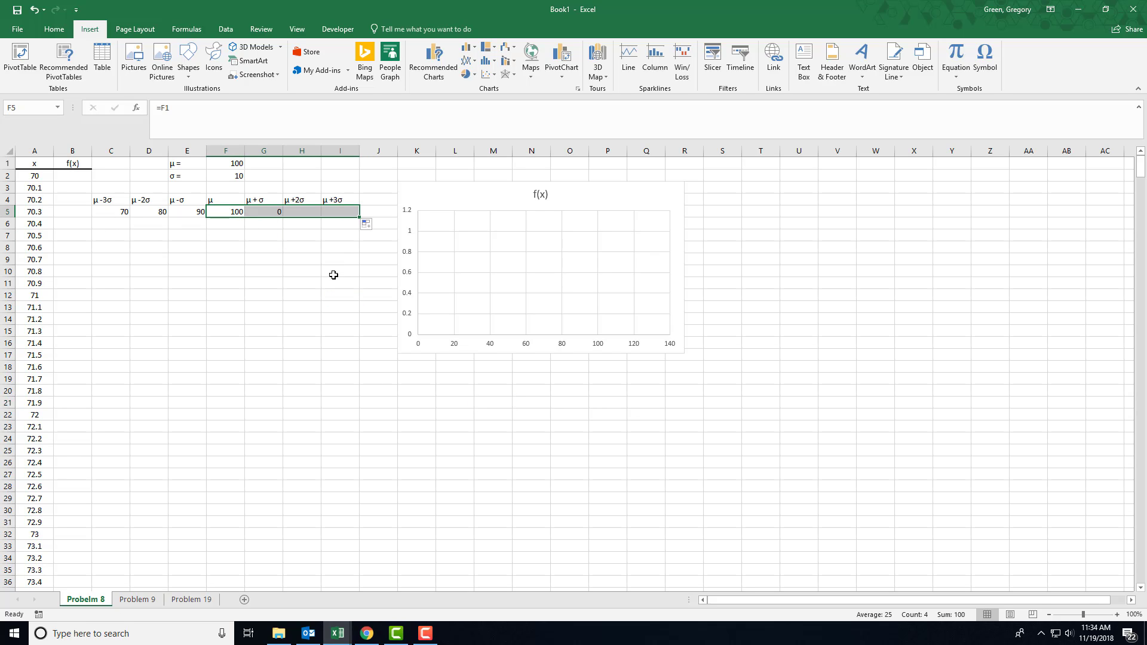
pyautogui.click(227, 216)
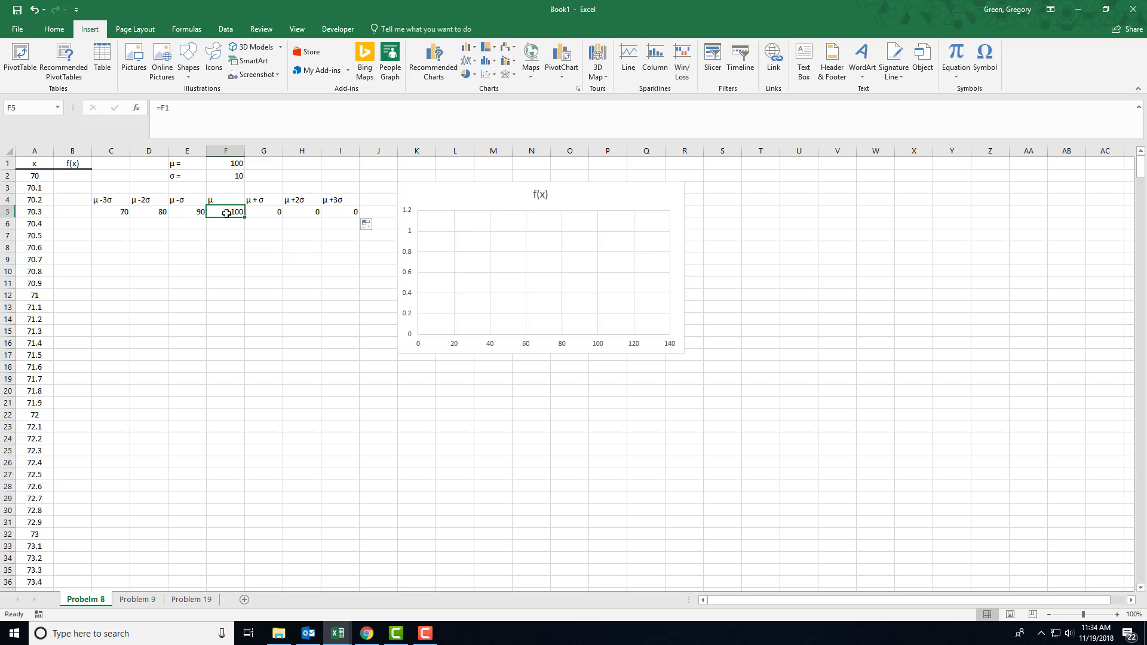
pyautogui.click(195, 212)
# Enter the formula =F1+F2 in cell G5 to calculate μ + σ
pyautogui.click(257, 216)
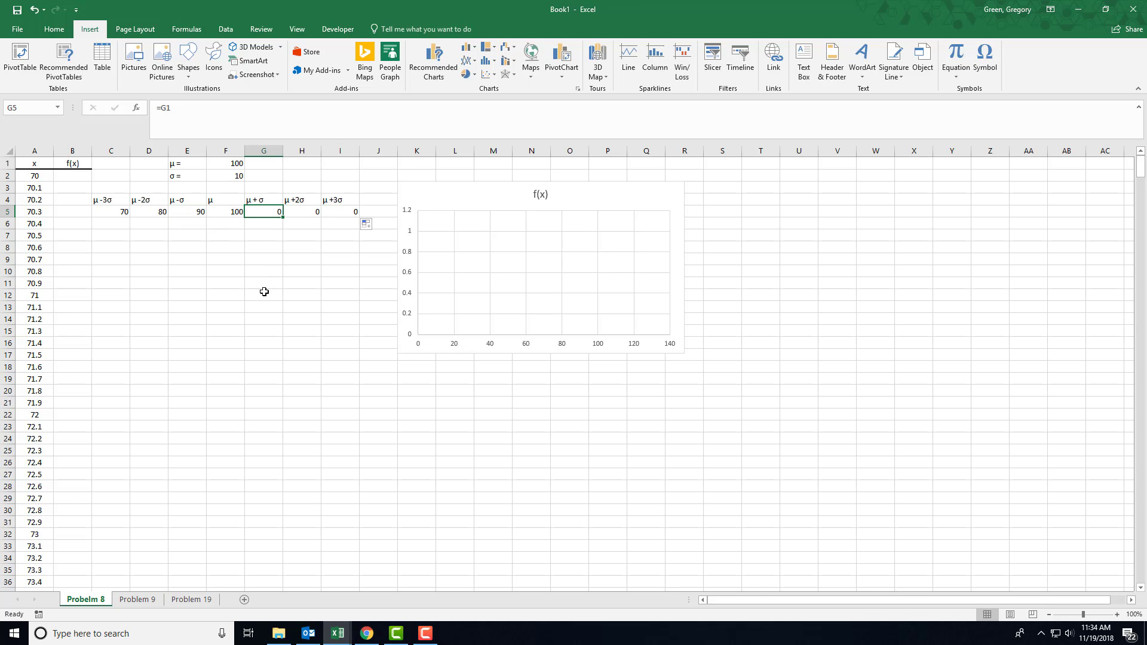
pyautogui.write('=')
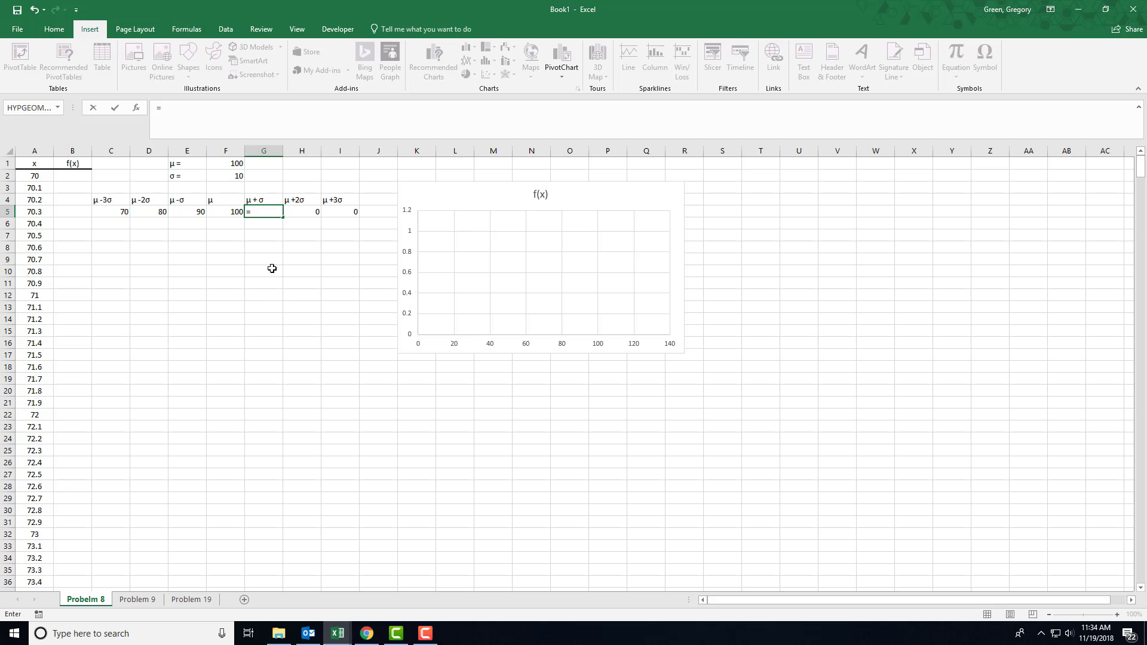
pyautogui.click(218, 167)
pyautogui.write('+')
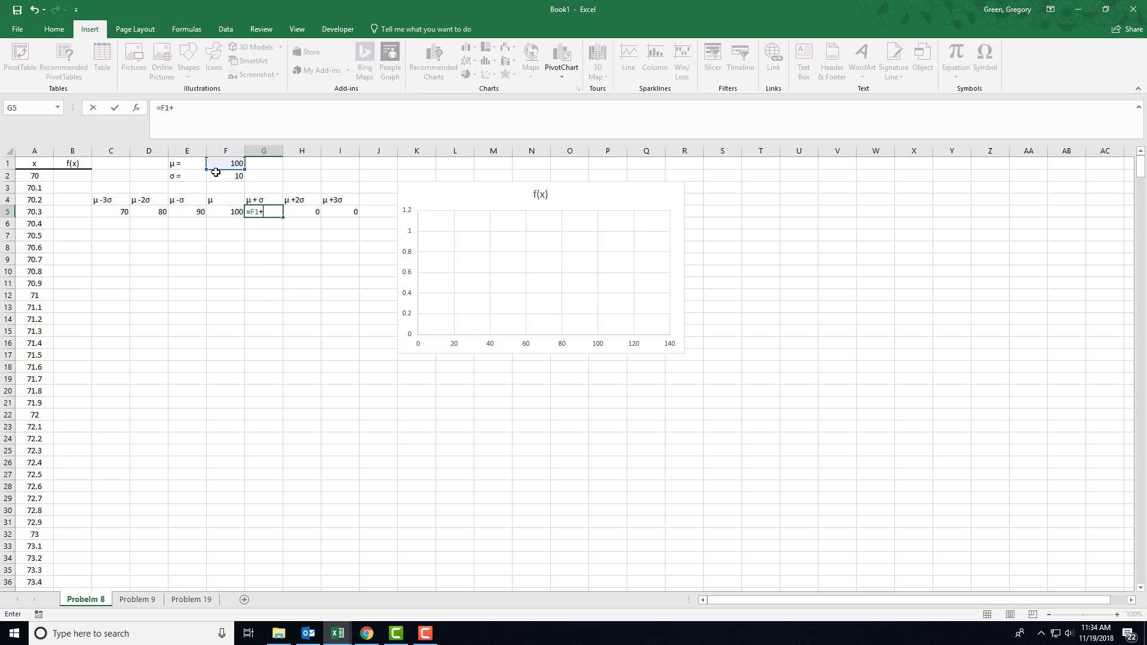
pyautogui.click(218, 177)
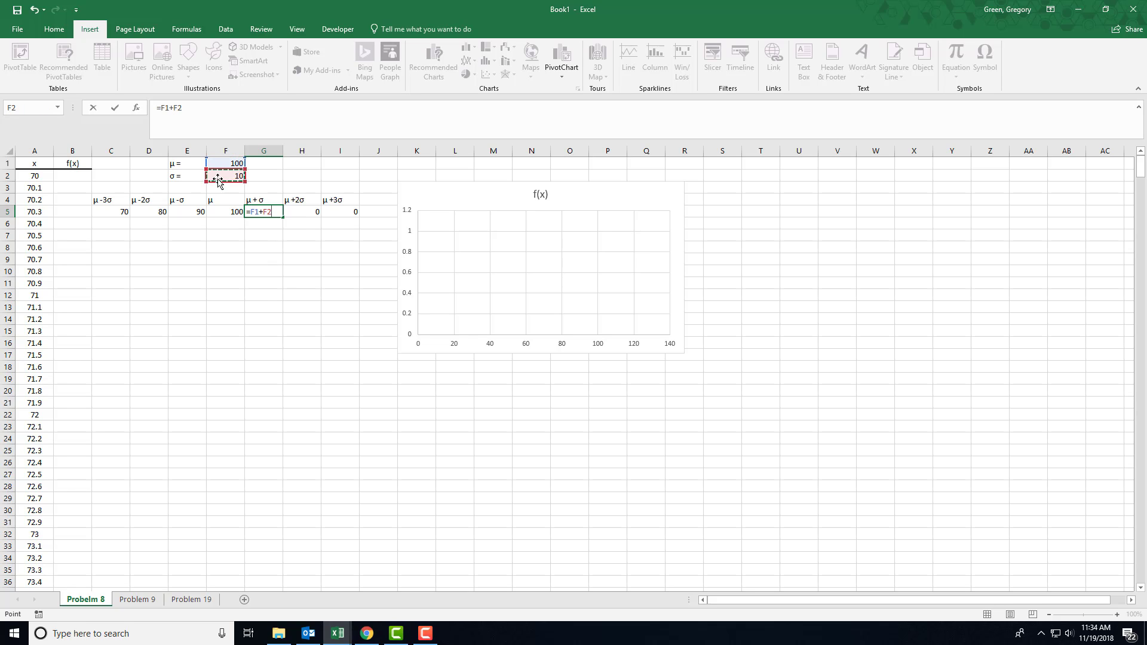
pyautogui.press('Tab')
# Enter the formula =F1+2*F2 in cell H5 to calculate μ + 2σ
pyautogui.write('=')
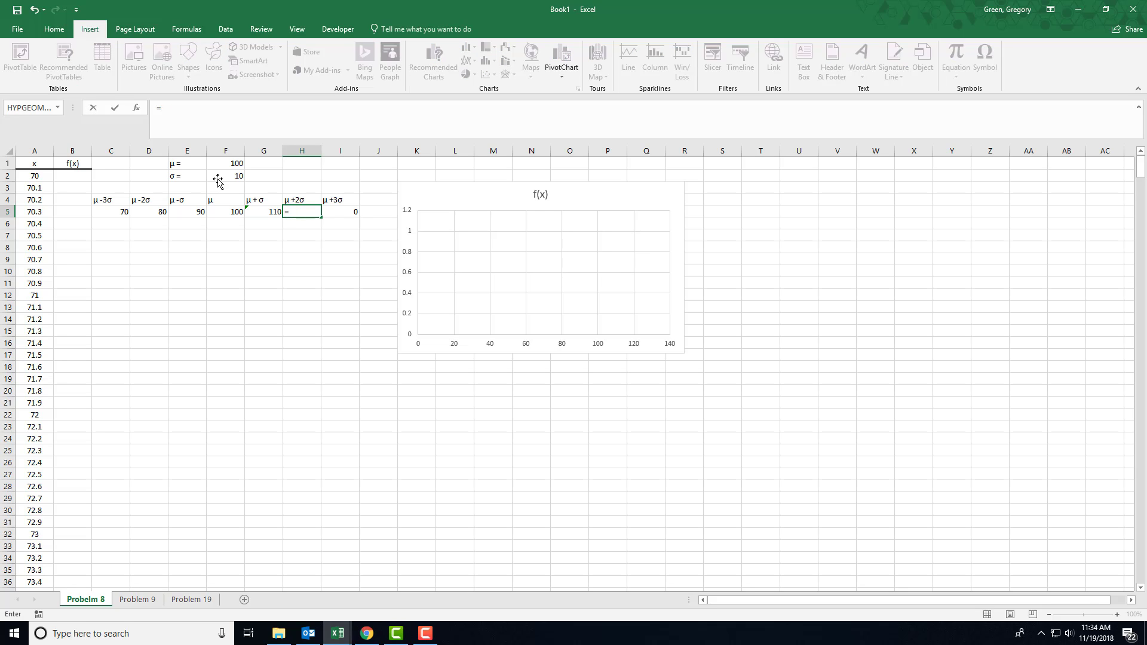
pyautogui.click(215, 163)
pyautogui.write('+2')
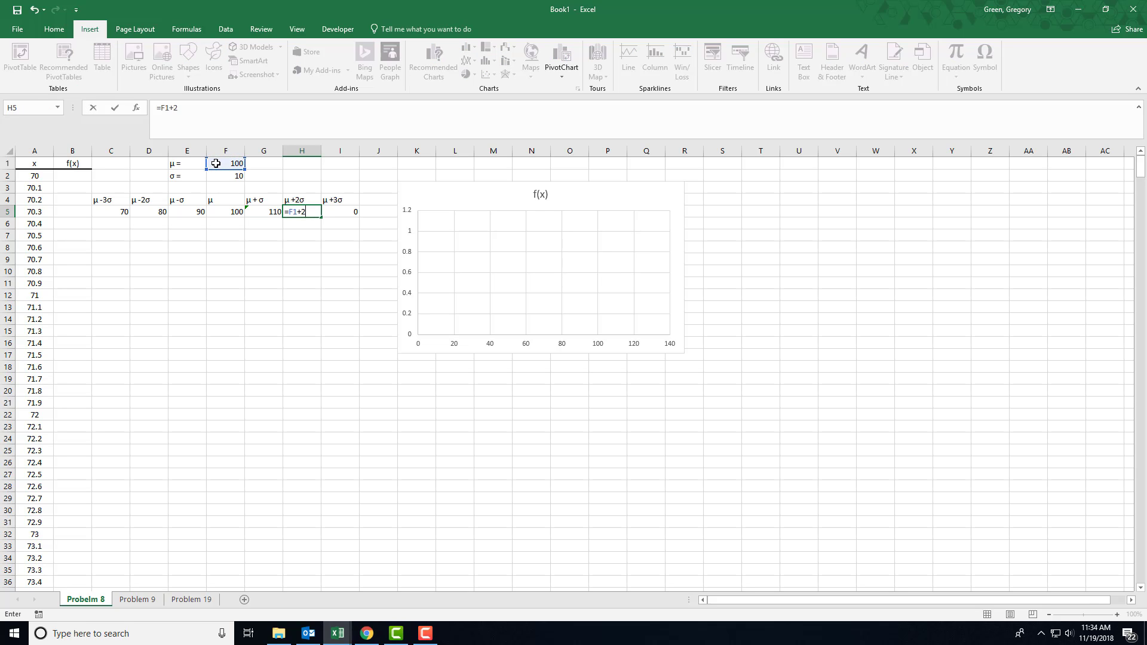
pyautogui.write('*')
pyautogui.click(214, 176)
pyautogui.press('Tab')
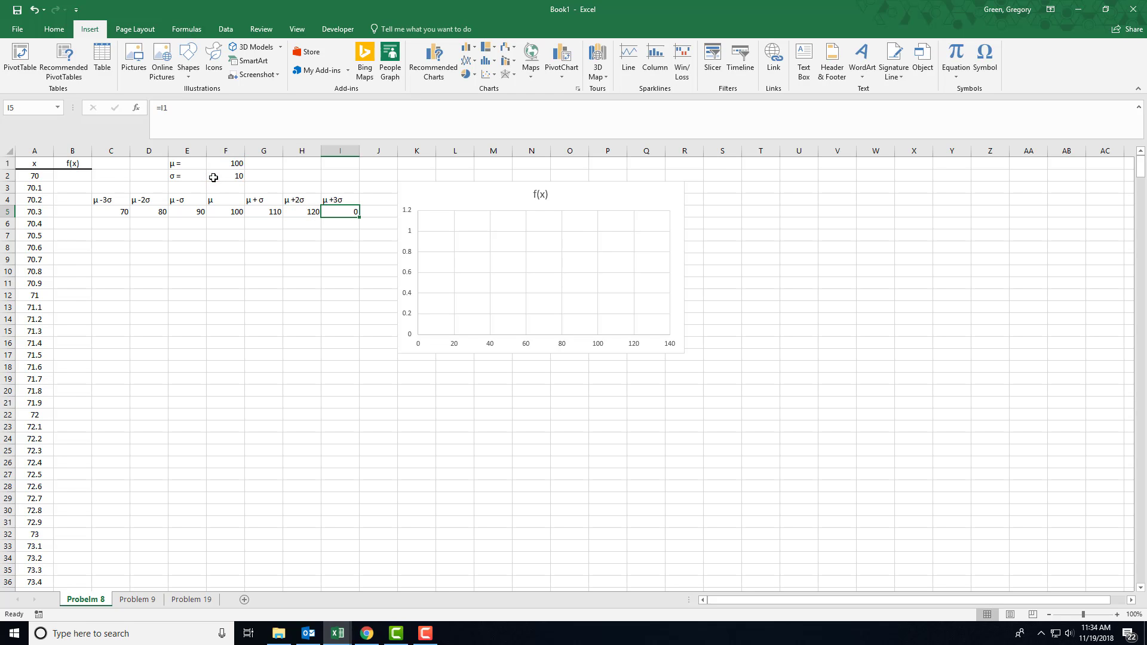
# Enter the formula =F1+3*F2 in cell I5 to calculate μ + 3σ
pyautogui.write('=')
pyautogui.click(233, 164)
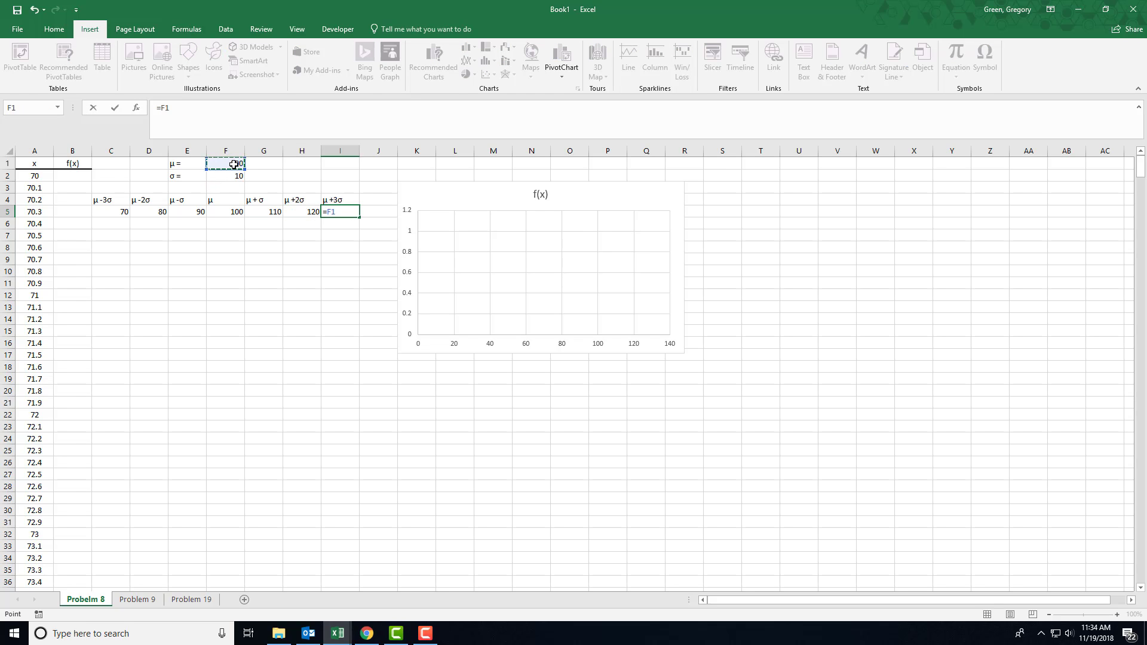
pyautogui.write('+3*')
pyautogui.click(229, 174)
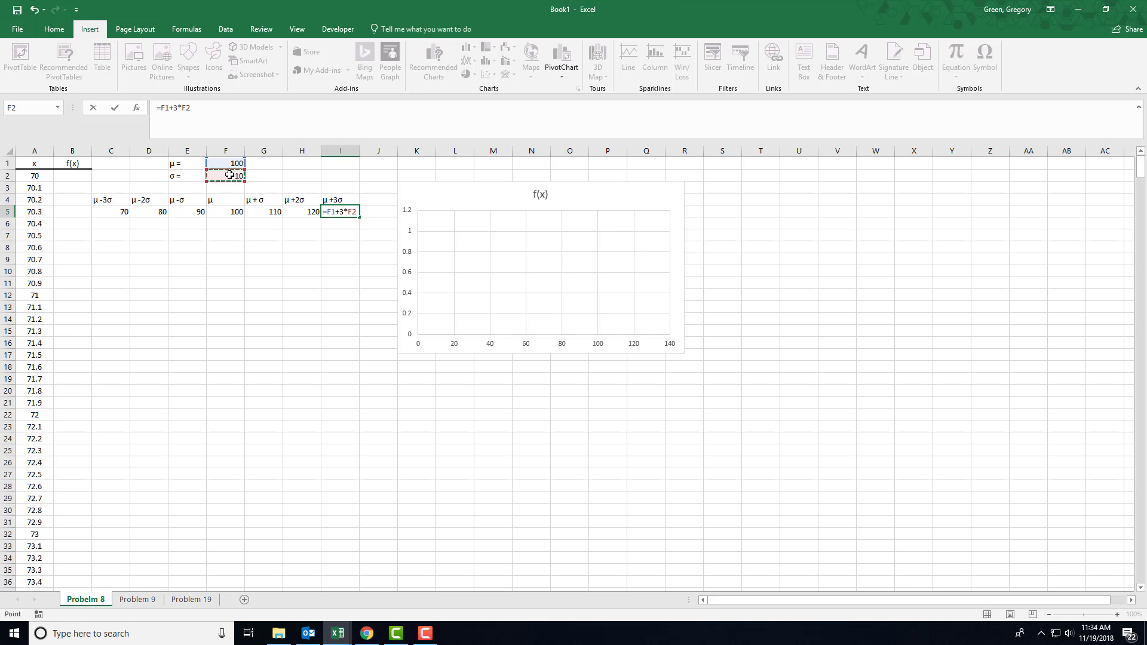
pyautogui.press('Return')
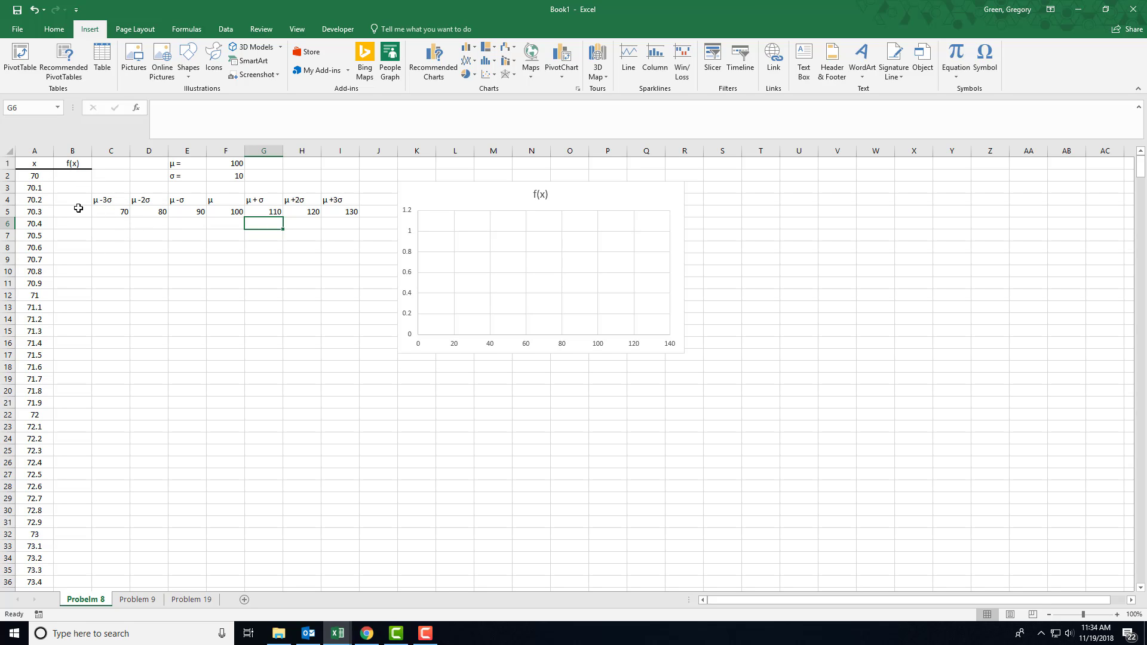
# Begin a NORM.DIST formula in cell B2 with A2 as its x argument
pyautogui.click(34, 178)
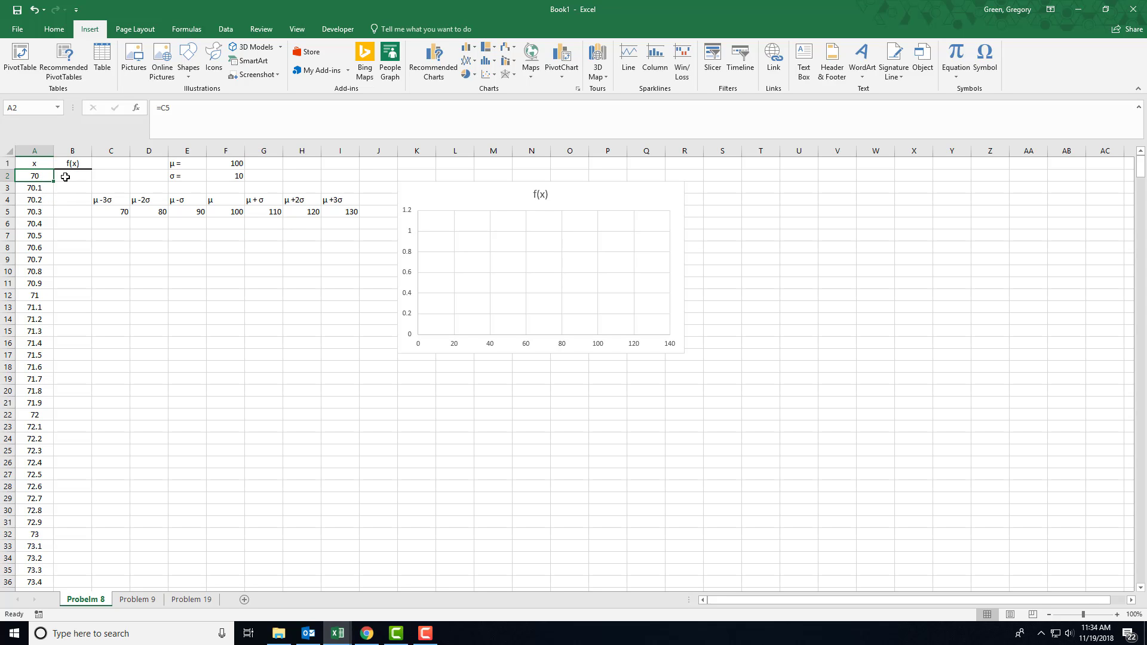
pyautogui.click(65, 176)
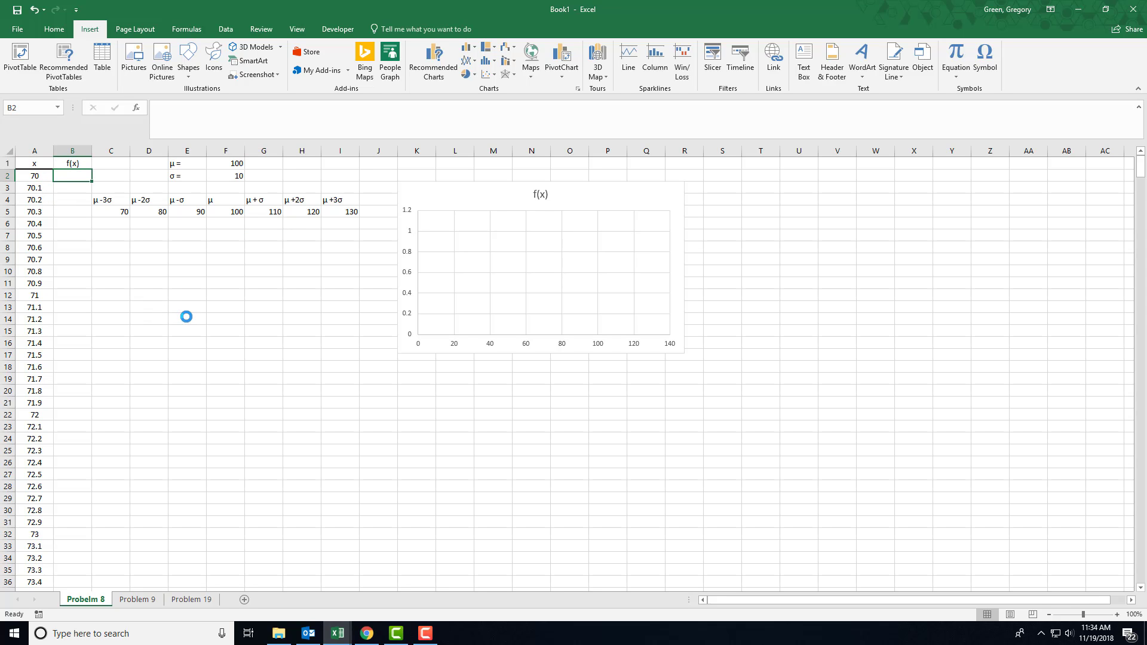
pyautogui.scroll(5, 187, 315)
pyautogui.scroll(1, 184, 376)
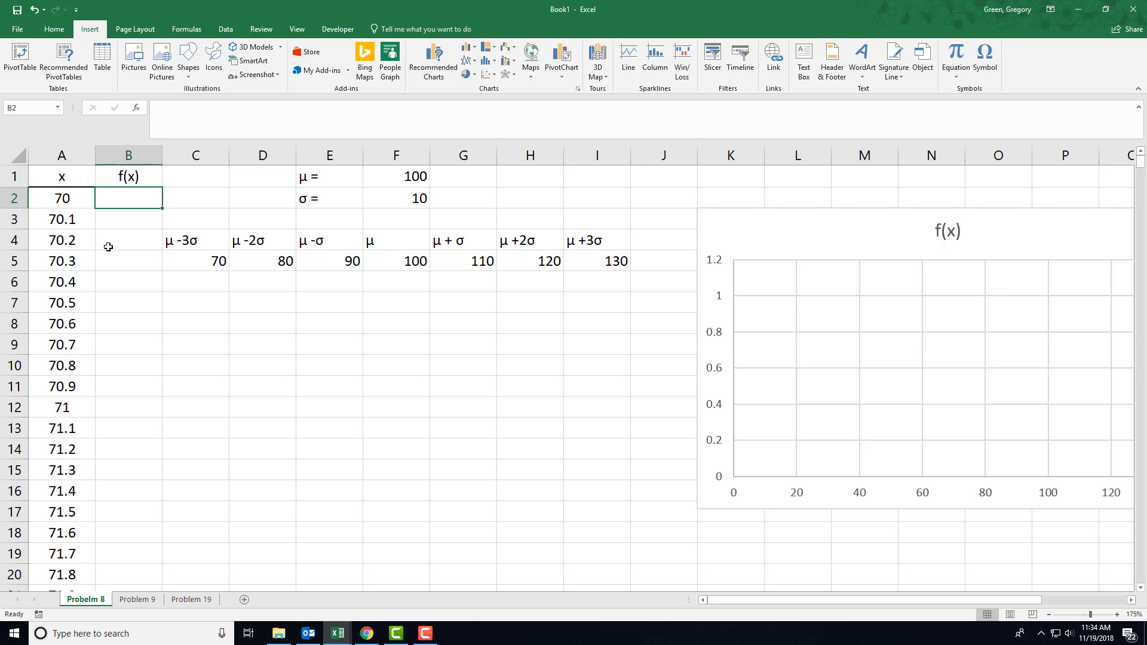
pyautogui.write('=')
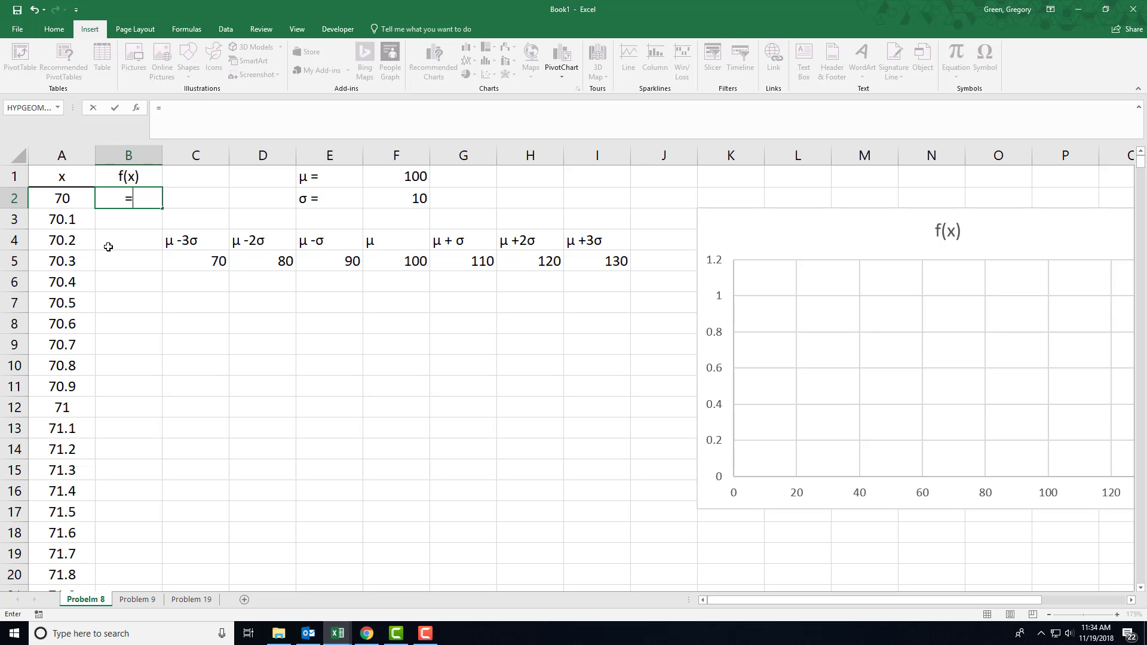
pyautogui.write('no')
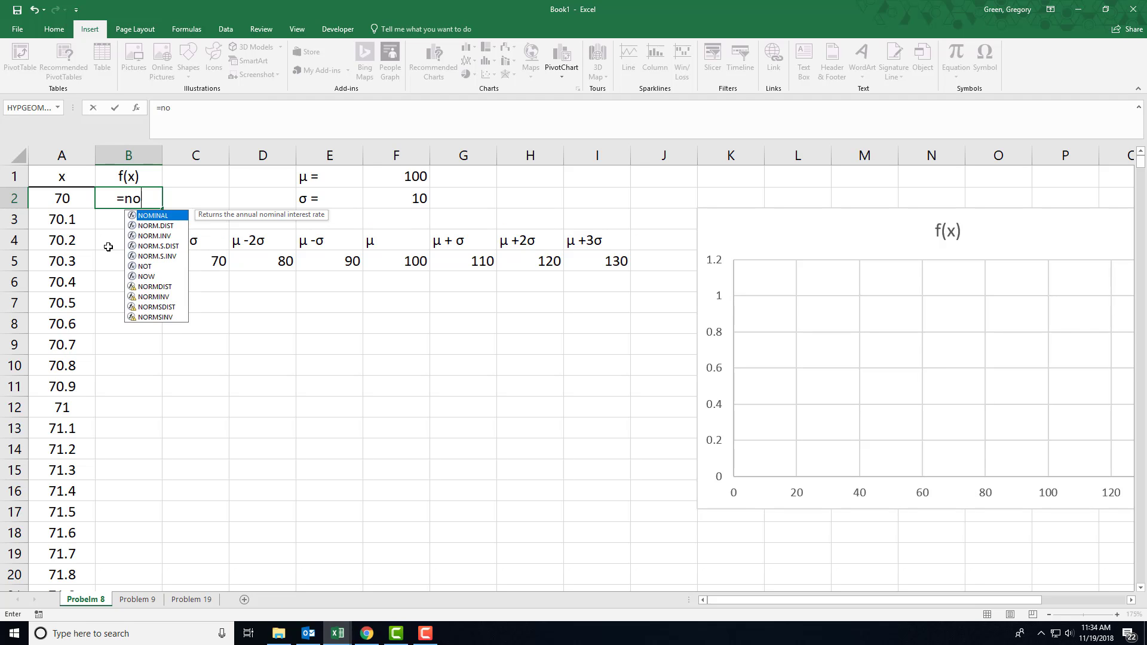
pyautogui.write('rm.dist(')
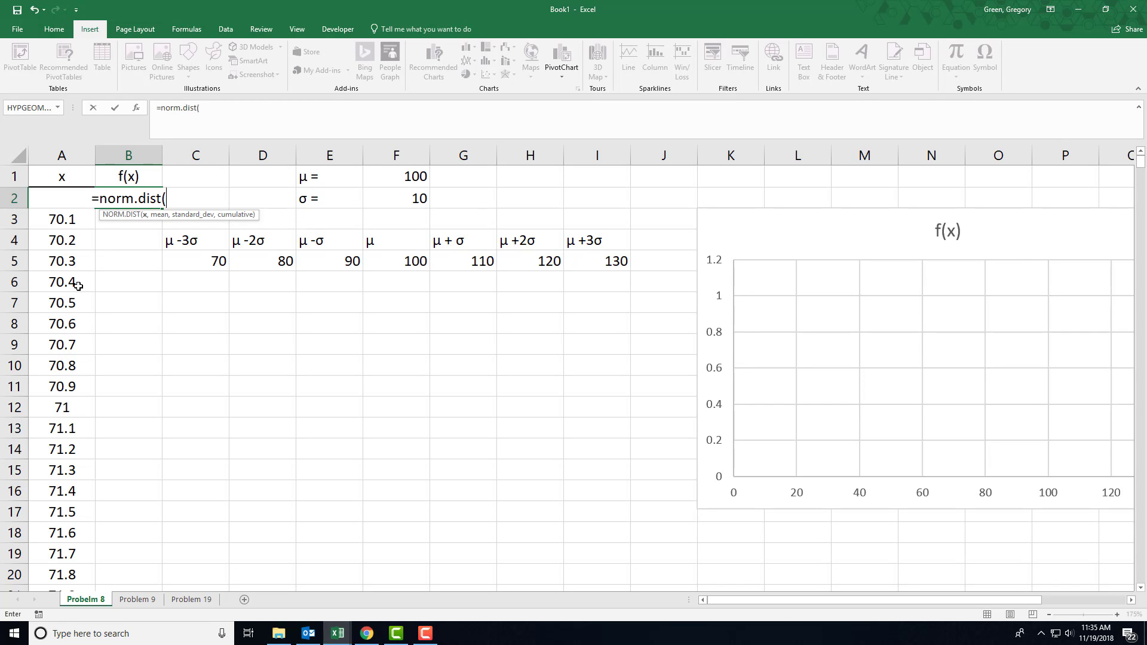
pyautogui.press('Left')
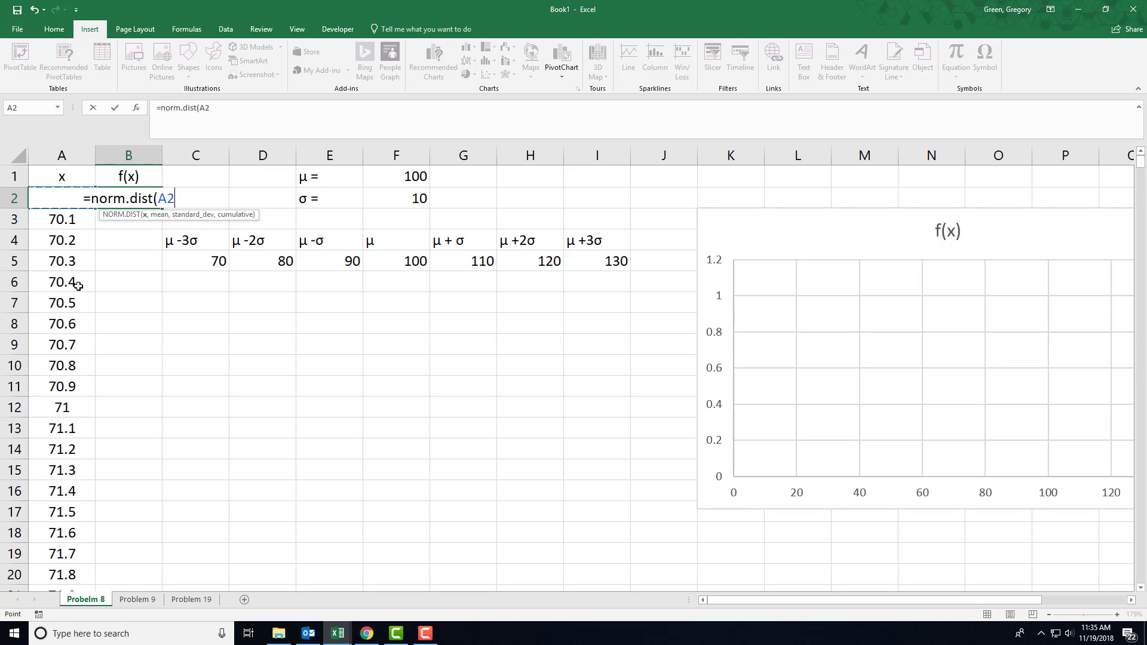
pyautogui.write(',')
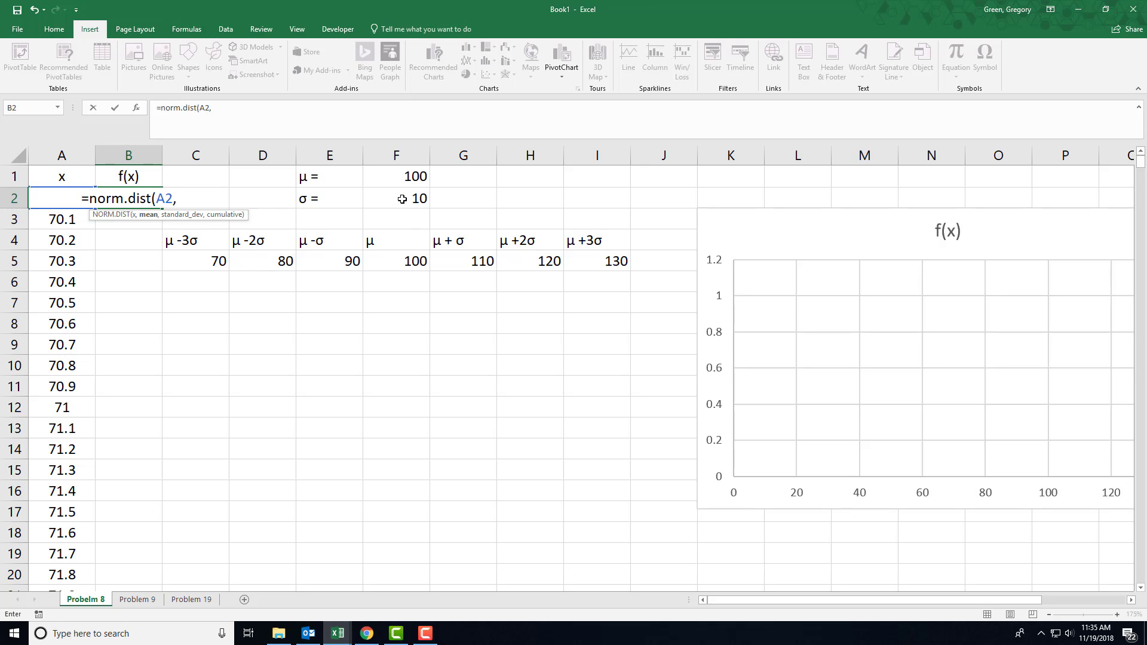
# Add absolute references $F$1 as the mean and $F$2 as the standard deviation in the NORM.DIST formula
pyautogui.click(395, 178)
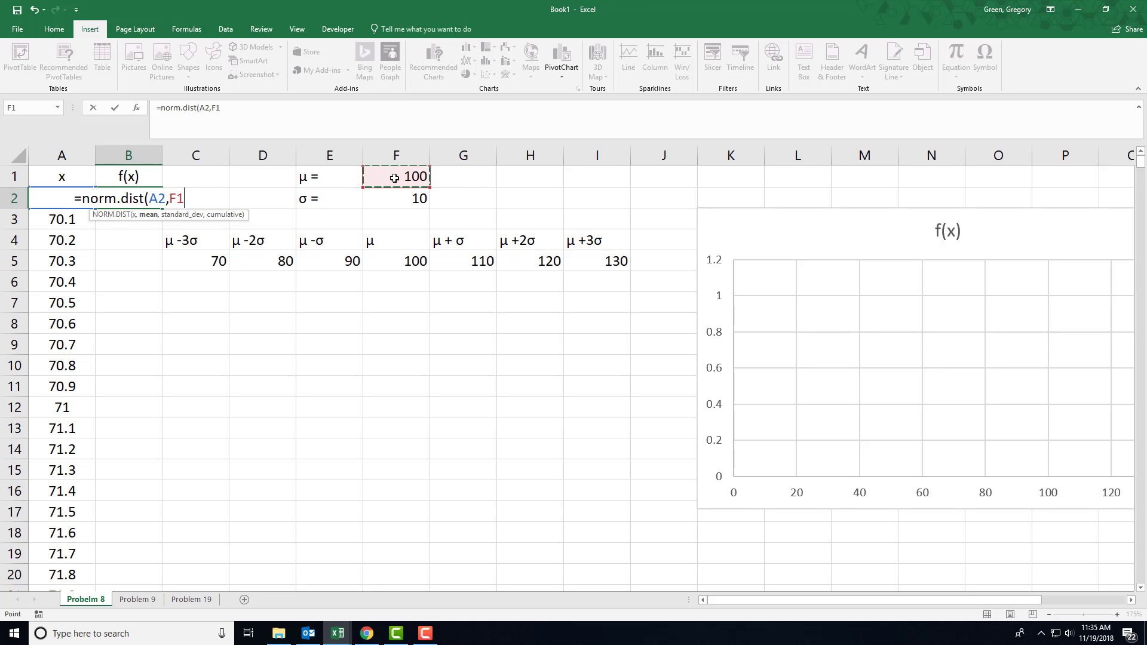
pyautogui.press('F4')
pyautogui.write(',')
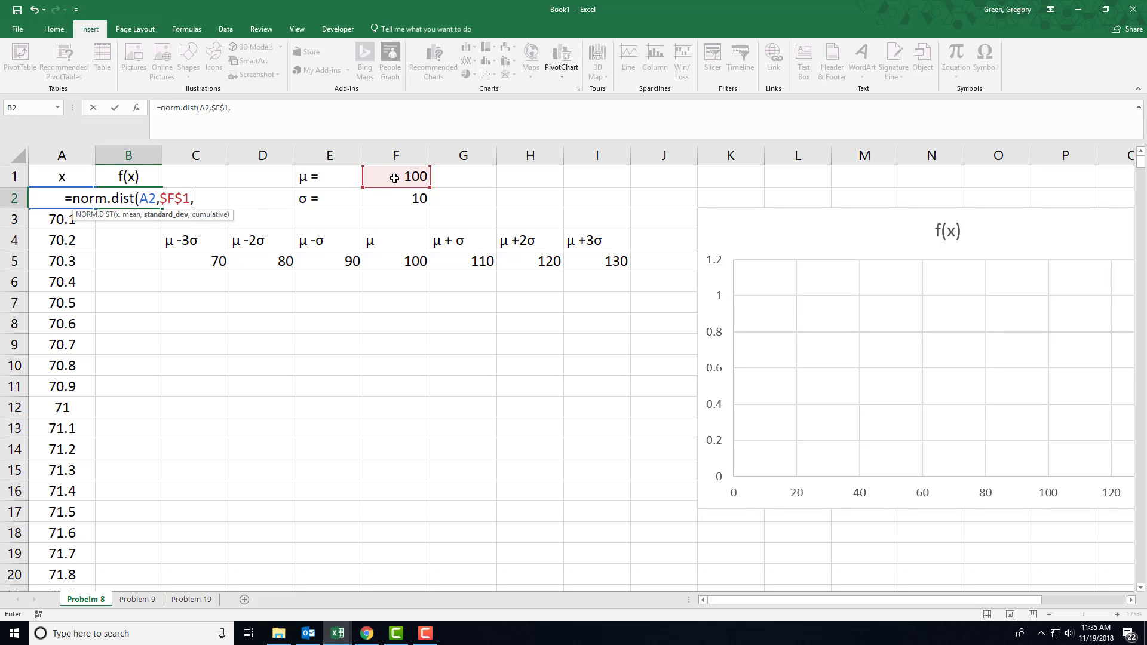
pyautogui.click(397, 204)
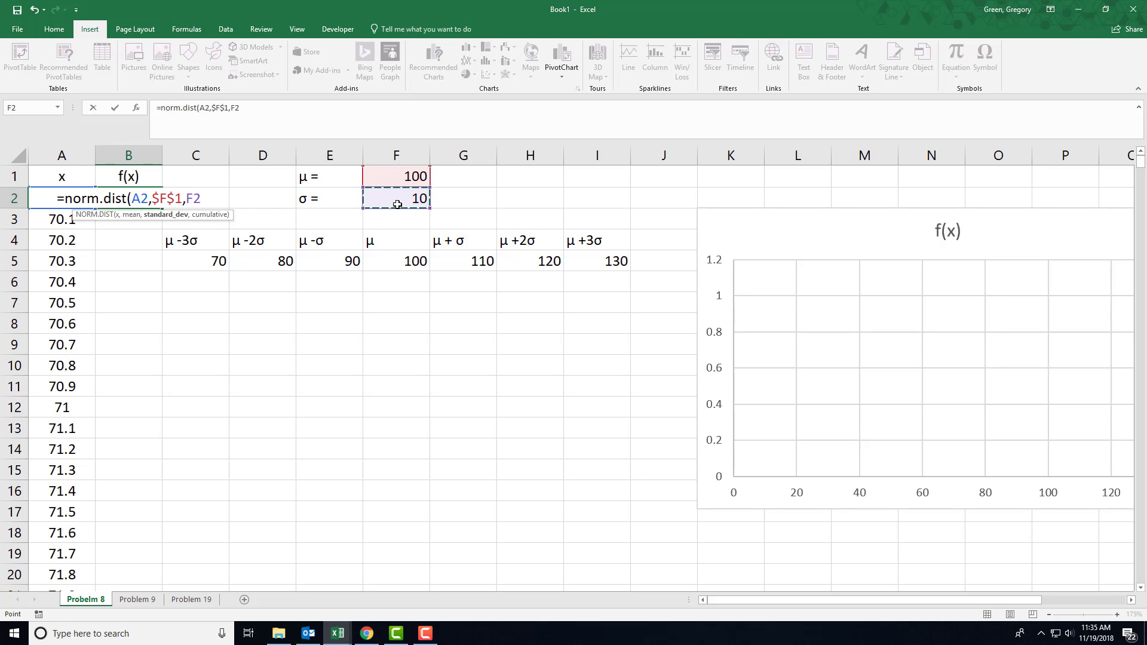
pyautogui.press('F4')
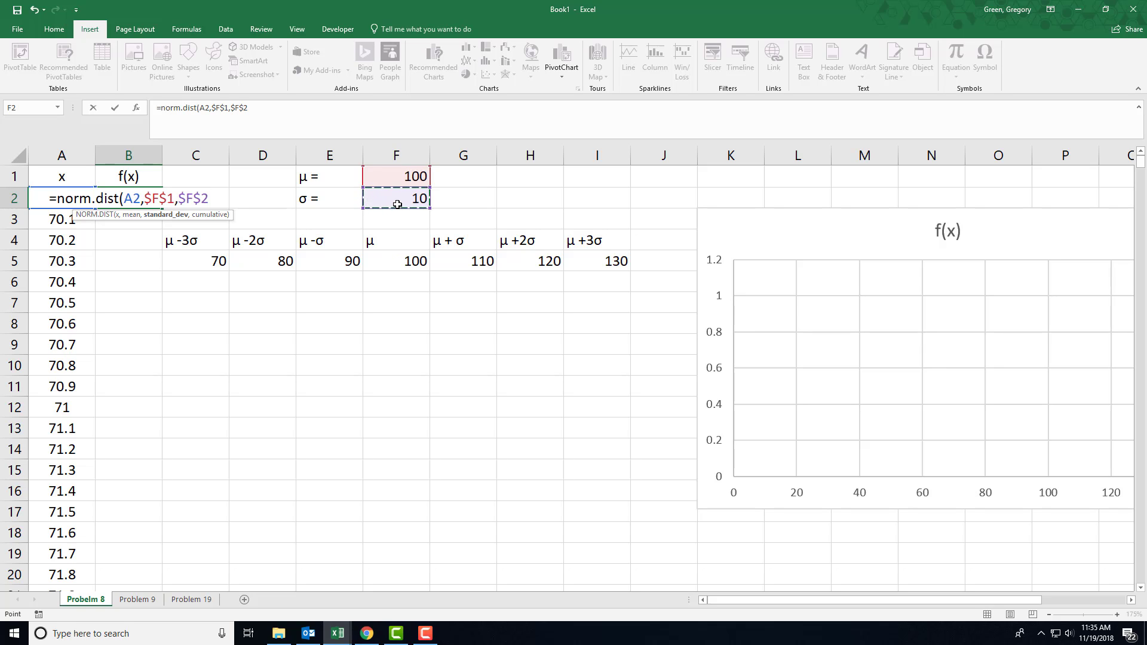
pyautogui.write(',')
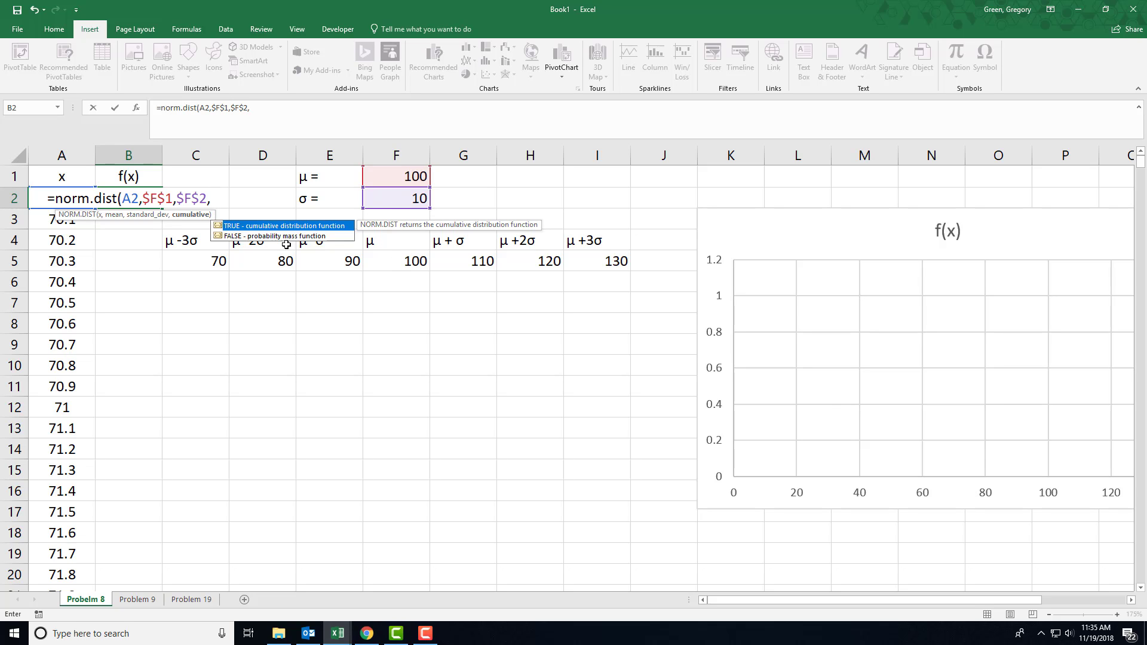
# Set the cumulative argument to FALSE and complete the formula =NORM.DIST(A2,$F$1,$F$2,FALSE) in B2
pyautogui.click(239, 236)
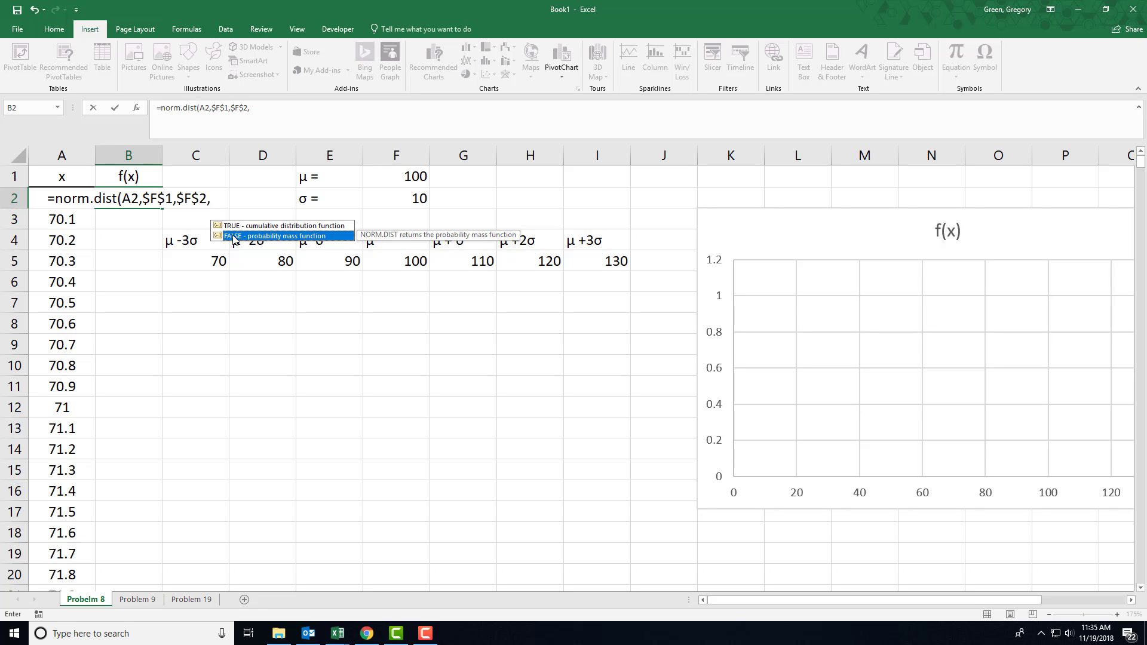
pyautogui.doubleClick(233, 236)
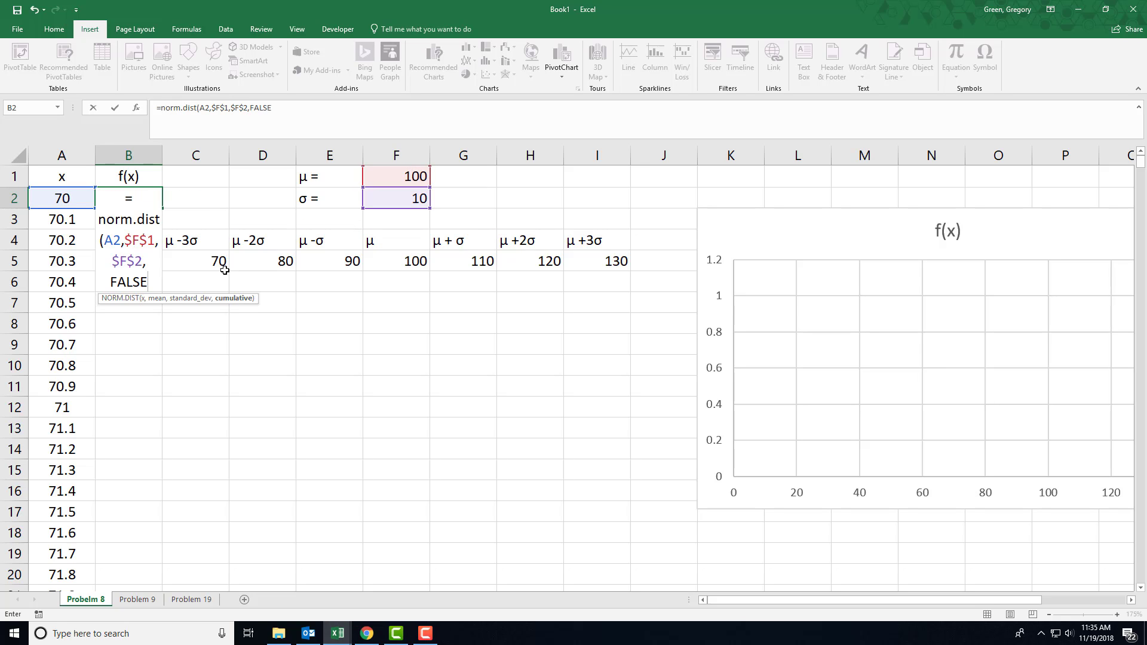
pyautogui.write(')')
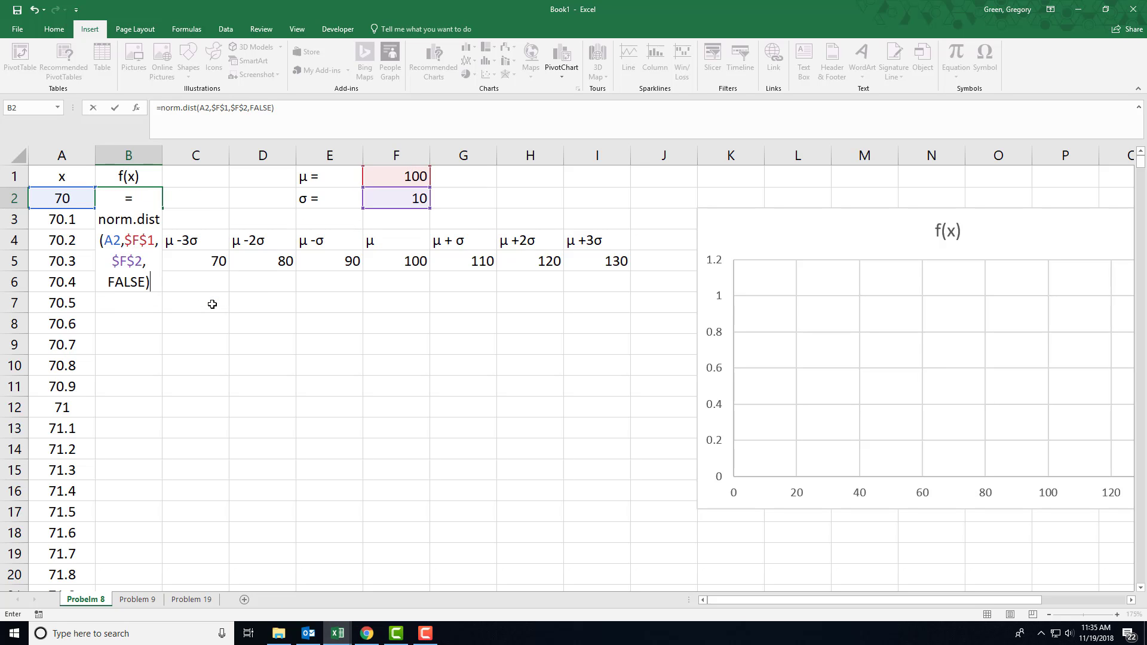
pyautogui.press('Return')
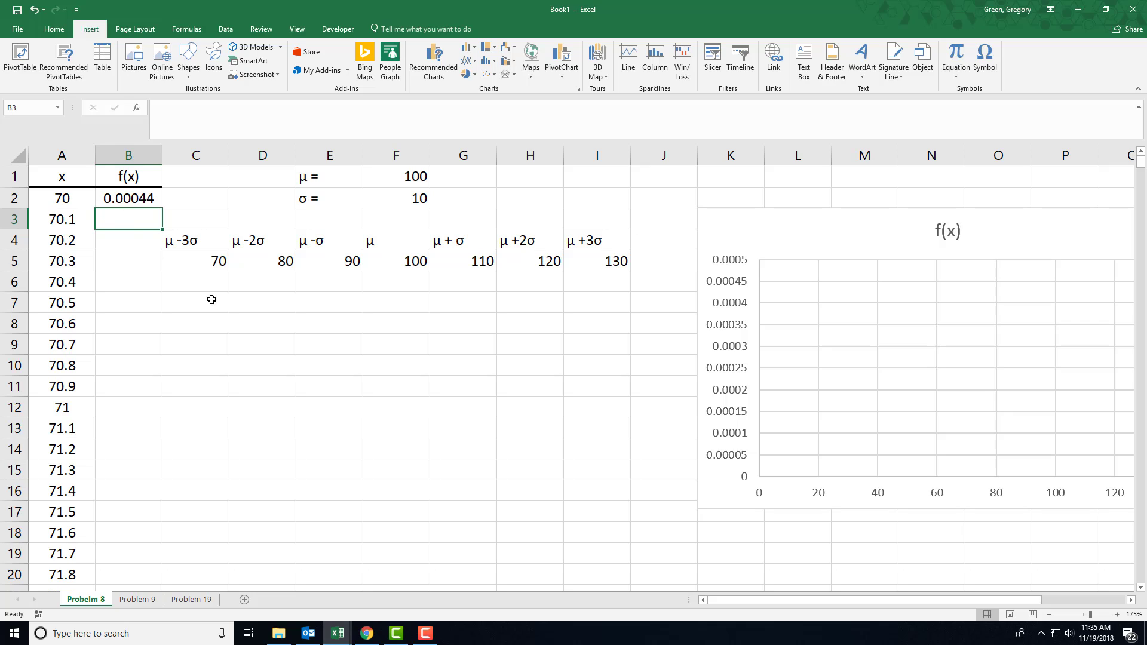
# Fill the NORM.DIST formula from B2 down column B for all x values
pyautogui.click(131, 202)
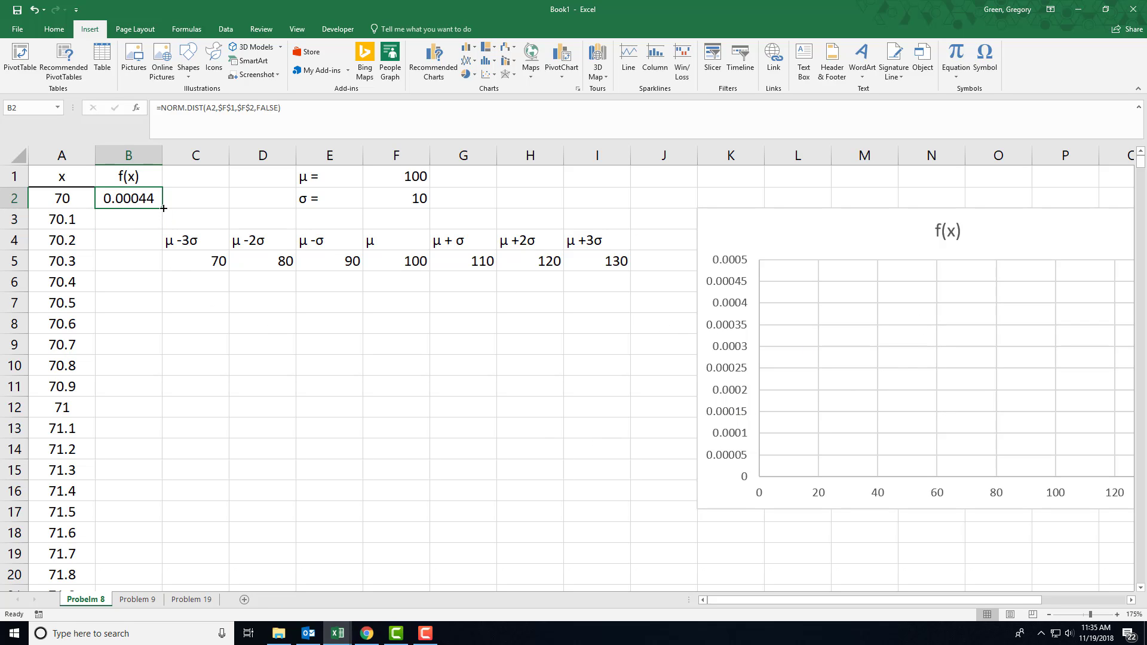
pyautogui.moveTo(162, 220); pyautogui.dragTo(158, 497)
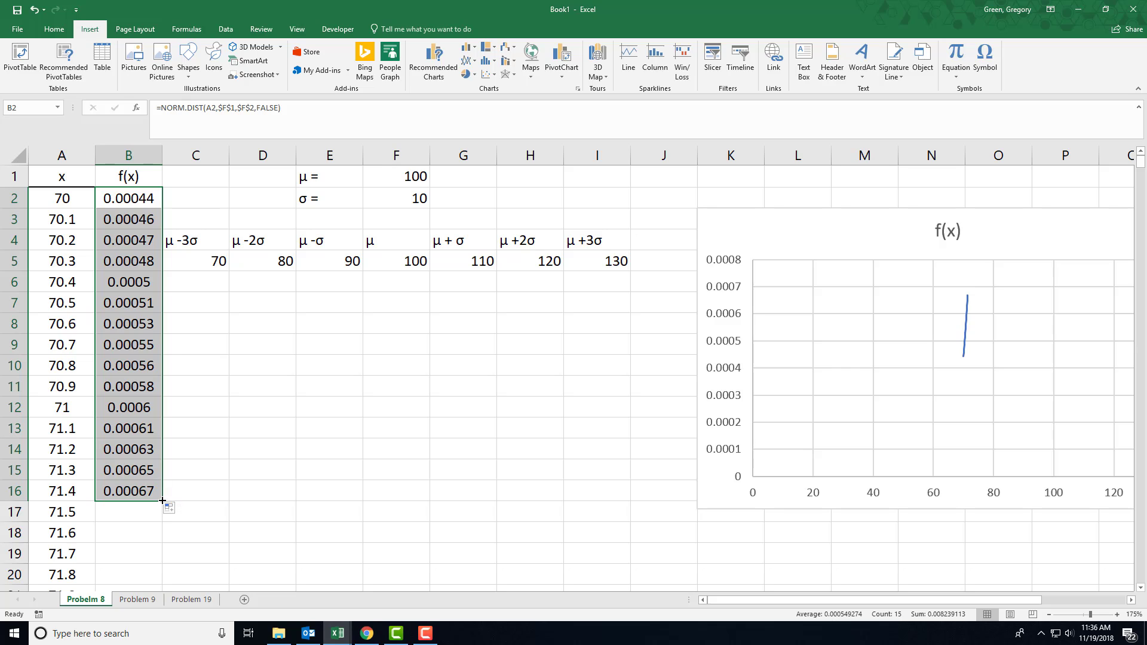
pyautogui.doubleClick(161, 500)
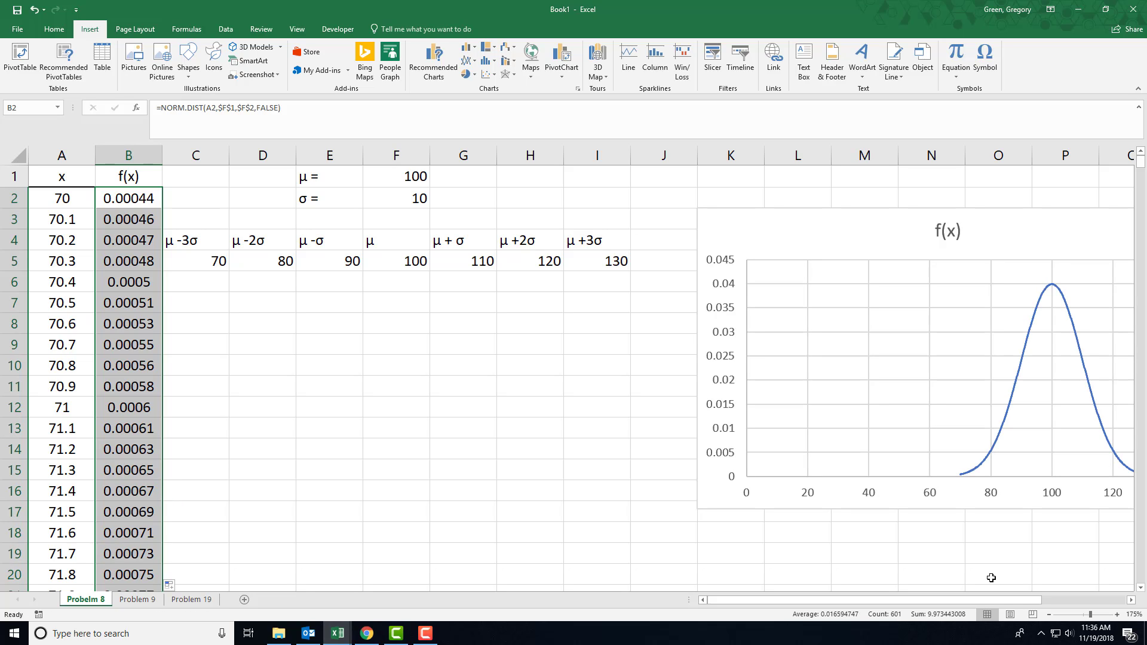
pyautogui.moveTo(956, 600); pyautogui.dragTo(933, 599)
pyautogui.click(124, 201)
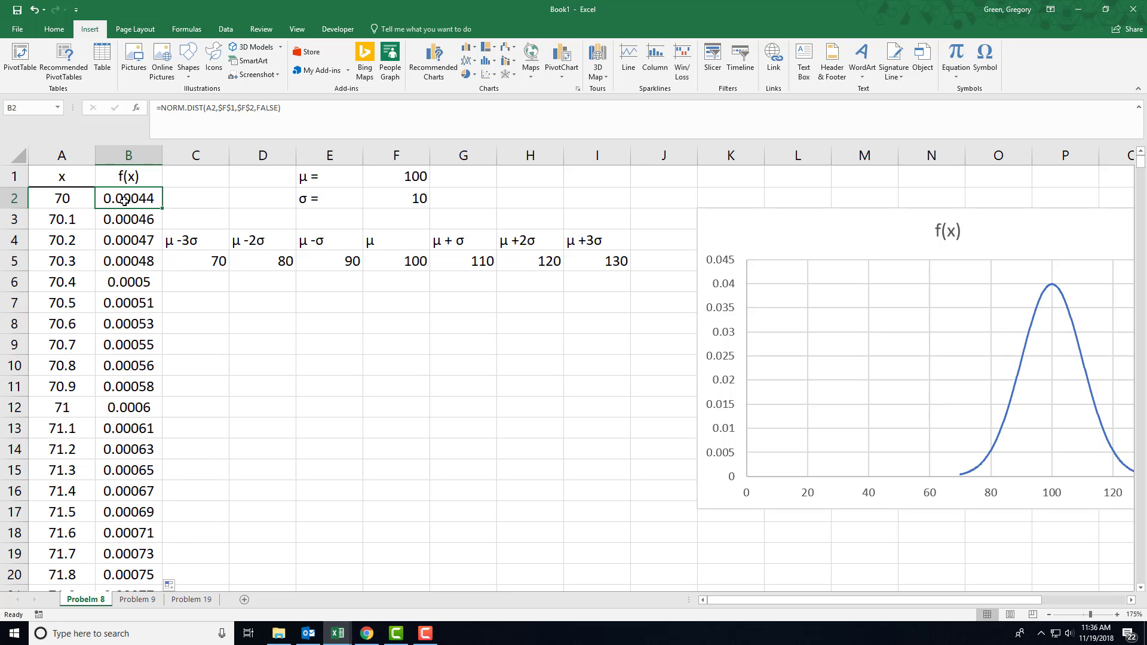
pyautogui.moveTo(125, 200); pyautogui.dragTo(126, 385)
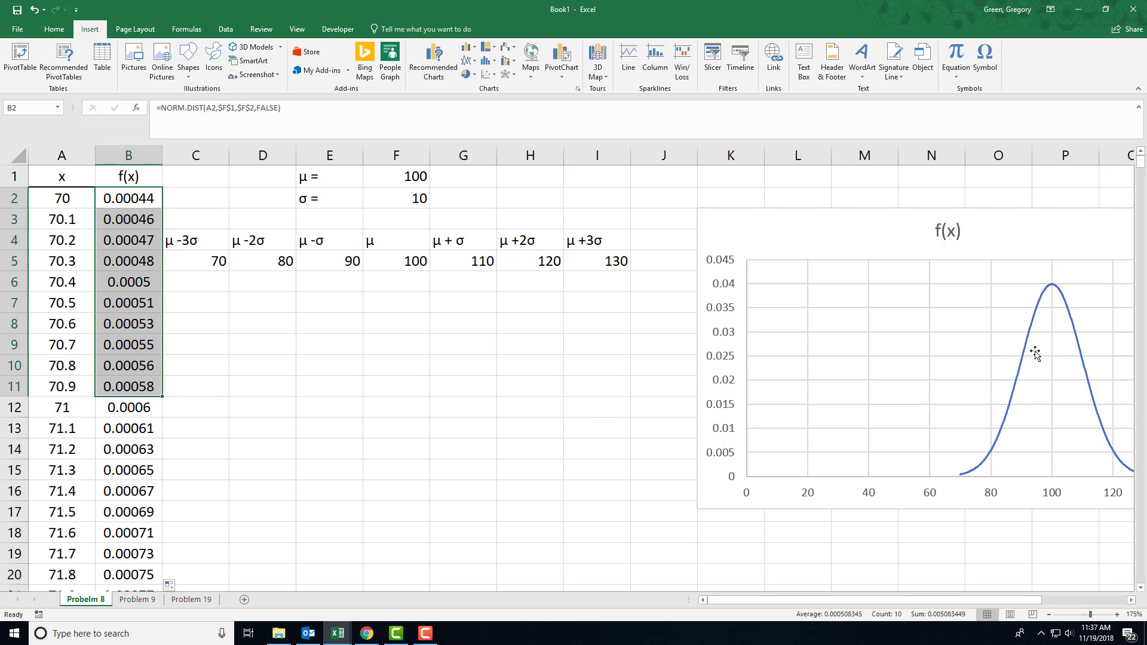
# Move the f(x) chart directly below the μ and σ table and set its horizontal axis bounds to minimum 70 and maximum 130
pyautogui.moveTo(1026, 369)
pyautogui.moveTo(809, 223); pyautogui.dragTo(325, 287)
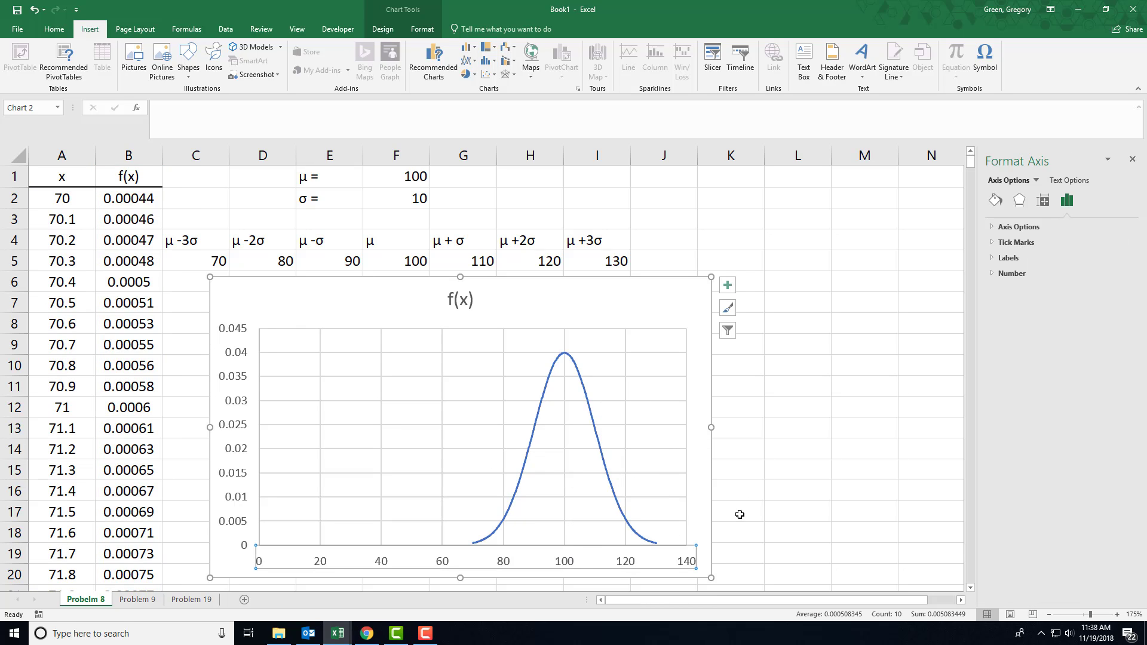
pyautogui.click(770, 512)
pyautogui.click(632, 563)
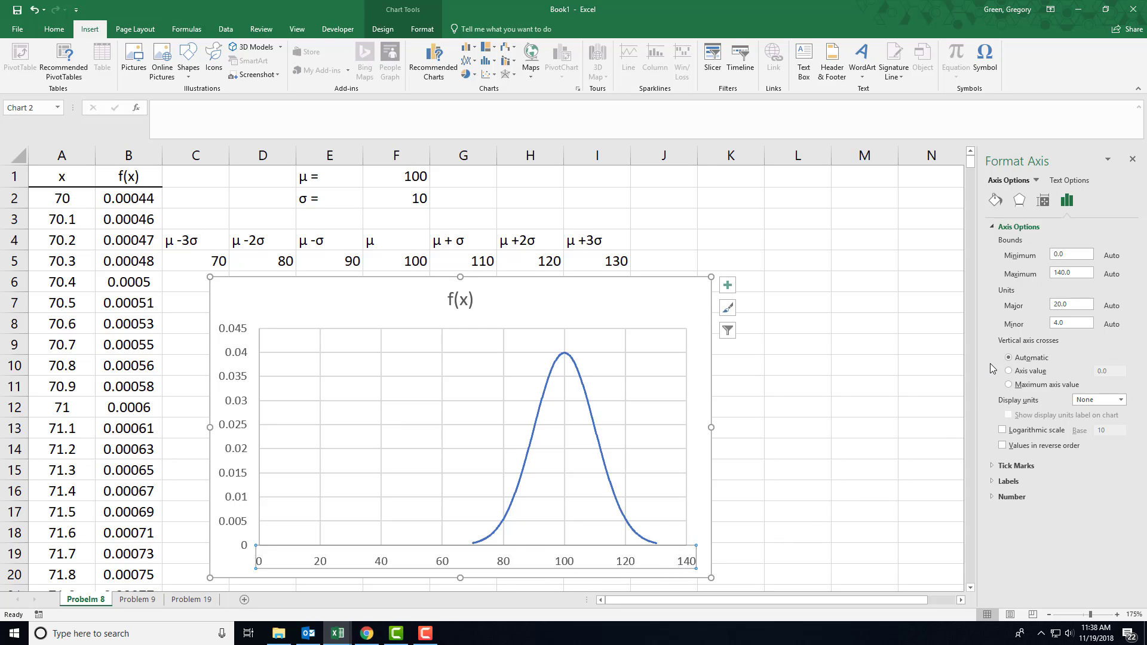
pyautogui.click(1069, 255)
pyautogui.click(1063, 273)
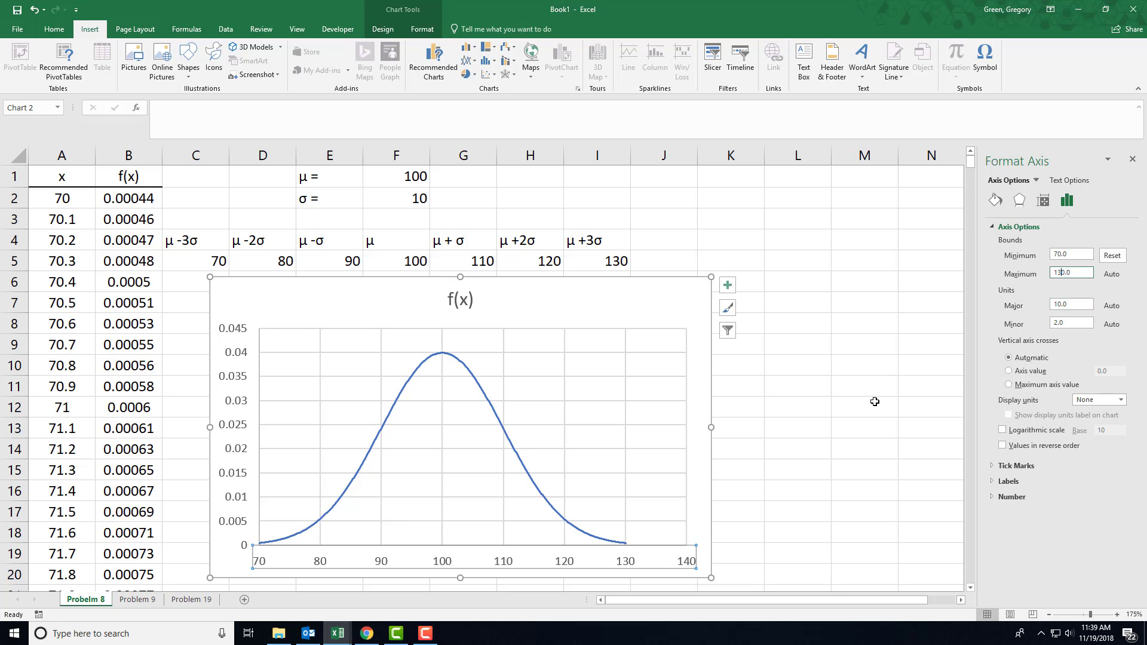
pyautogui.click(812, 424)
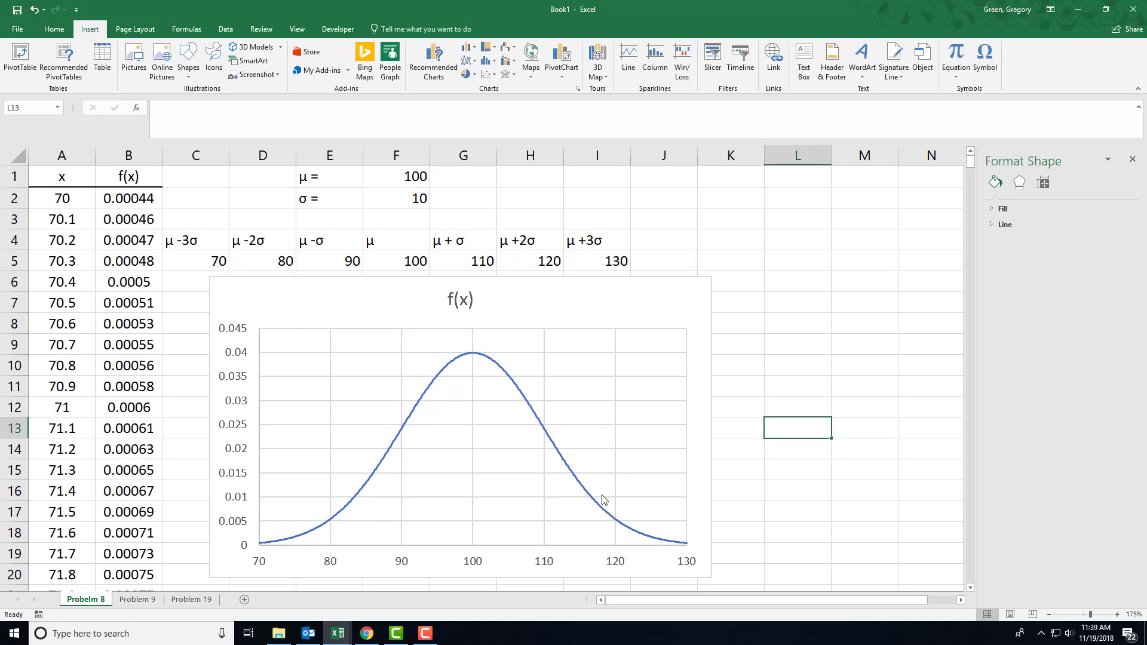
pyautogui.click(395, 175)
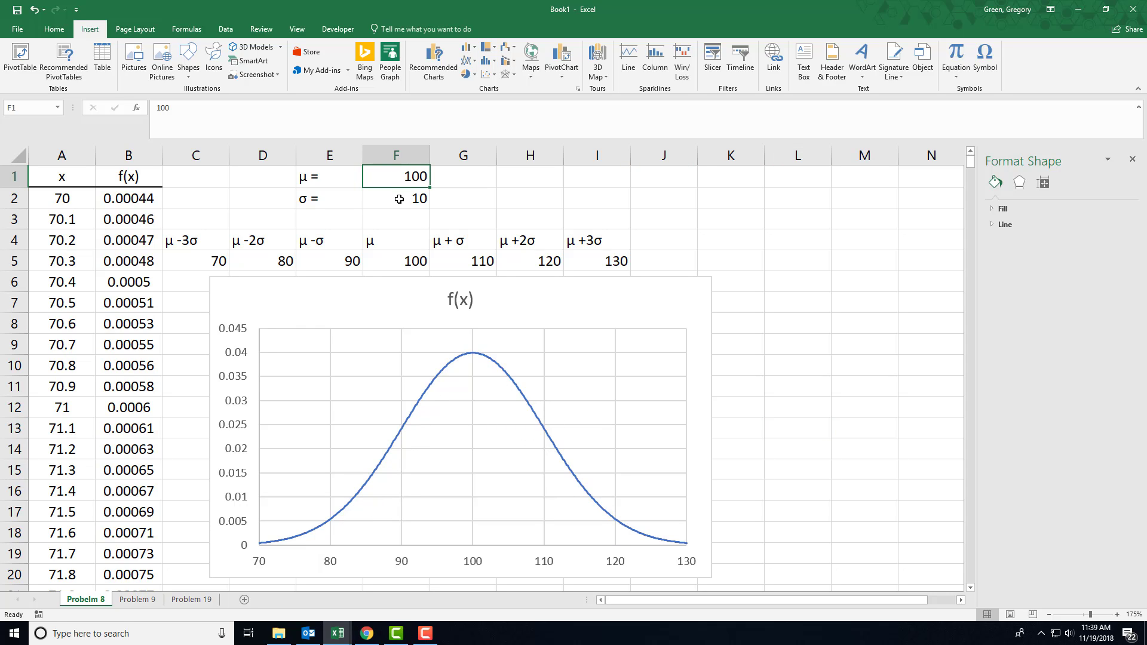
pyautogui.click(399, 199)
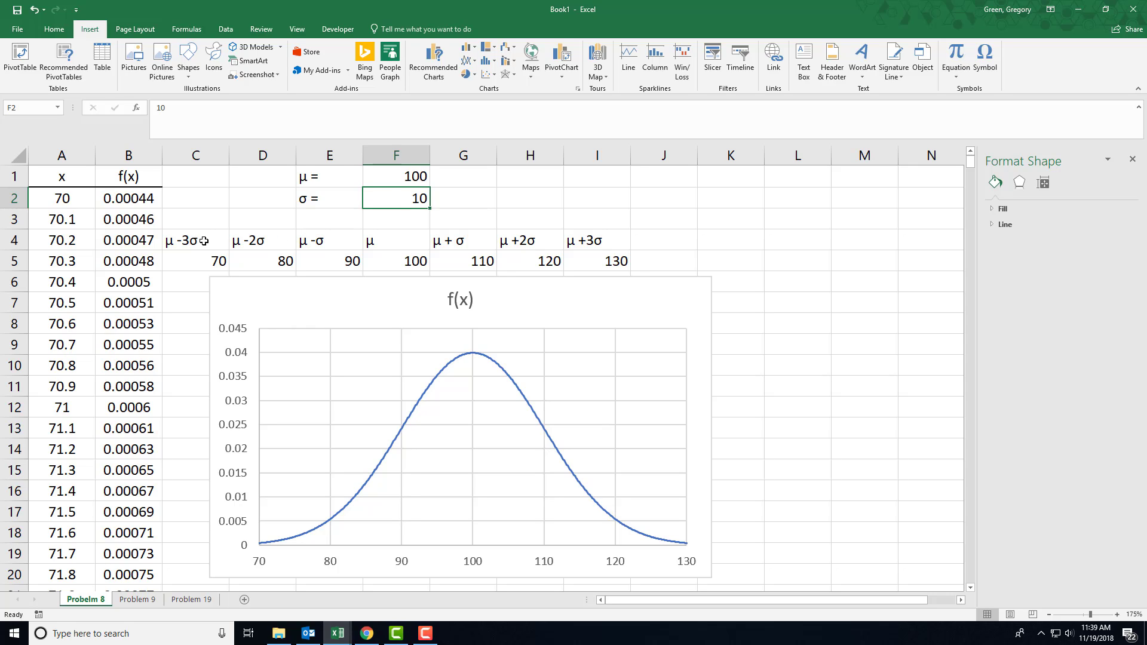
pyautogui.moveTo(204, 241); pyautogui.dragTo(575, 259)
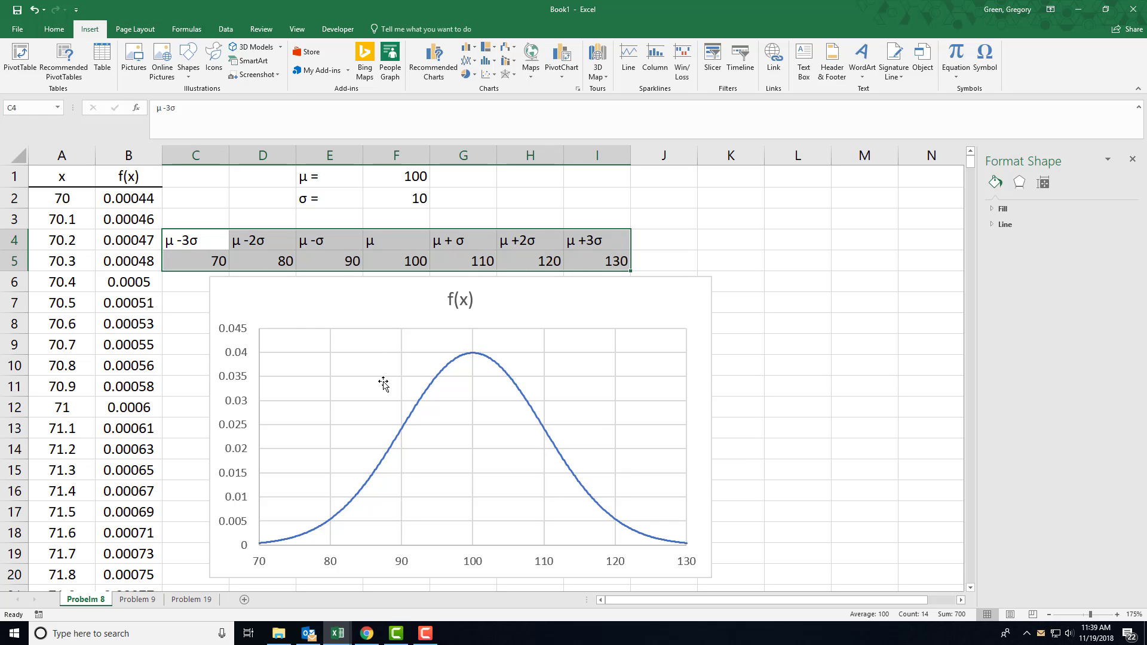
# Switch to the Problem 9 sheet and close the shape formatting options
pyautogui.click(139, 600)
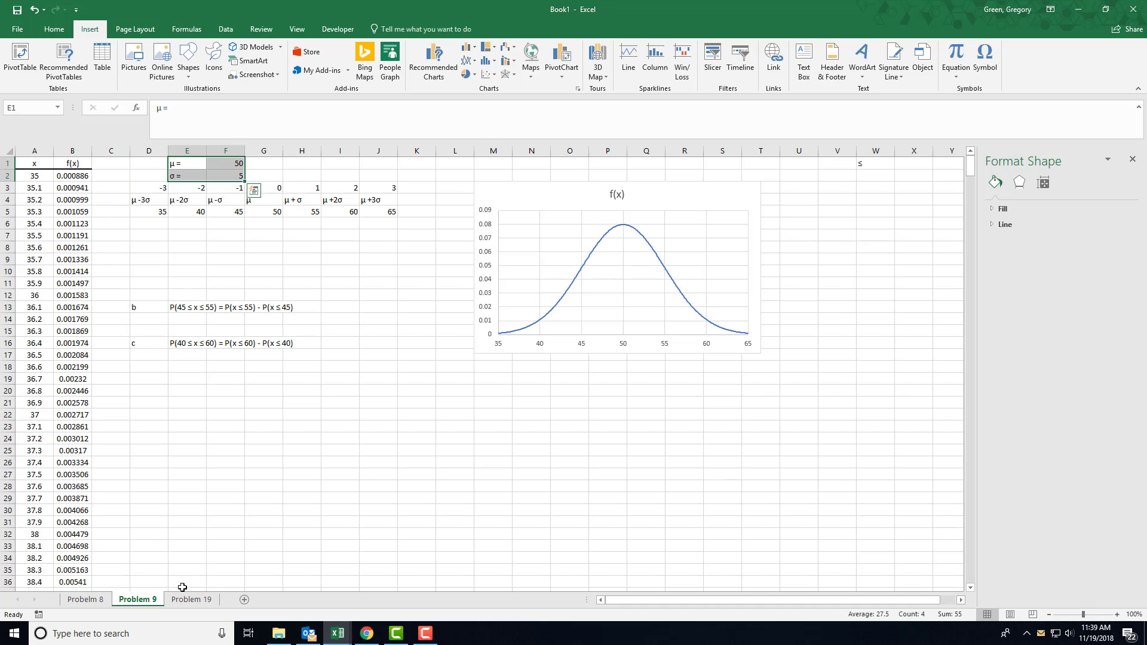
pyautogui.scroll(2, 216, 500)
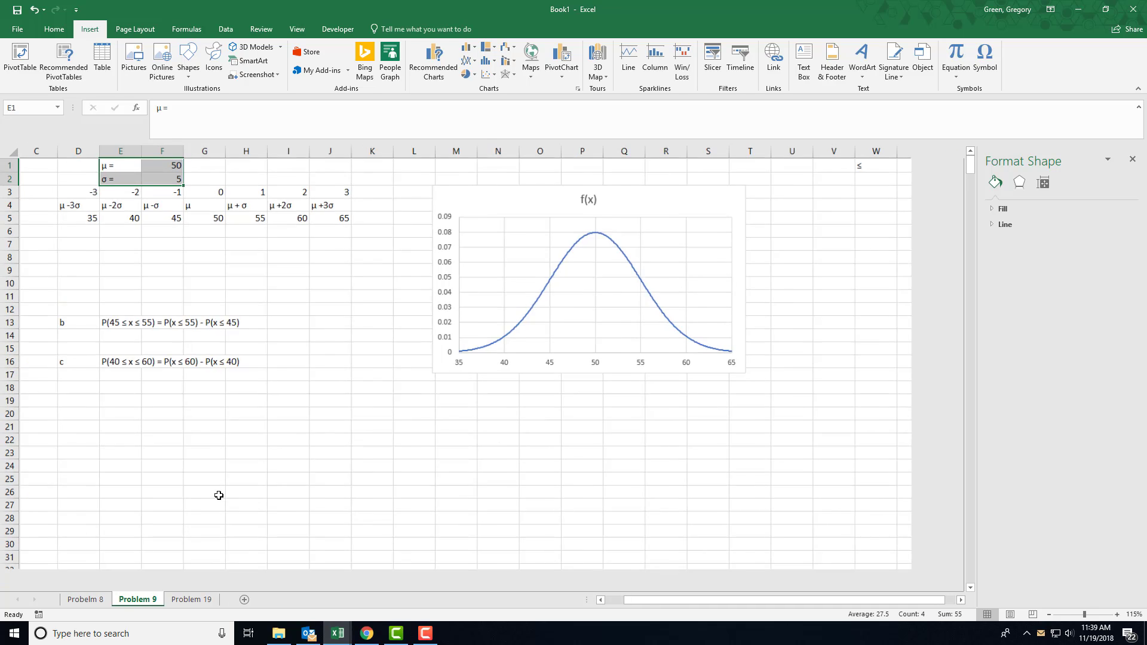
pyautogui.moveTo(665, 605); pyautogui.dragTo(591, 598)
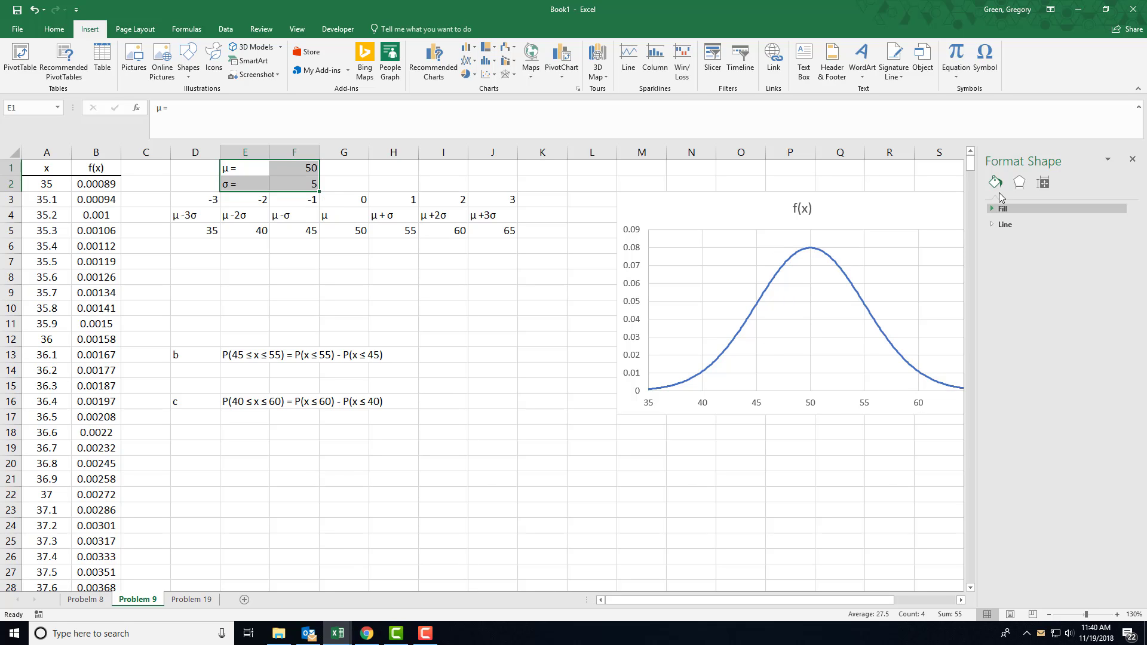
pyautogui.click(1132, 159)
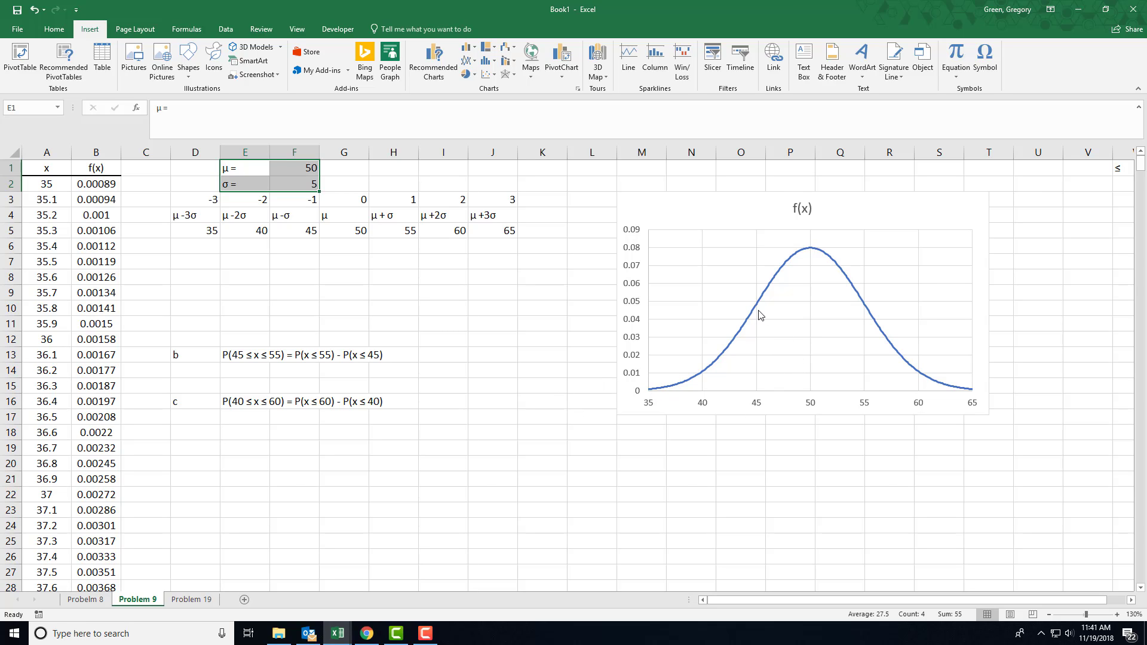
# Begin a NORM.DIST formula in cell F14 with 55 as its x argument for part b
pyautogui.moveTo(756, 311)
pyautogui.click(303, 372)
pyautogui.write('=')
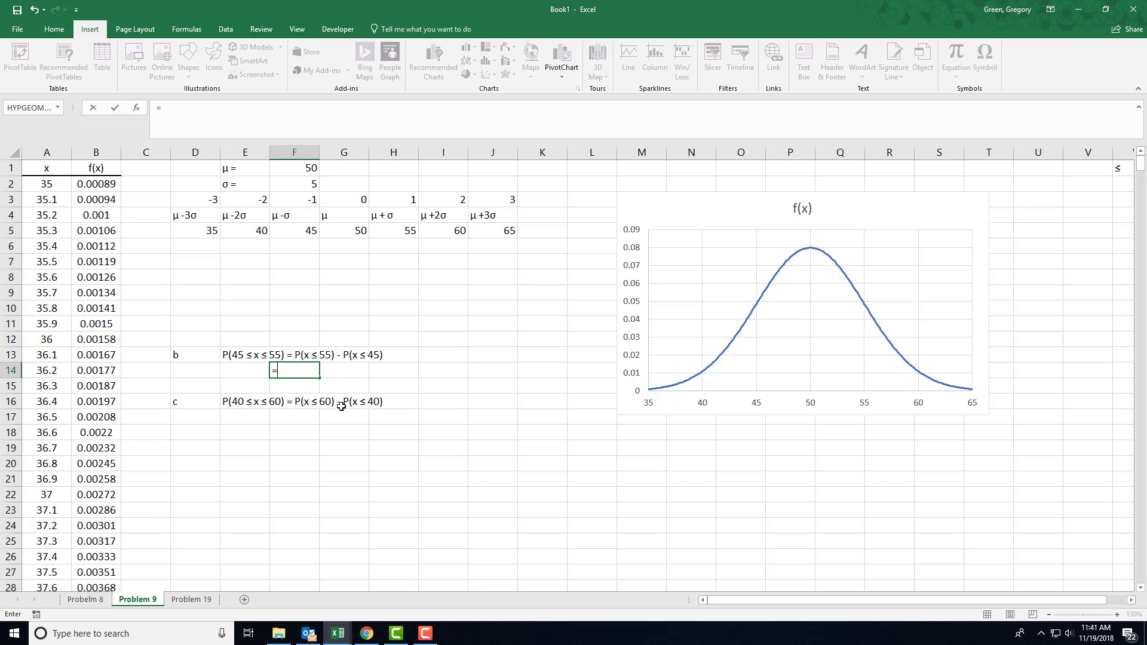
pyautogui.write('norm.')
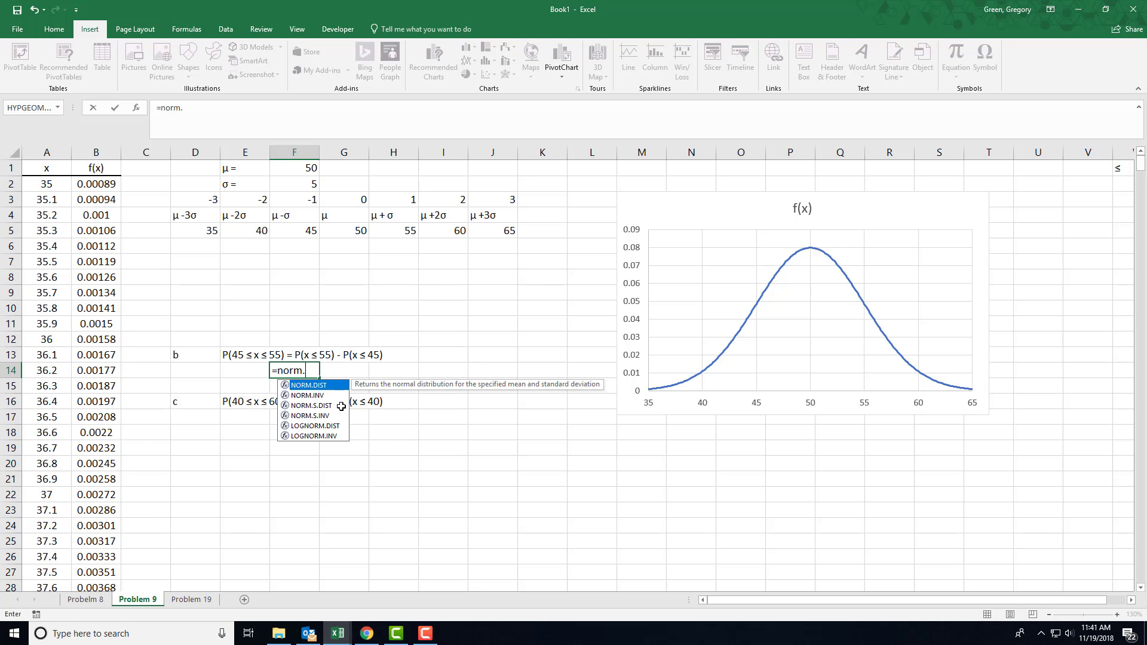
pyautogui.write('dist')
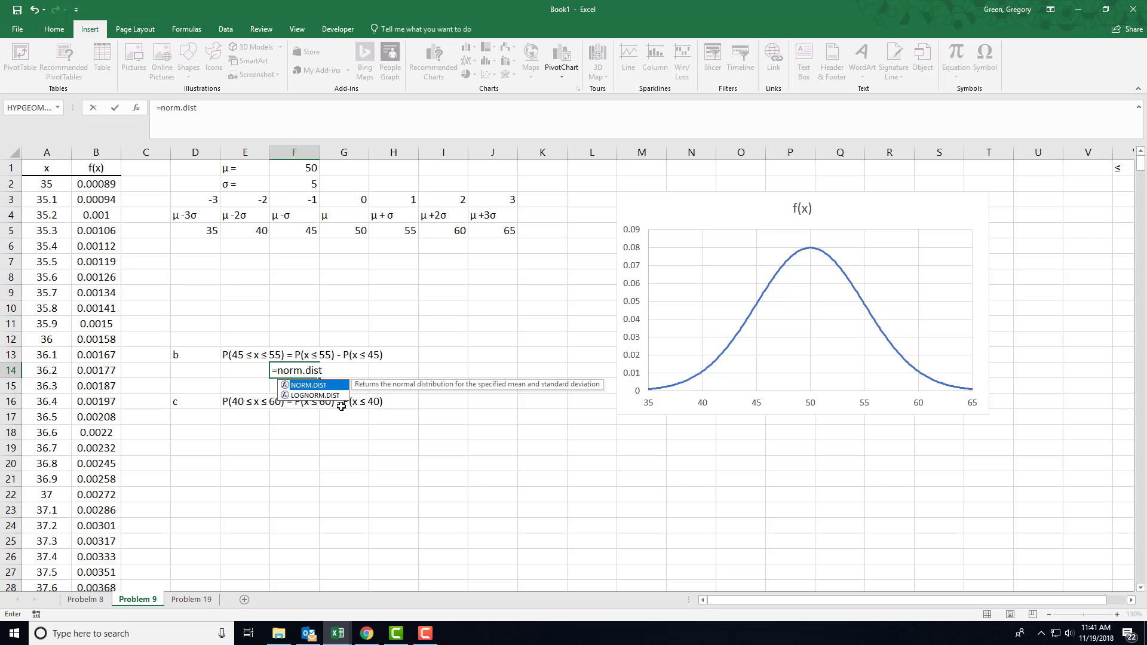
pyautogui.write('(')
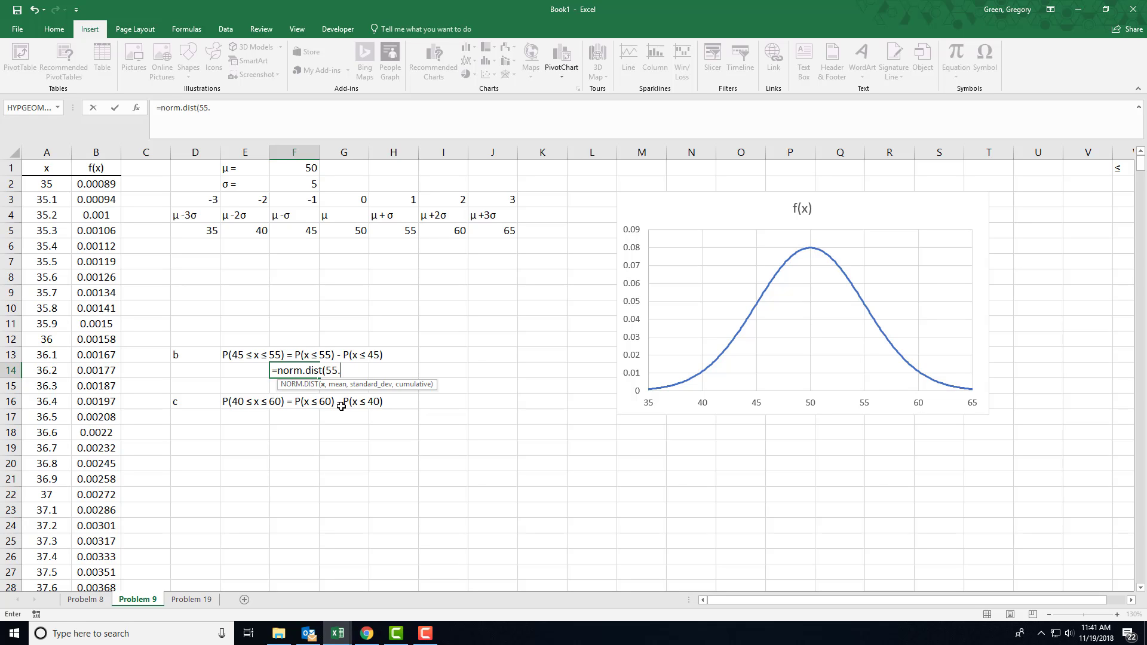
pyautogui.write('55,')
# Complete the F14 formula with $F$1 as the mean, $F$2 as the standard deviation and TRUE as the cumulative argument
pyautogui.click(295, 170)
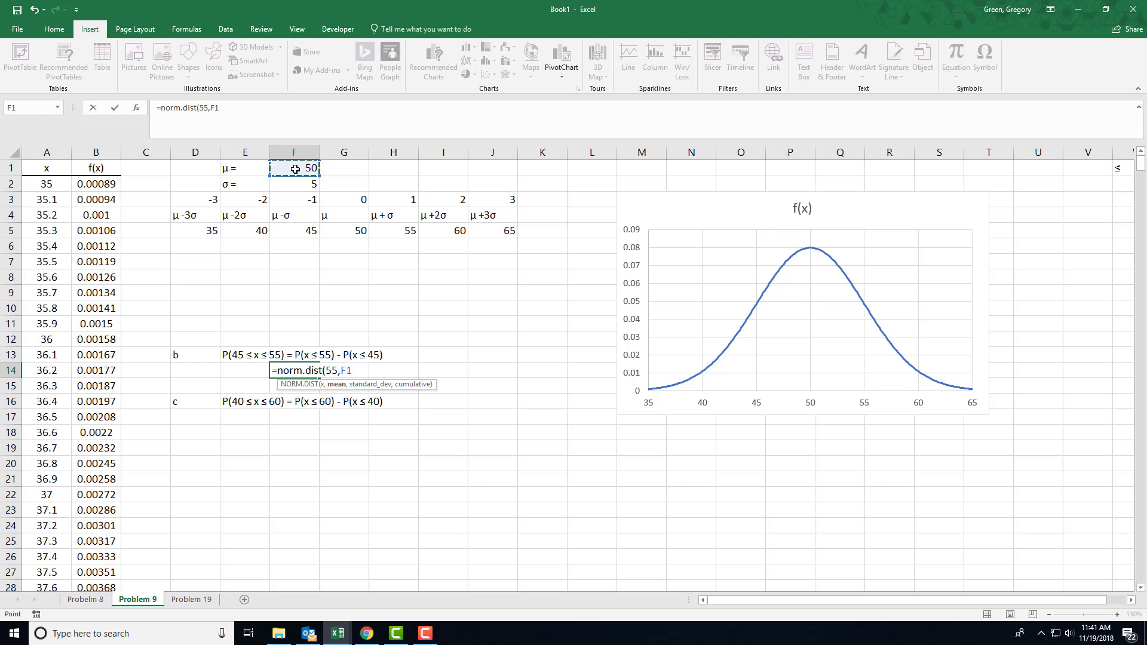
pyautogui.press('F4')
pyautogui.write(',')
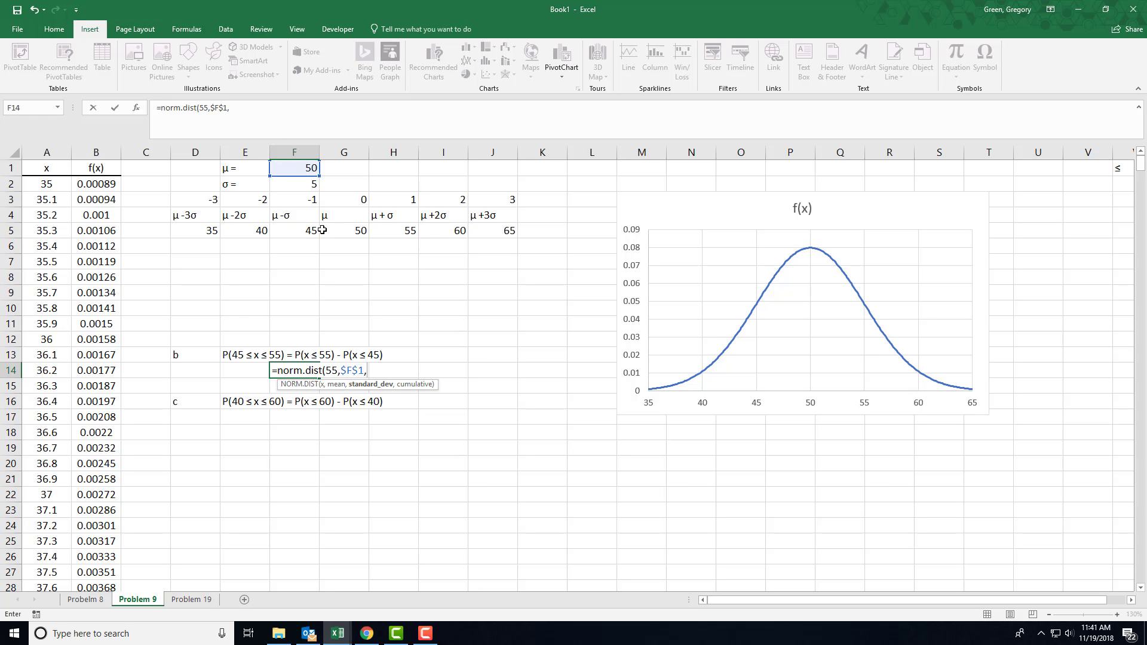
pyautogui.click(289, 188)
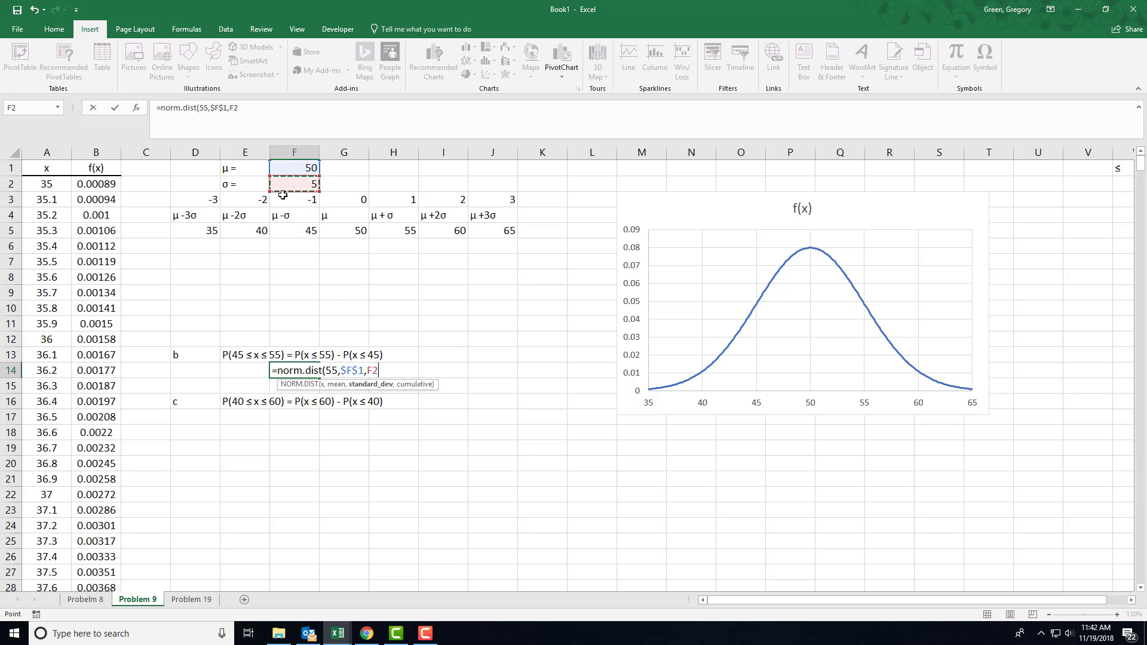
pyautogui.press('F4')
pyautogui.write(',')
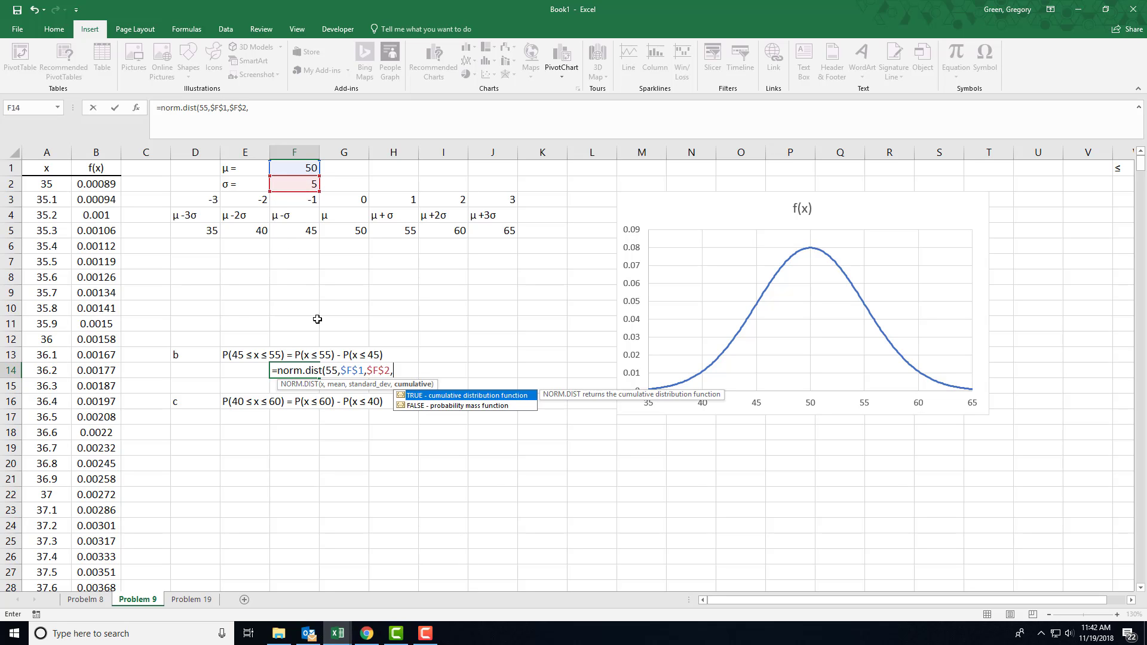
pyautogui.write('TRUE)')
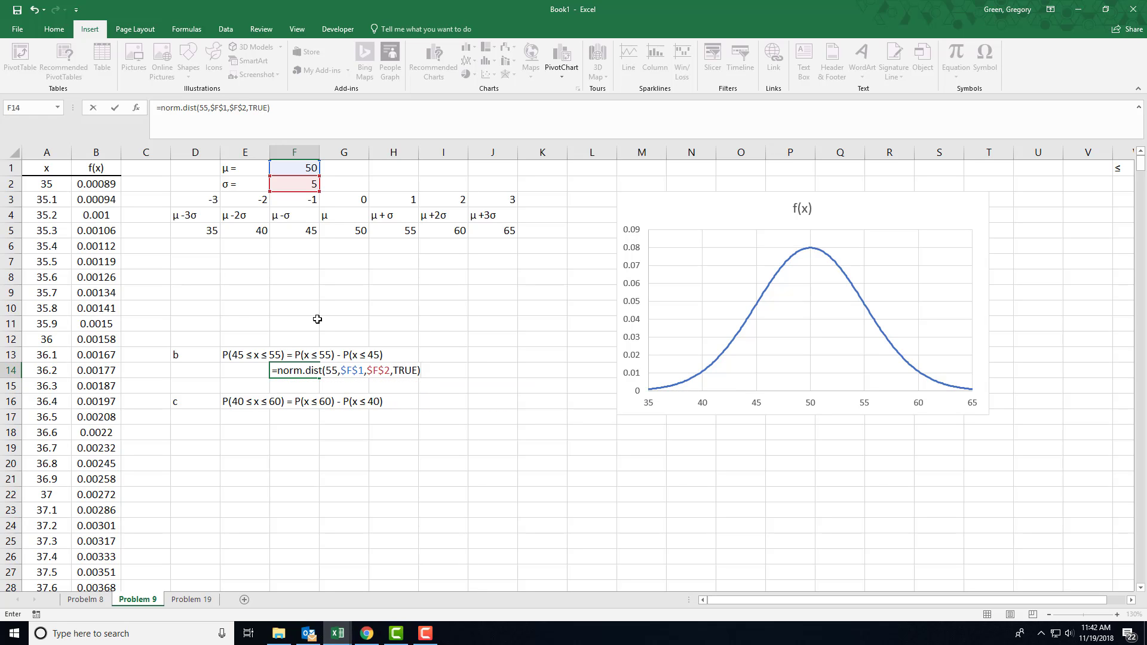
pyautogui.press('Return')
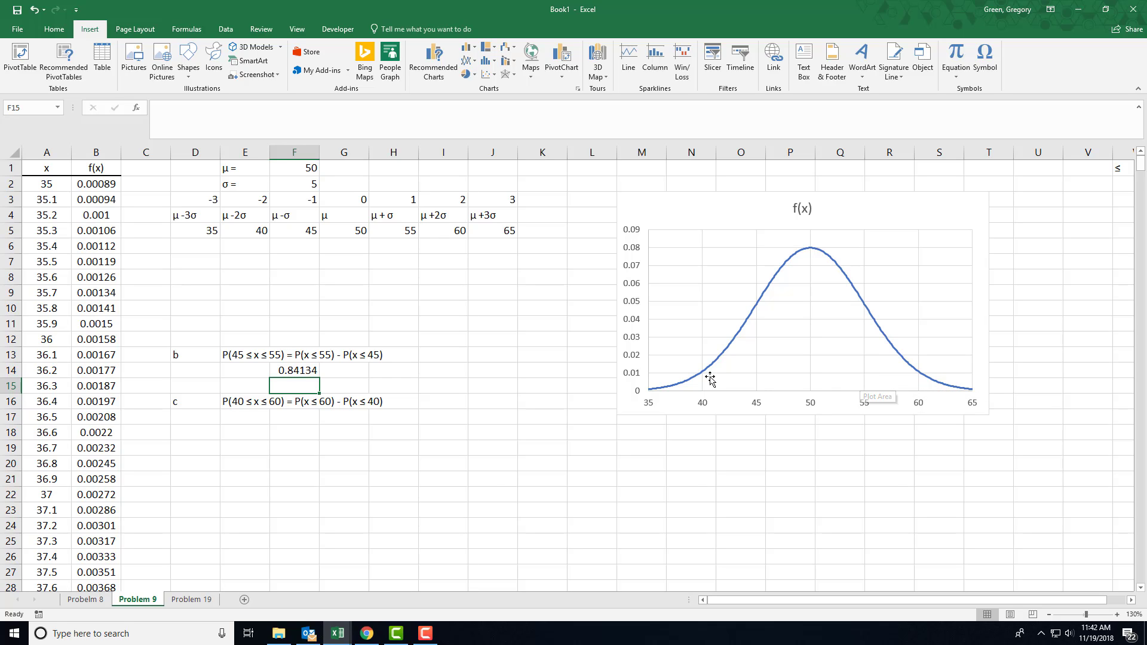
# Extend the F14 formula by subtracting a second NORM.DIST with 45 as its x argument
pyautogui.click(292, 369)
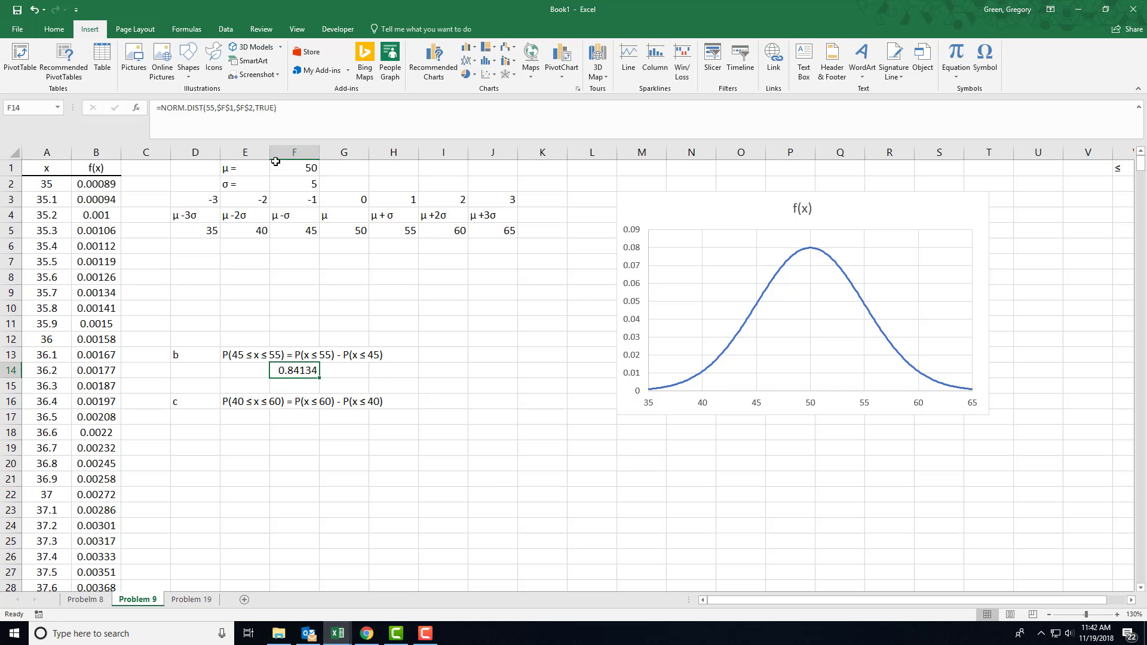
pyautogui.click(285, 108)
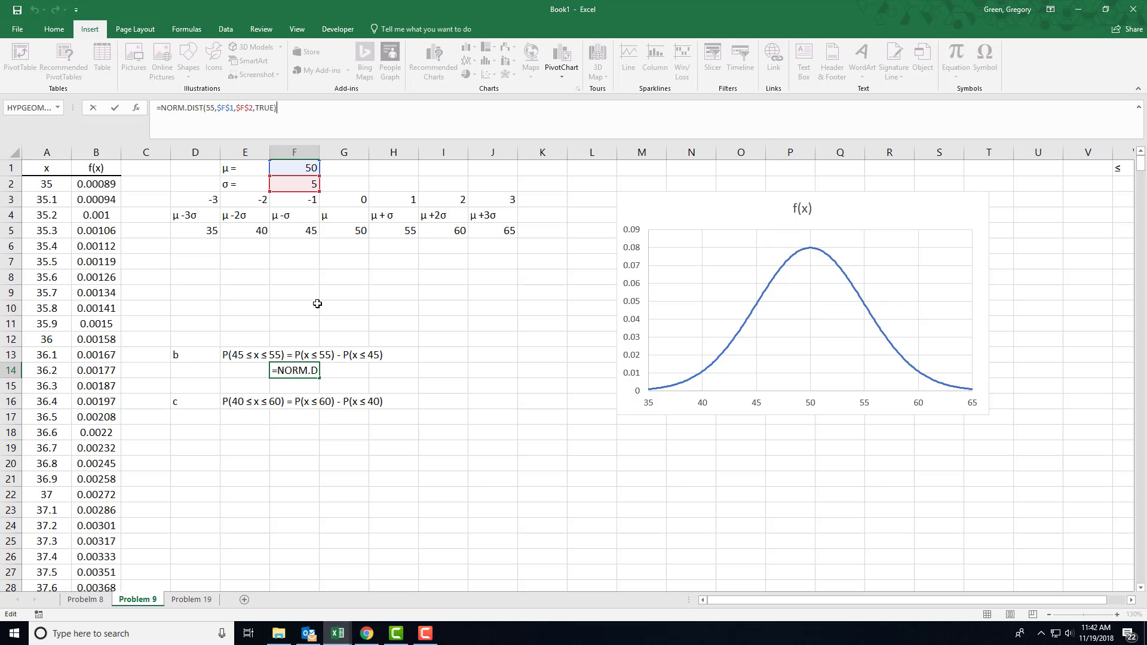
pyautogui.write('-norm.')
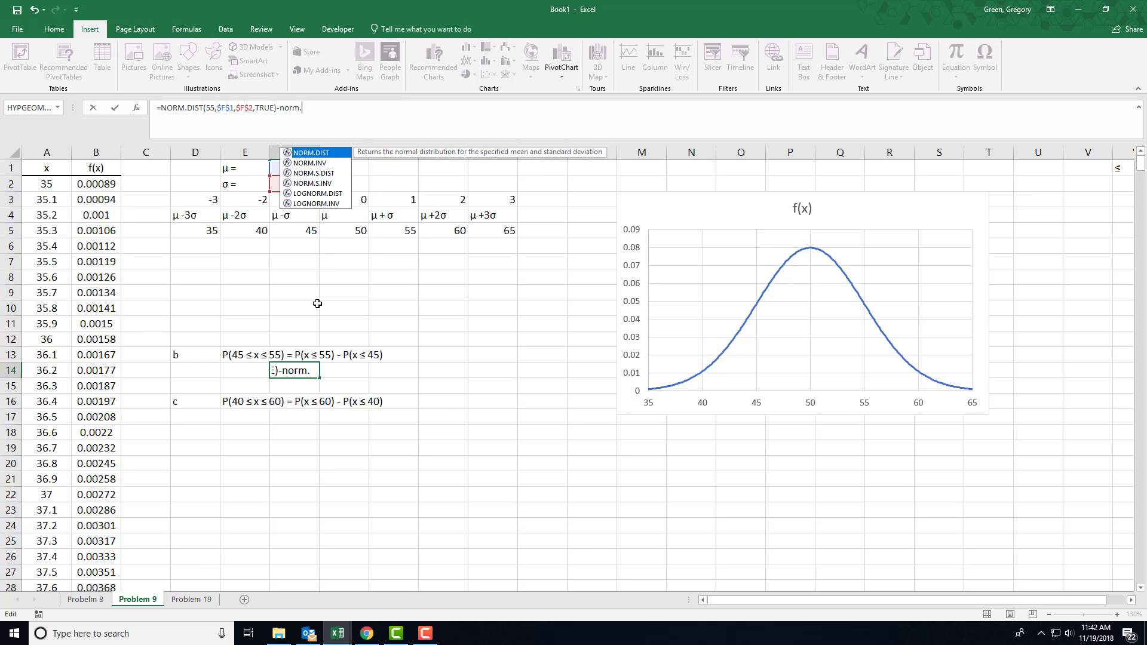
pyautogui.write('dist(')
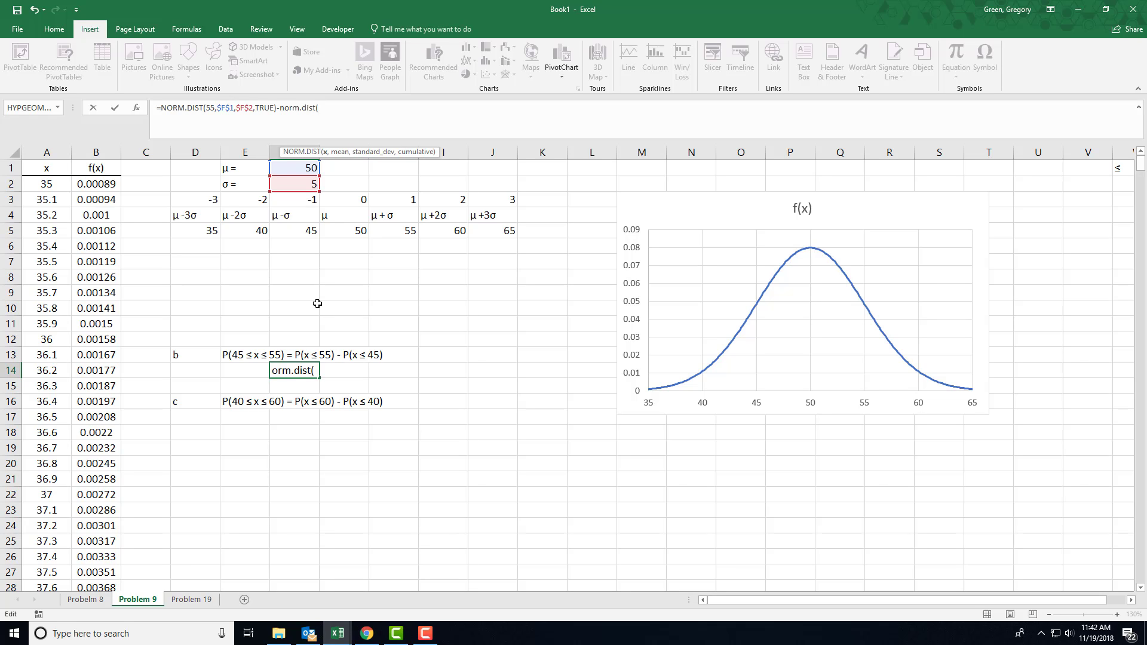
pyautogui.write('45,')
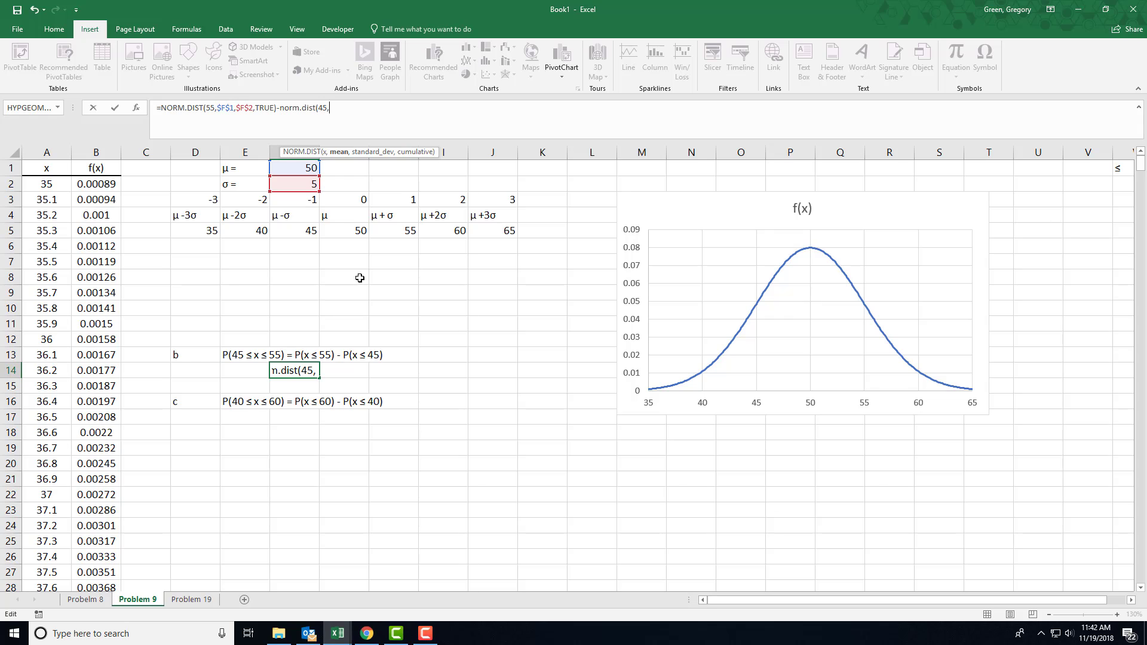
# Finish the second NORM.DIST in the F14 formula with $F$1 as mean, $F$2 as standard deviation and TRUE as cumulative, and enter it
pyautogui.click(294, 171)
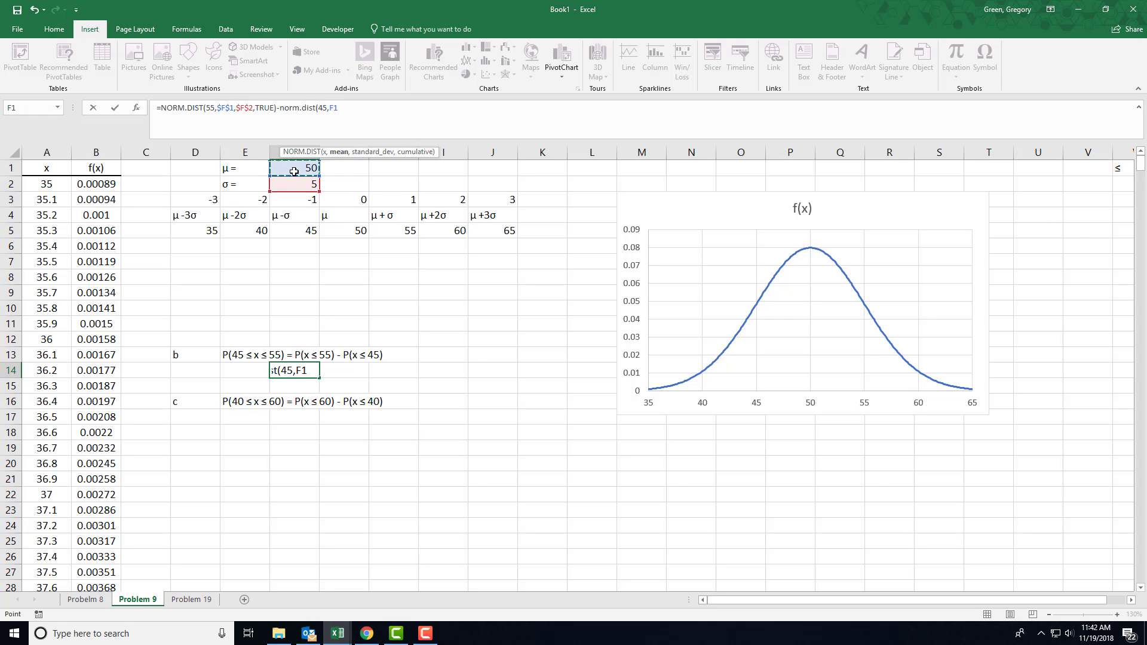
pyautogui.press('F4')
pyautogui.write(',')
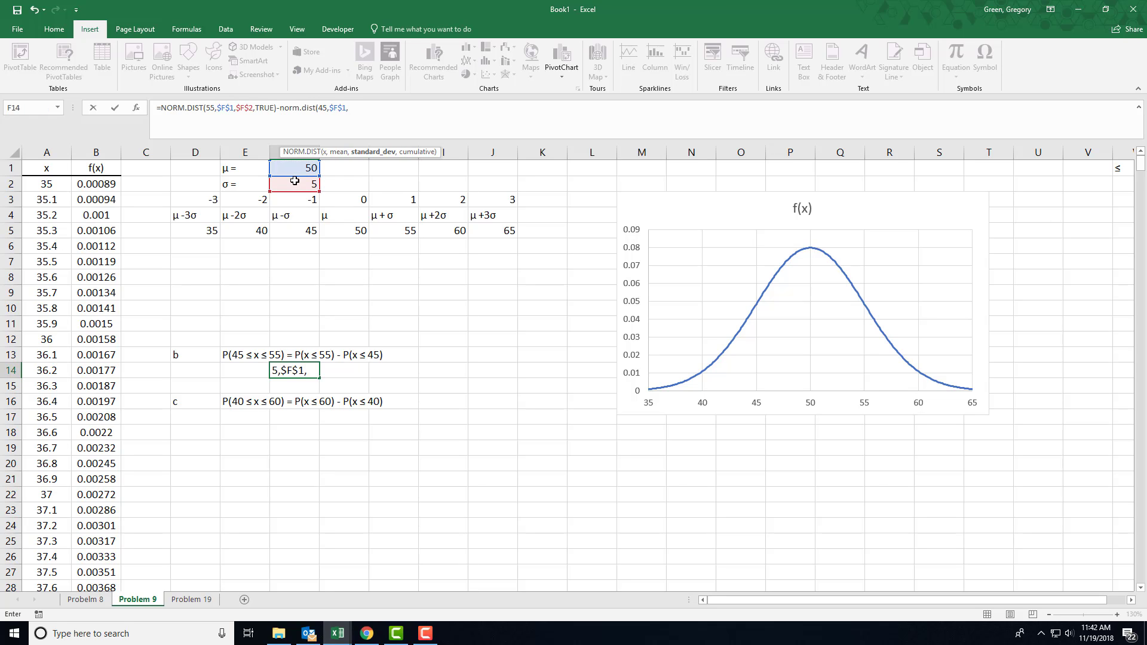
pyautogui.click(295, 183)
pyautogui.press('F4')
pyautogui.write(',')
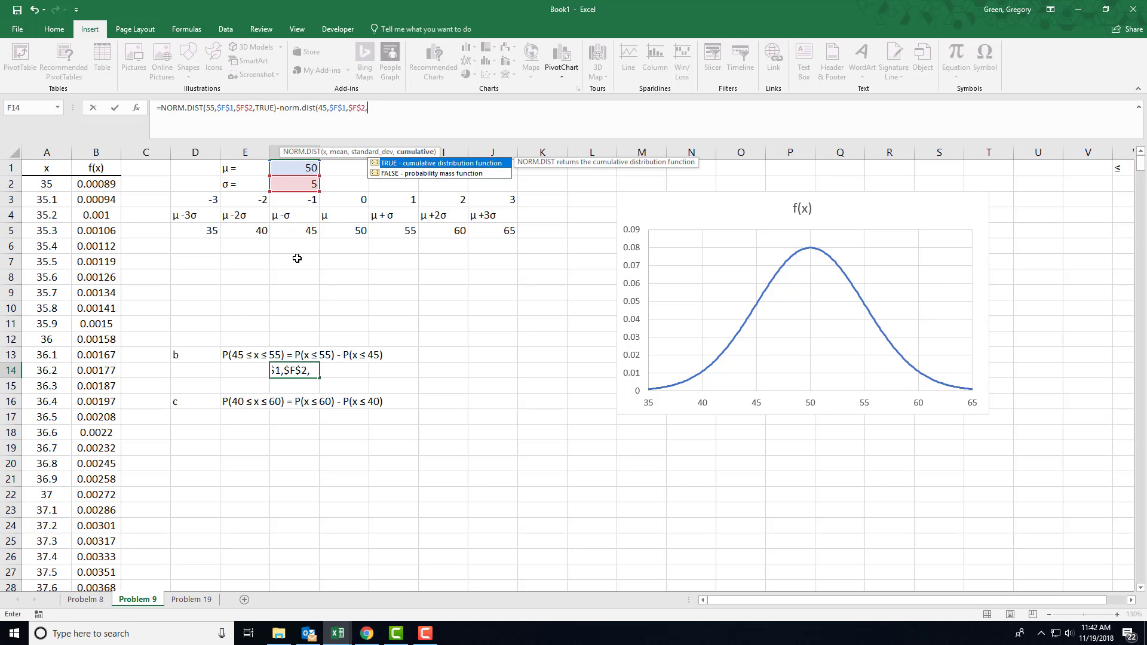
pyautogui.write('TRUE)')
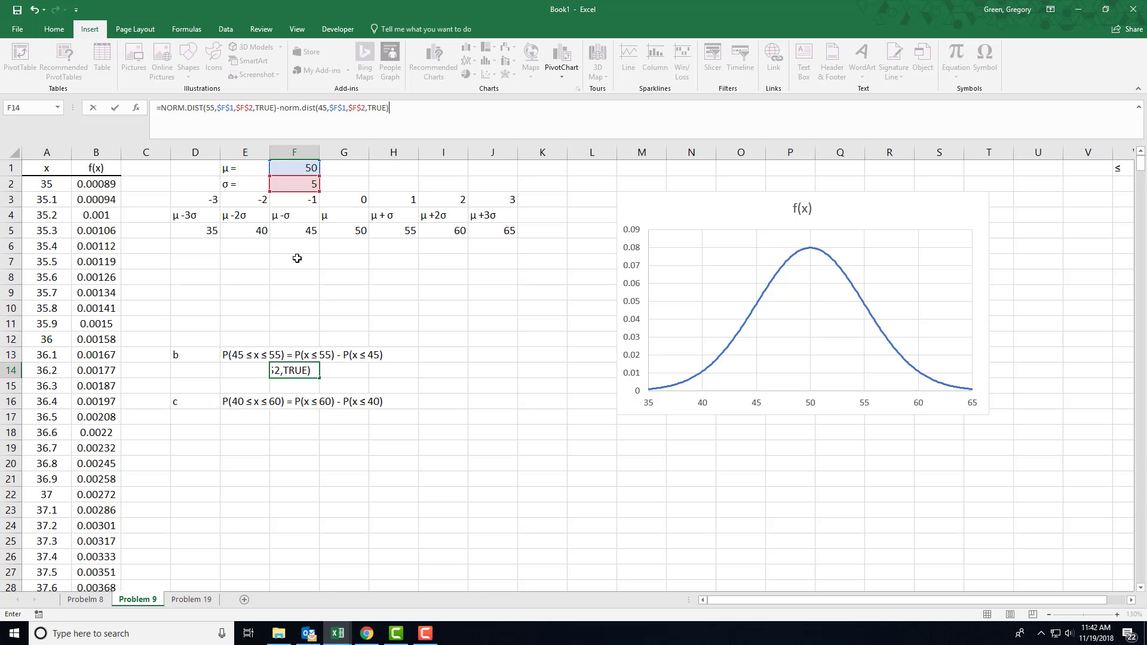
pyautogui.press('Return')
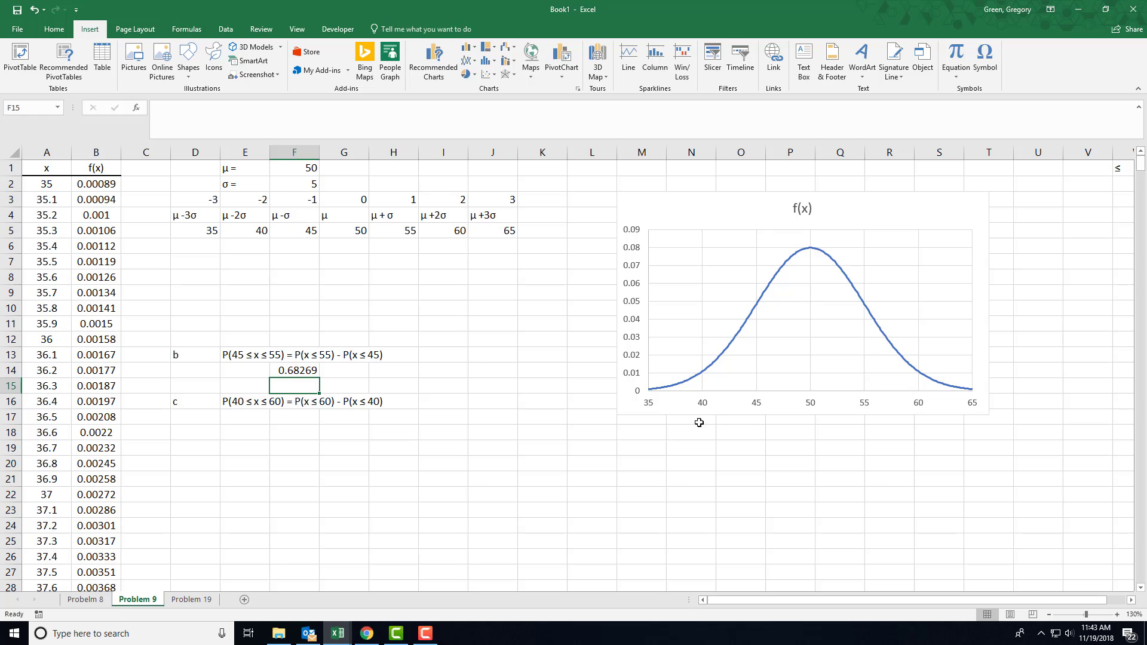
# Enter a cumulative NORM.DIST formula in cell F18 for part c with x 60, mean F1, standard deviation F2 and TRUE
pyautogui.click(291, 442)
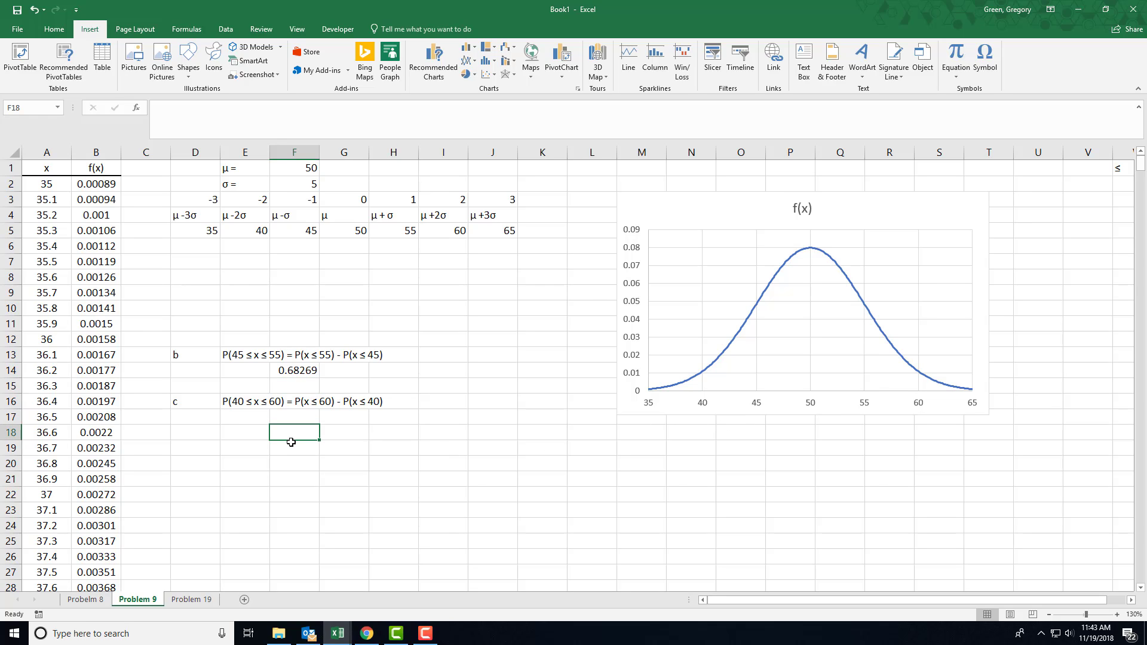
pyautogui.write('=nor')
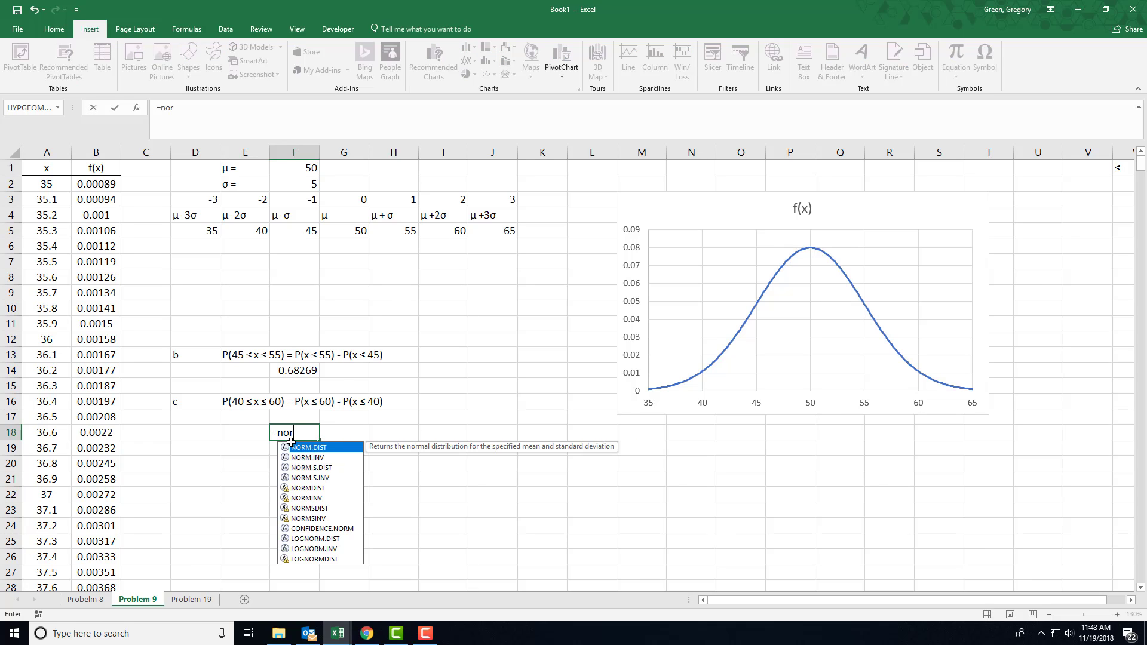
pyautogui.write('m.dist(')
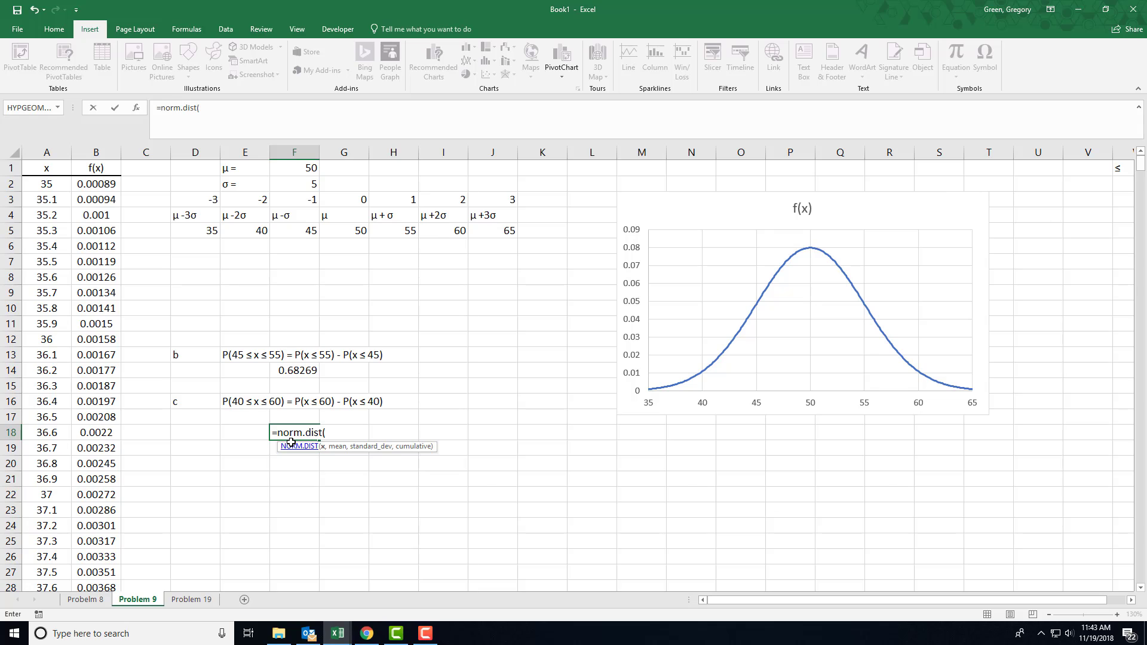
pyautogui.write('60,')
pyautogui.click(288, 165)
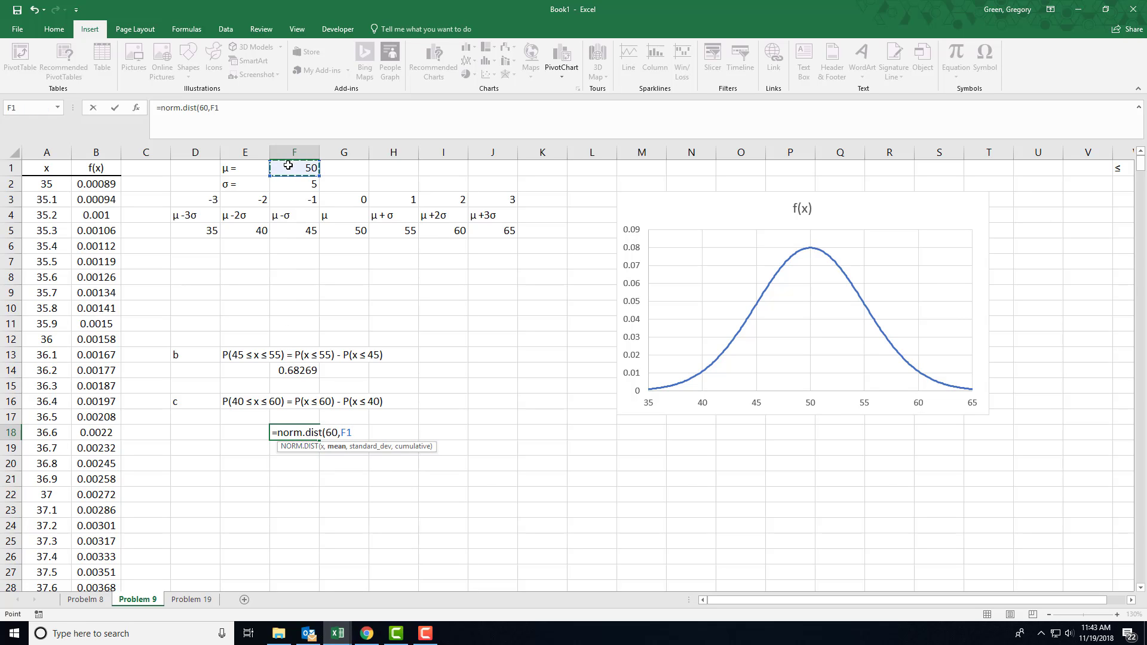
pyautogui.write(',')
pyautogui.click(293, 185)
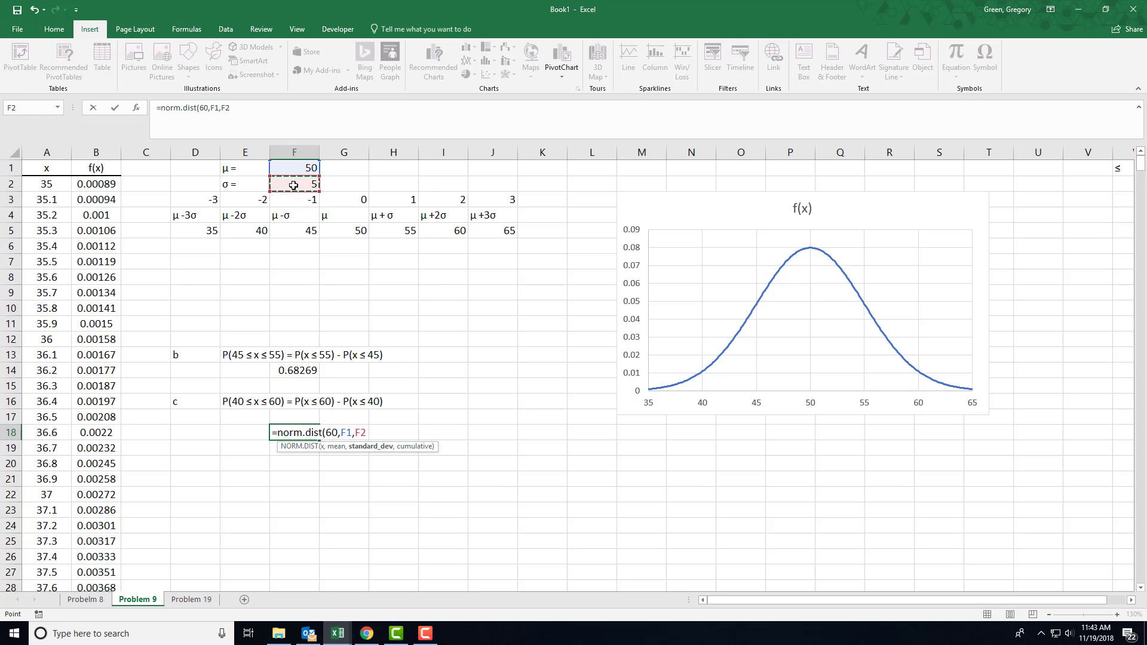
pyautogui.write(',TRUE')
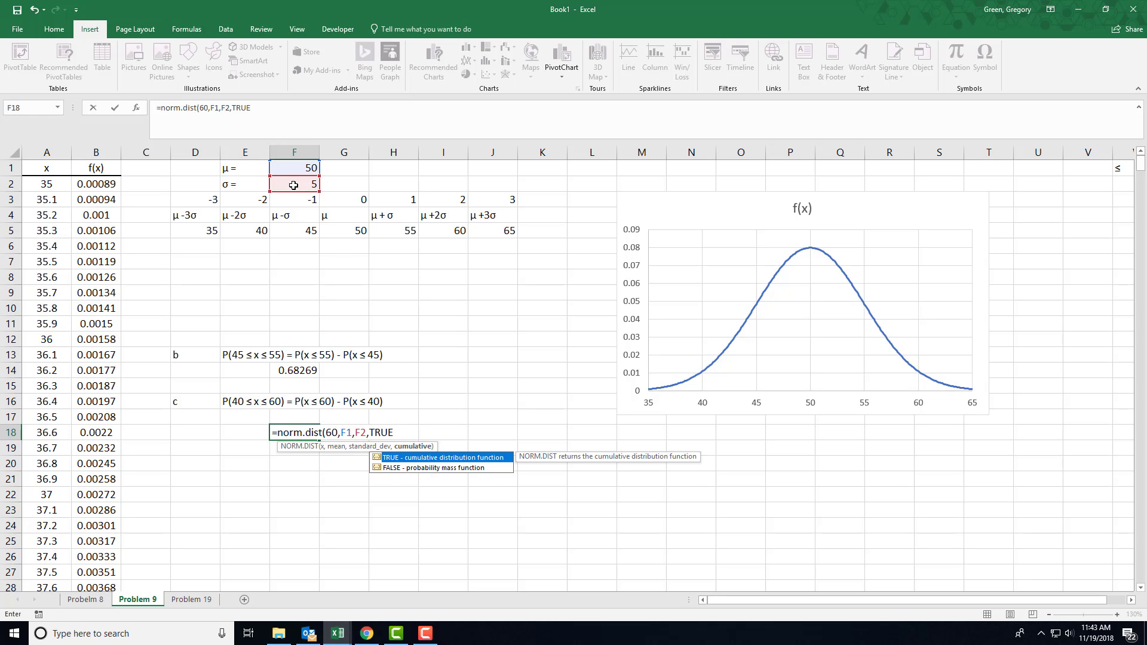
pyautogui.write(')')
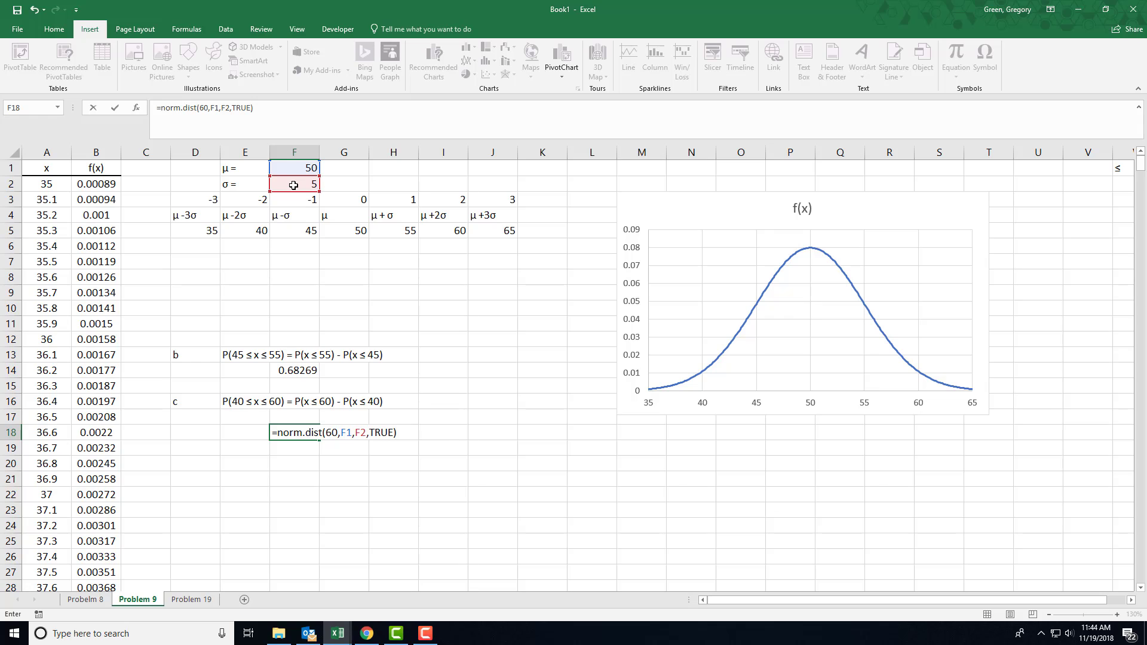
pyautogui.press('Return')
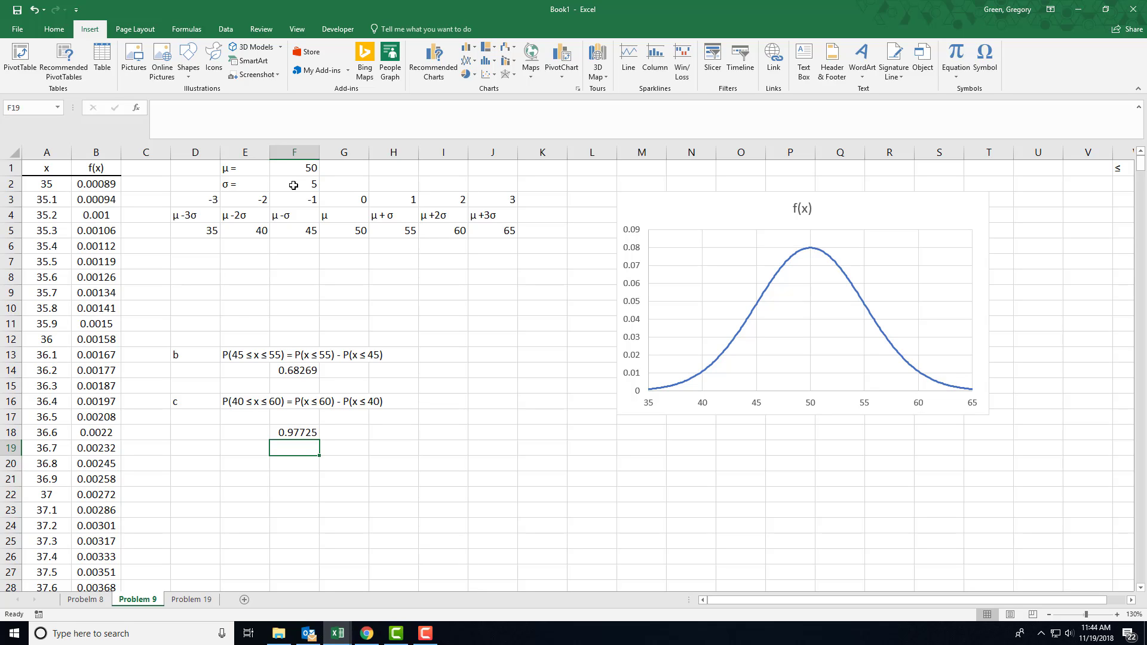
# Extend the F18 formula by subtracting NORM.DIST(40,F1,F2,TRUE)
pyautogui.press('Up')
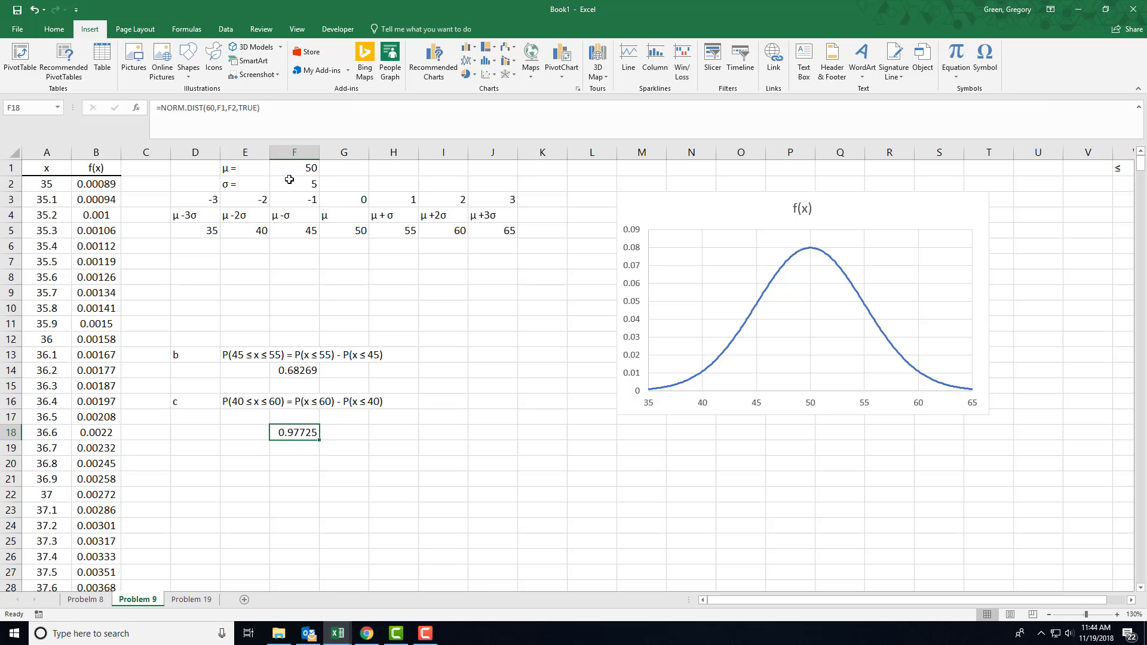
pyautogui.click(266, 103)
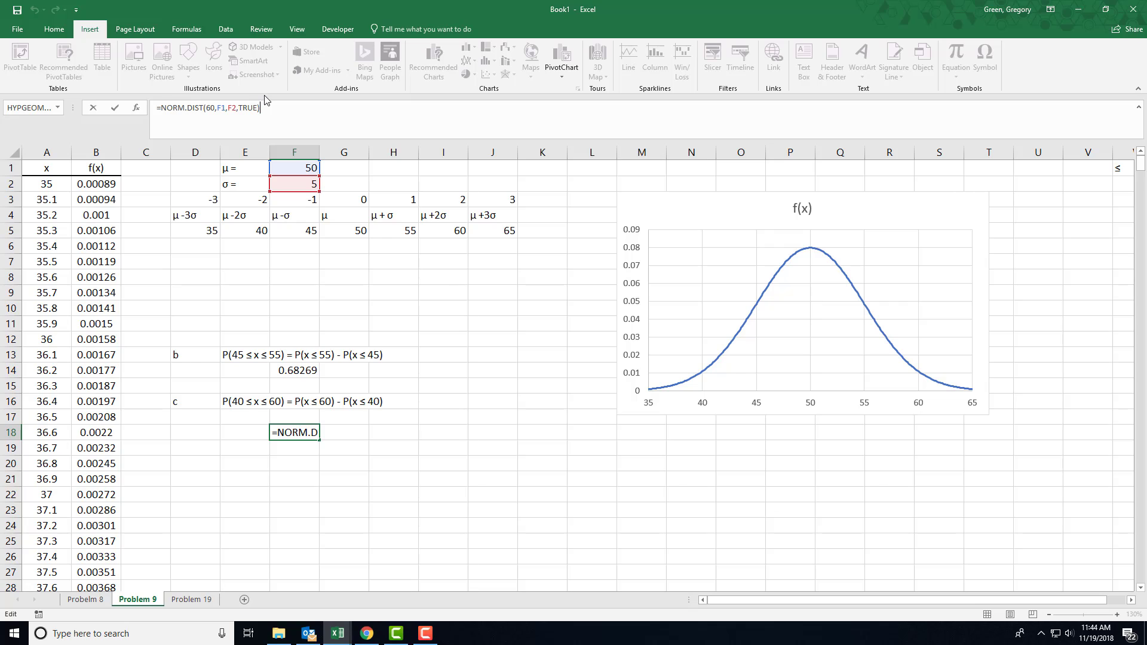
pyautogui.write('-norm')
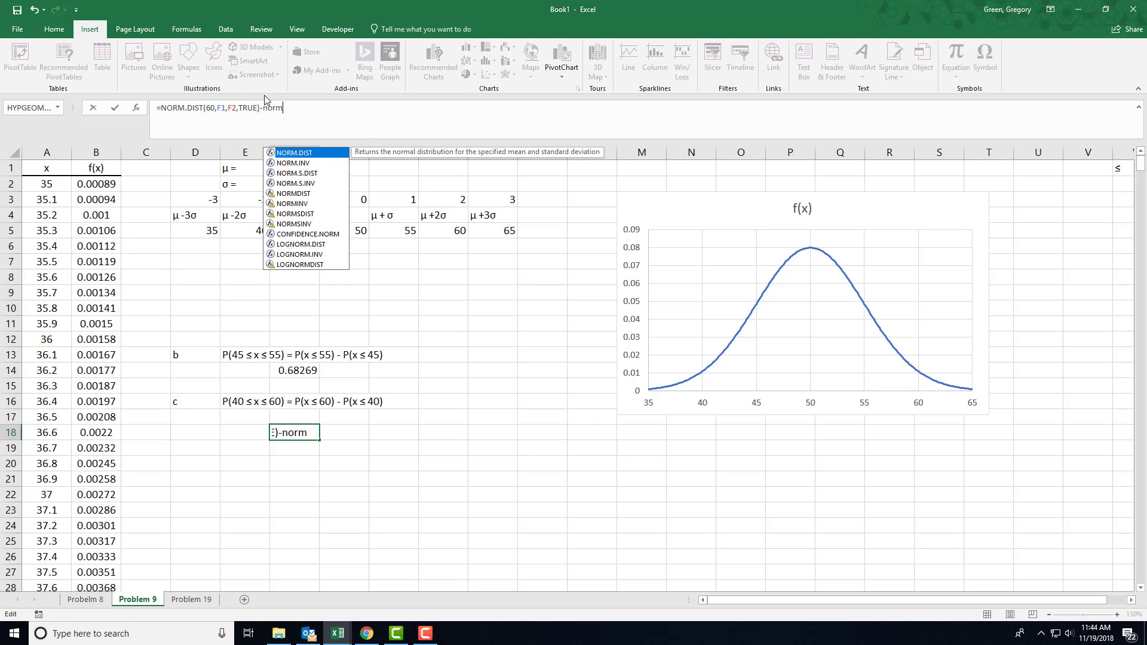
pyautogui.write('.dist(')
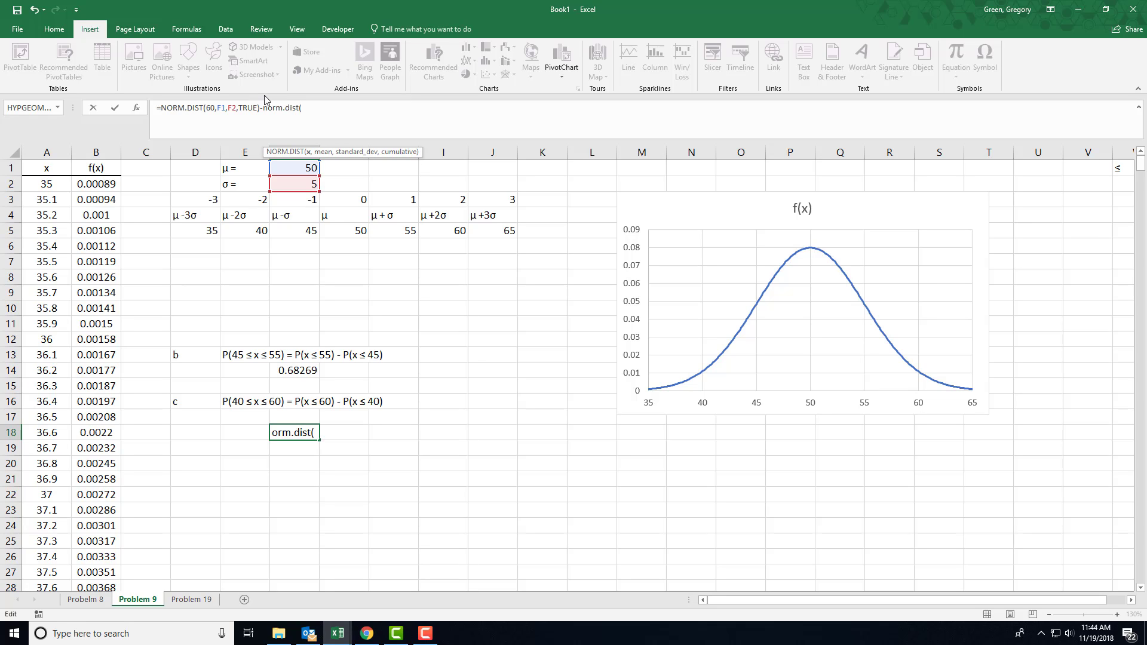
pyautogui.write('40,')
pyautogui.click(295, 169)
pyautogui.write(',')
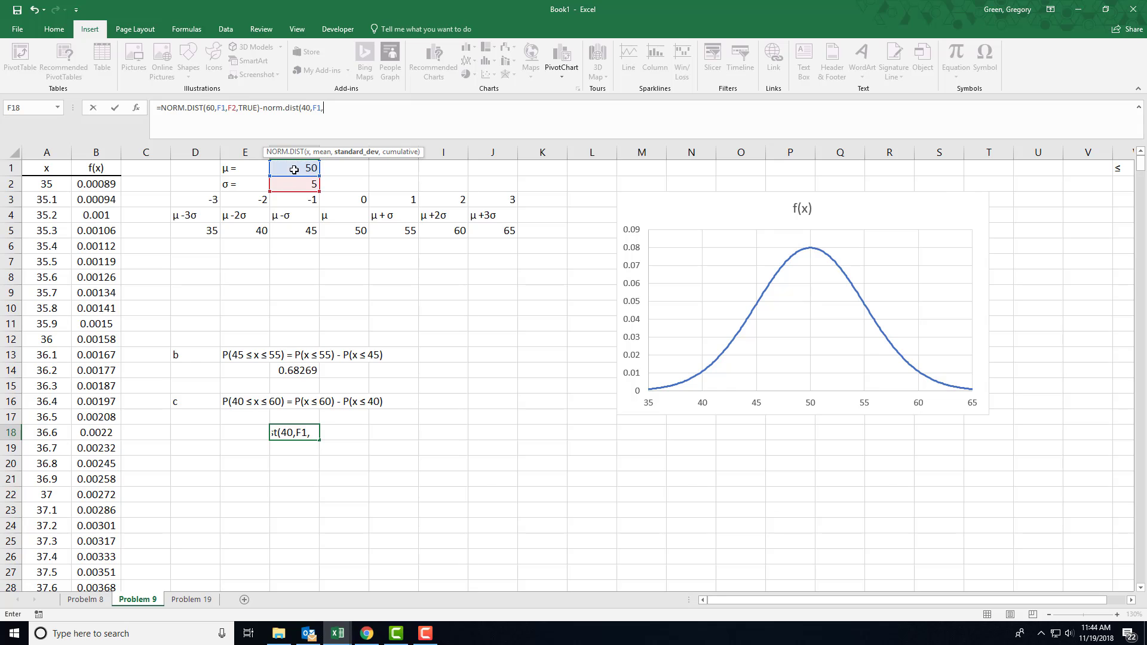
pyautogui.click(296, 183)
pyautogui.write(',TRUE)')
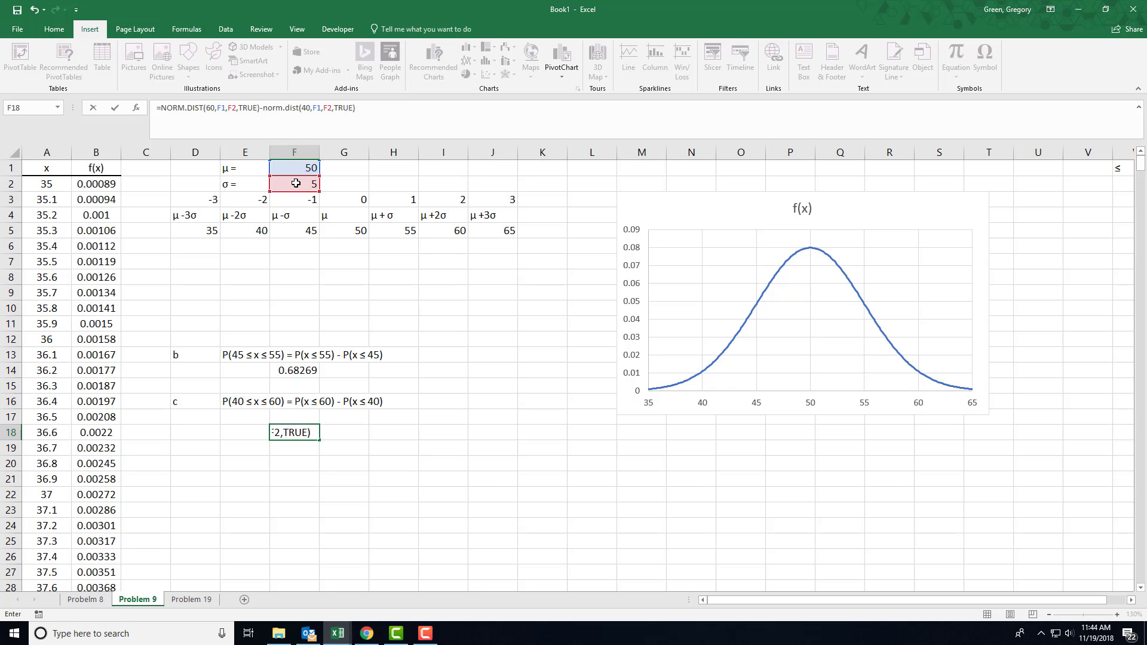
pyautogui.press('Return')
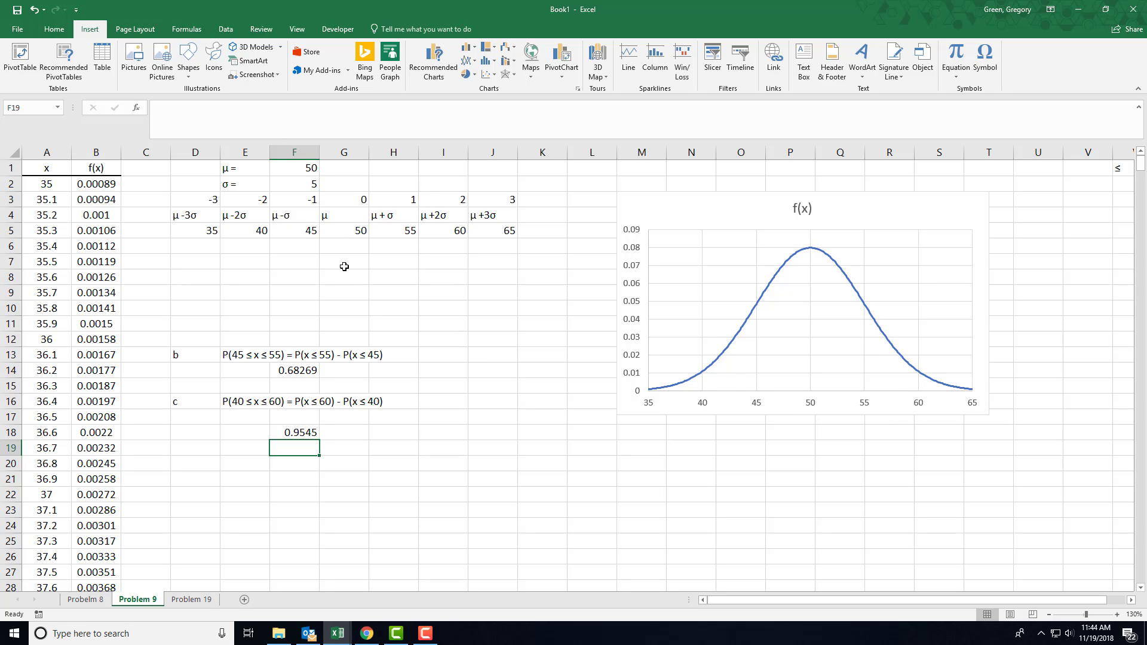
# Switch to the Problem 19 sheet
pyautogui.click(203, 601)
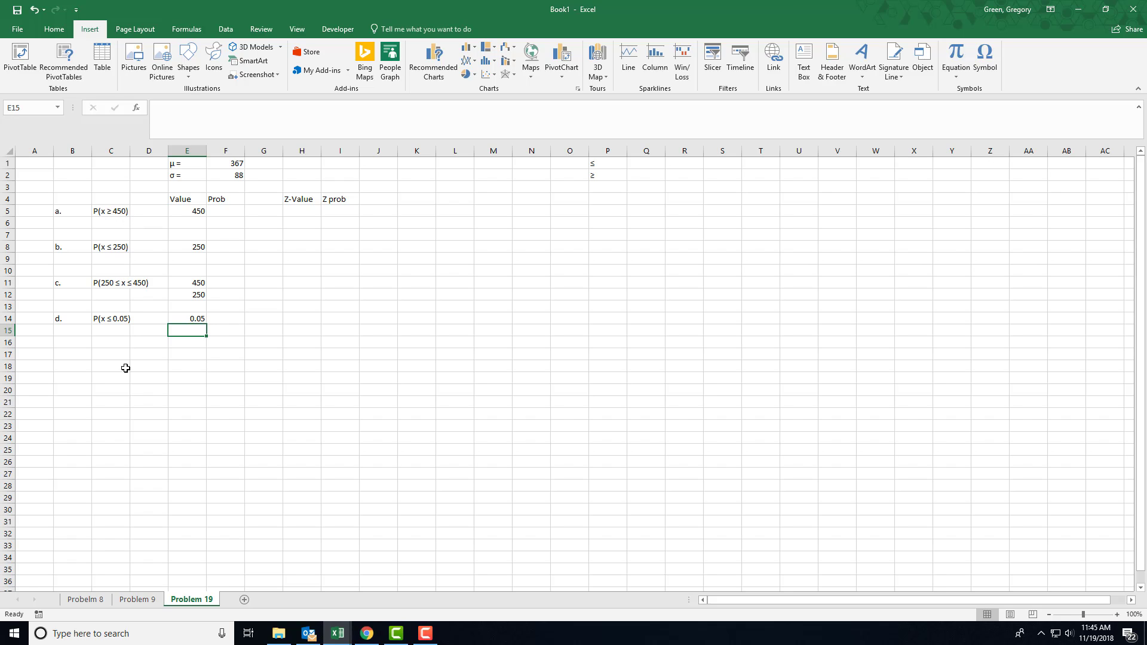
pyautogui.click(143, 599)
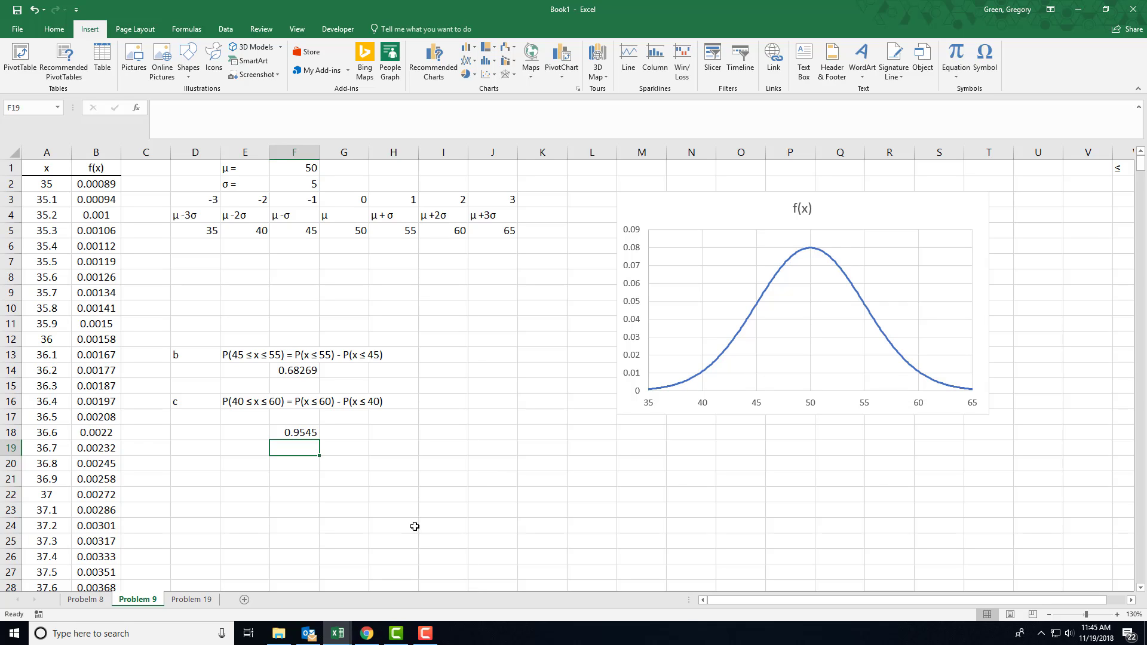
pyautogui.click(192, 599)
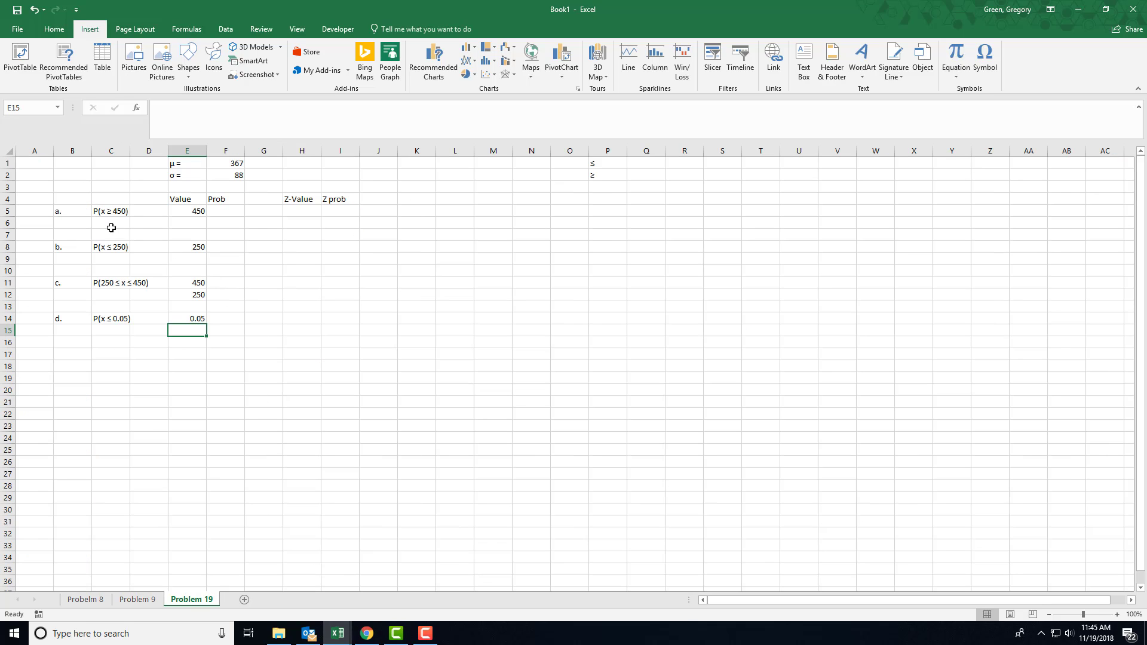
# Begin a formula in cell F5 for part a that subtracts a NORM.DIST from 1, with E5 as its x argument
pyautogui.click(222, 213)
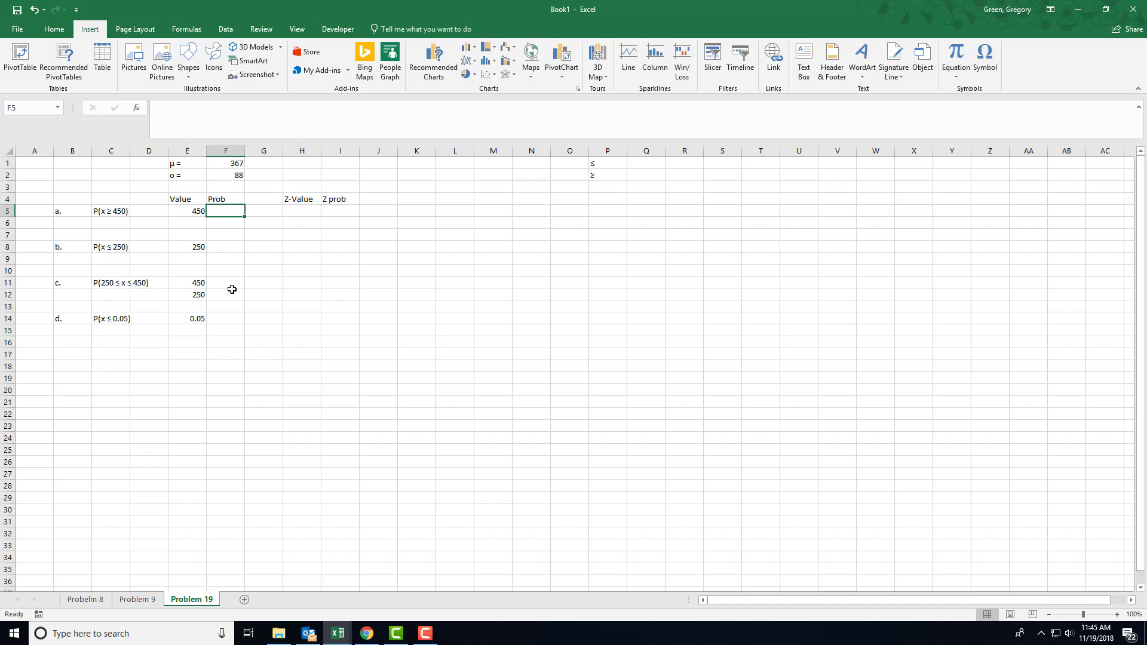
pyautogui.write('=')
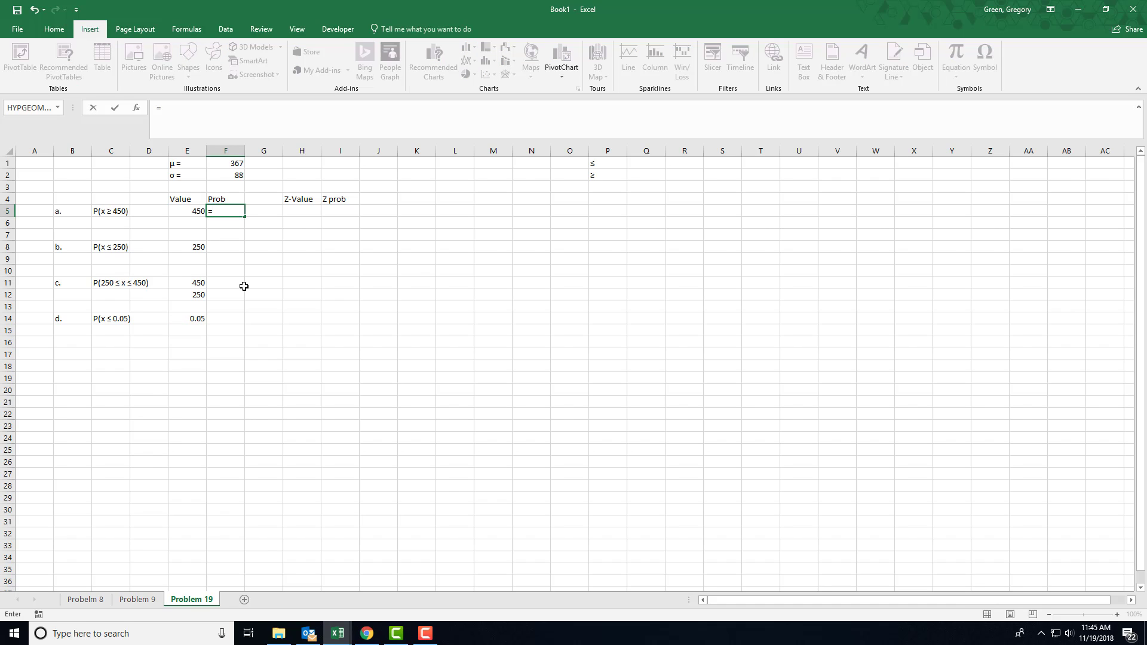
pyautogui.write('1-no')
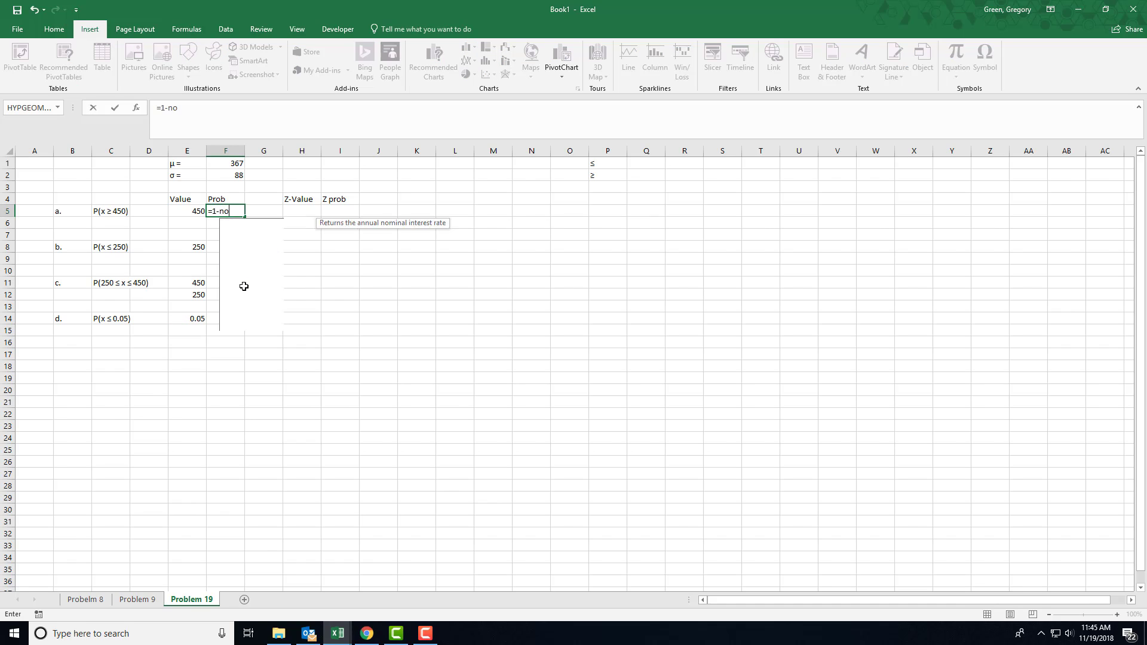
pyautogui.write('rm.dist')
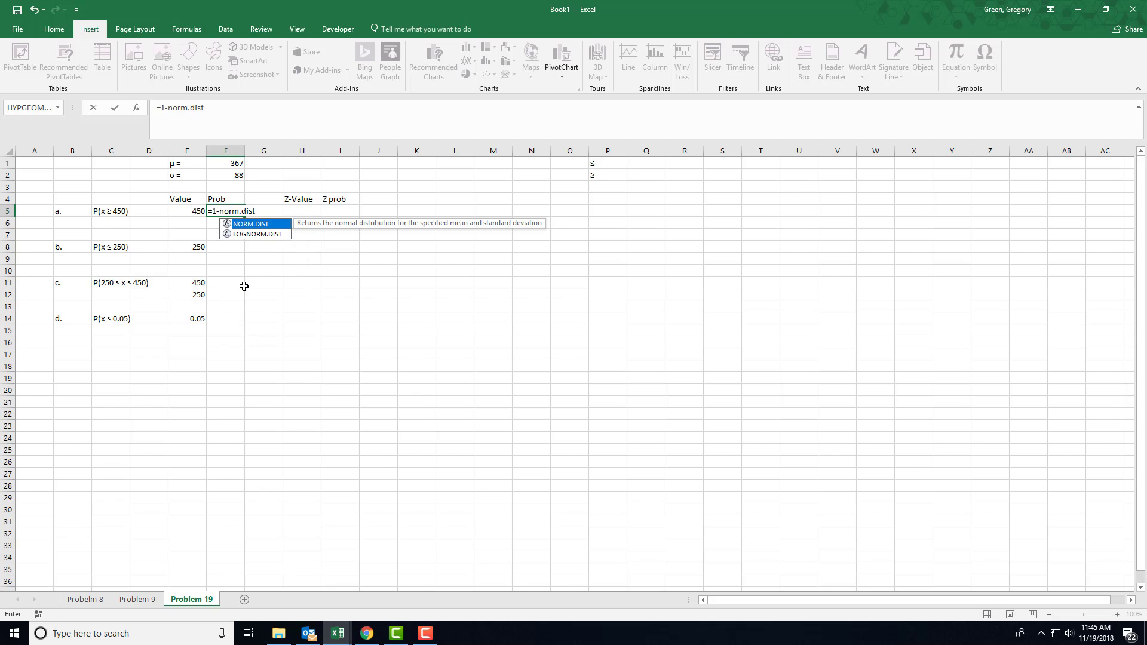
pyautogui.write('(')
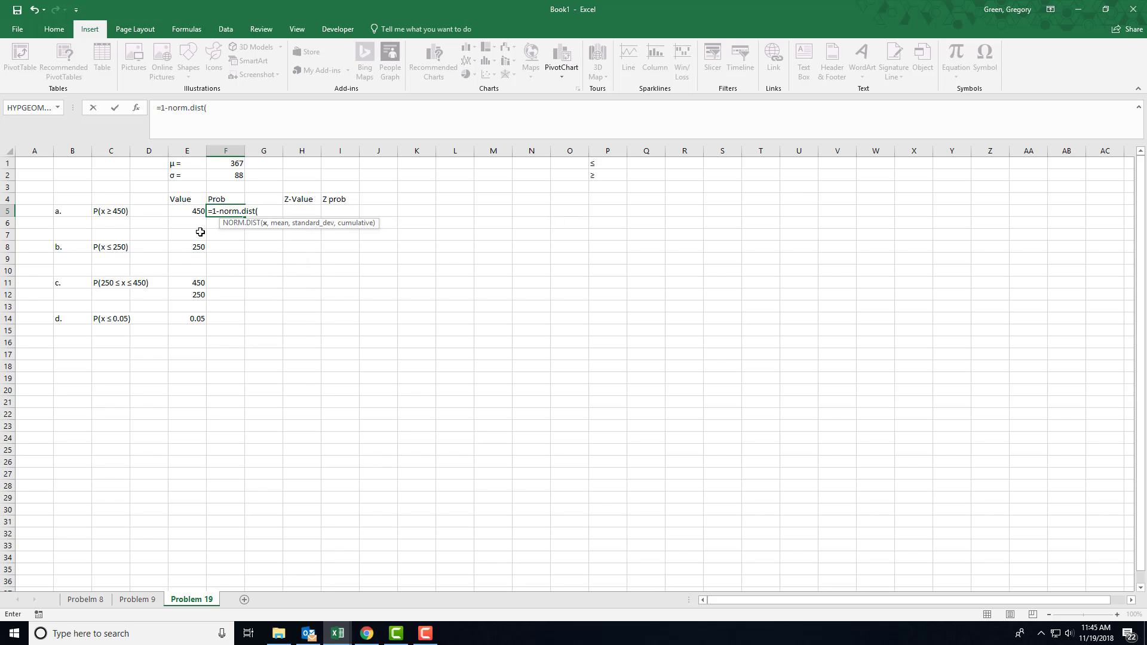
pyautogui.click(191, 212)
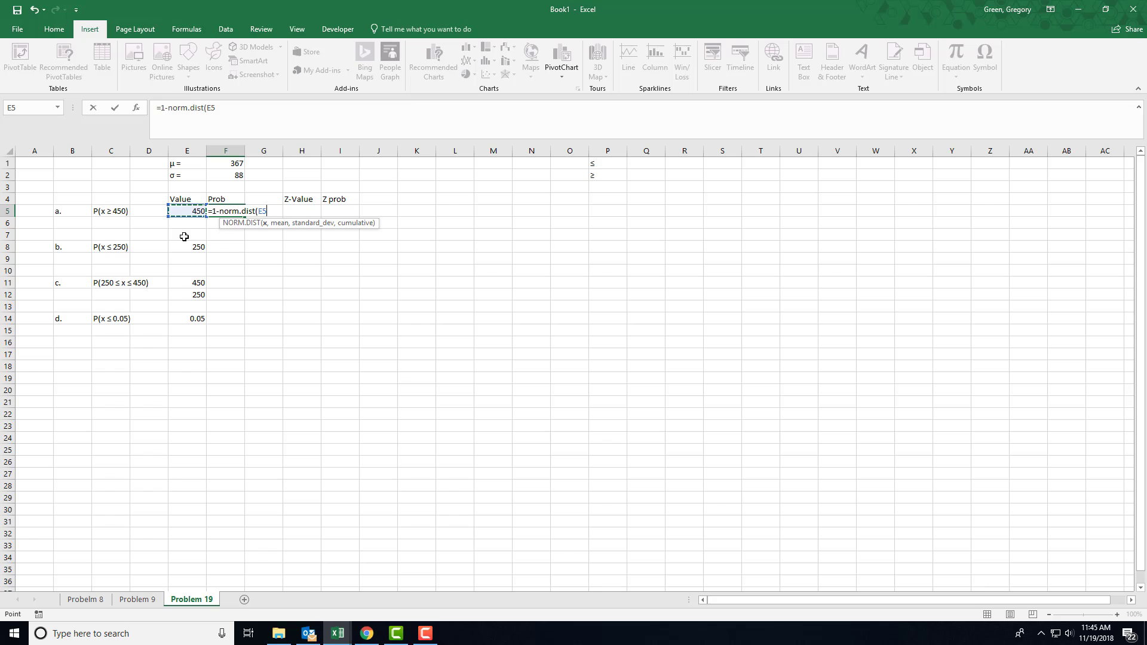
# Complete the F5 formula with F1 as the mean, F2 as the standard deviation and TRUE as cumulative, and select the cell again
pyautogui.write(',')
pyautogui.click(225, 164)
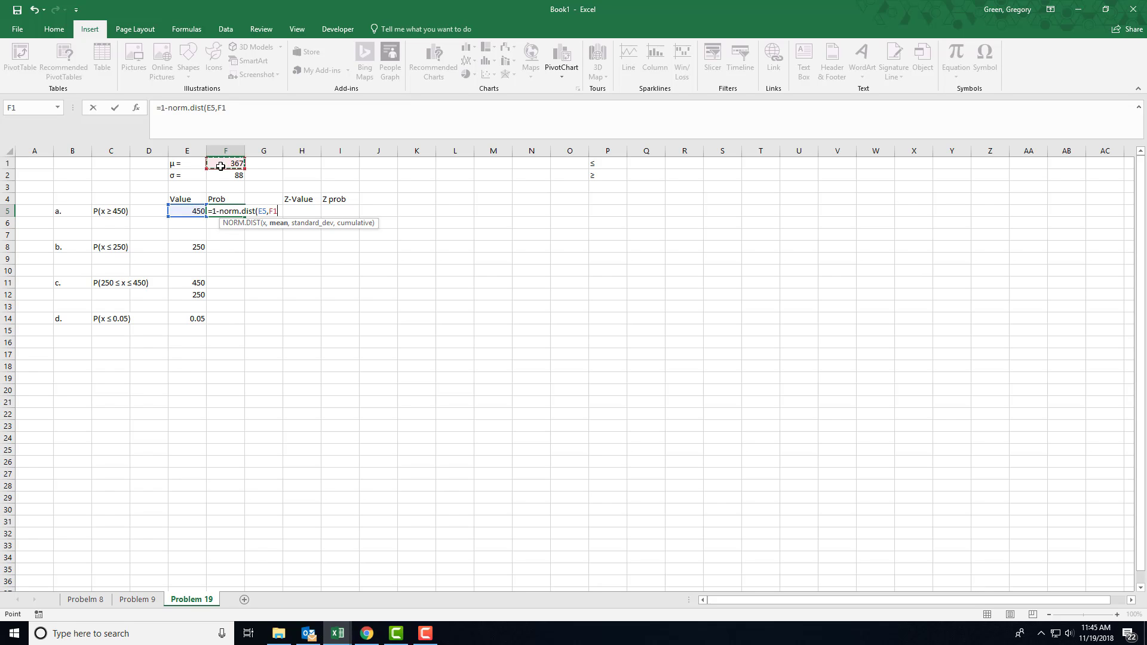
pyautogui.write(',')
pyautogui.click(221, 176)
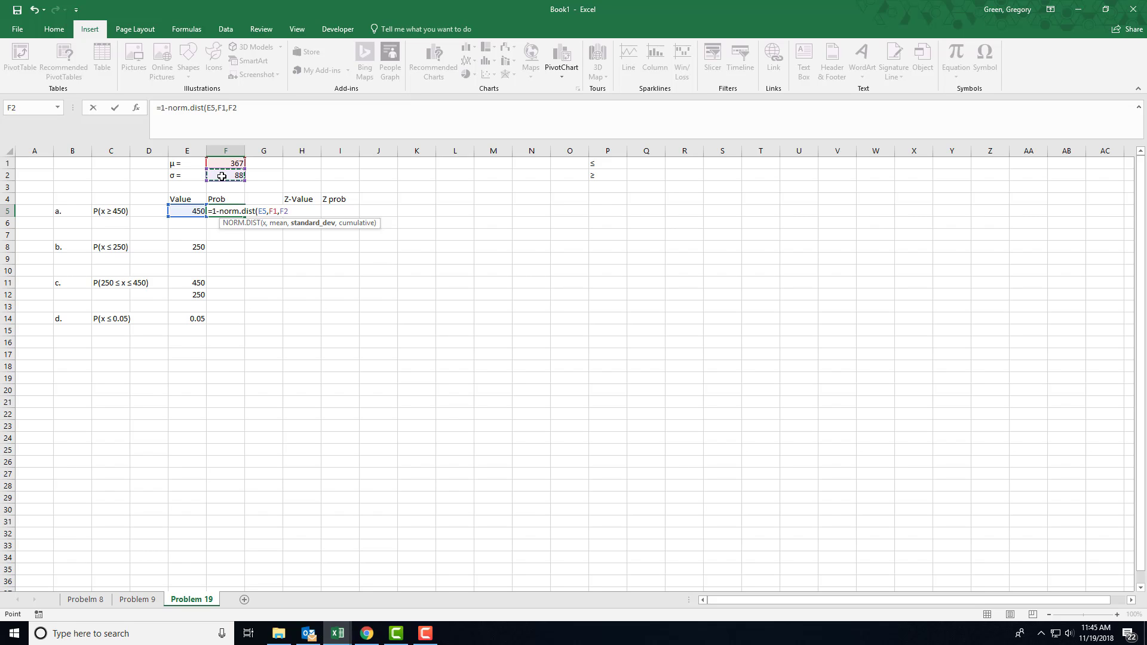
pyautogui.write(',TRUE')
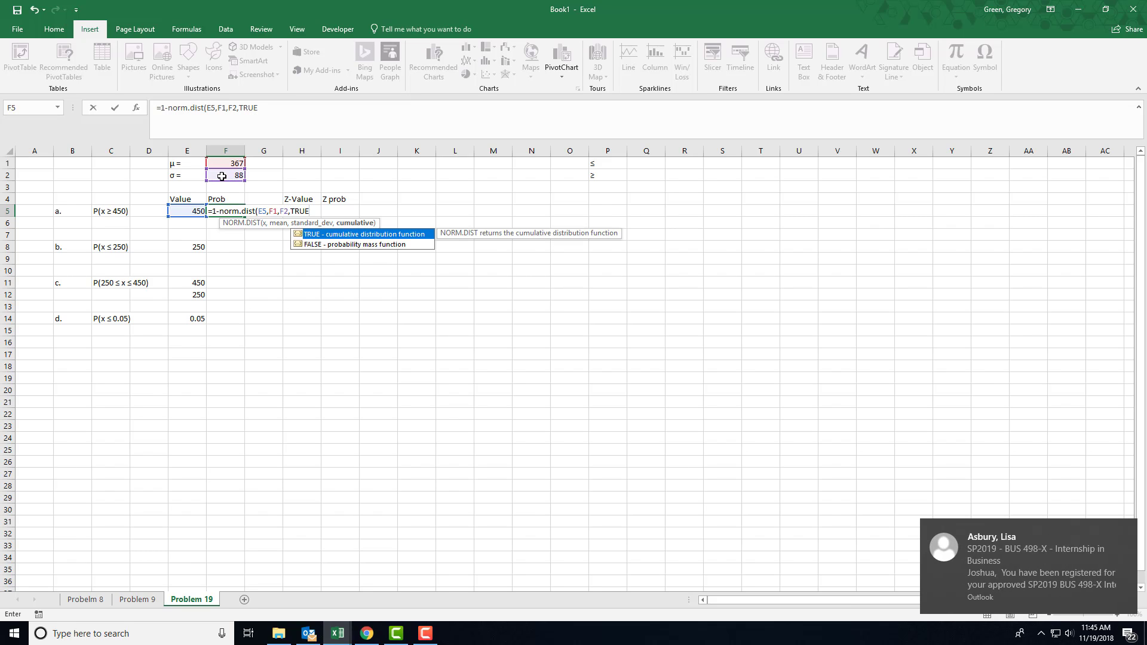
pyautogui.write(')')
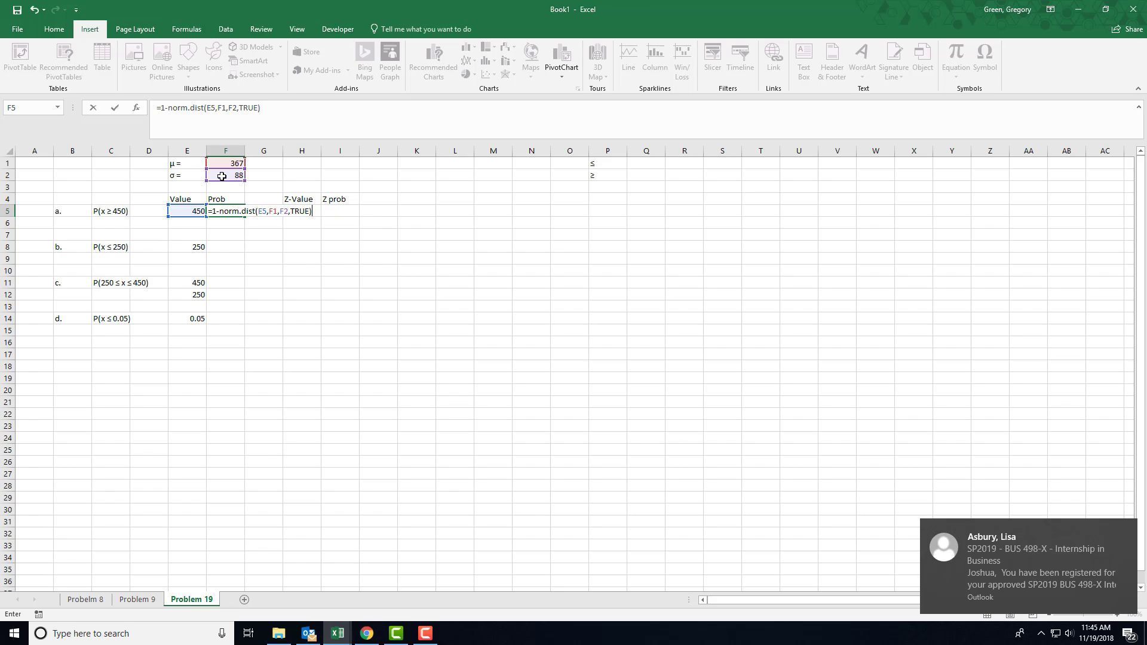
pyautogui.press('Return')
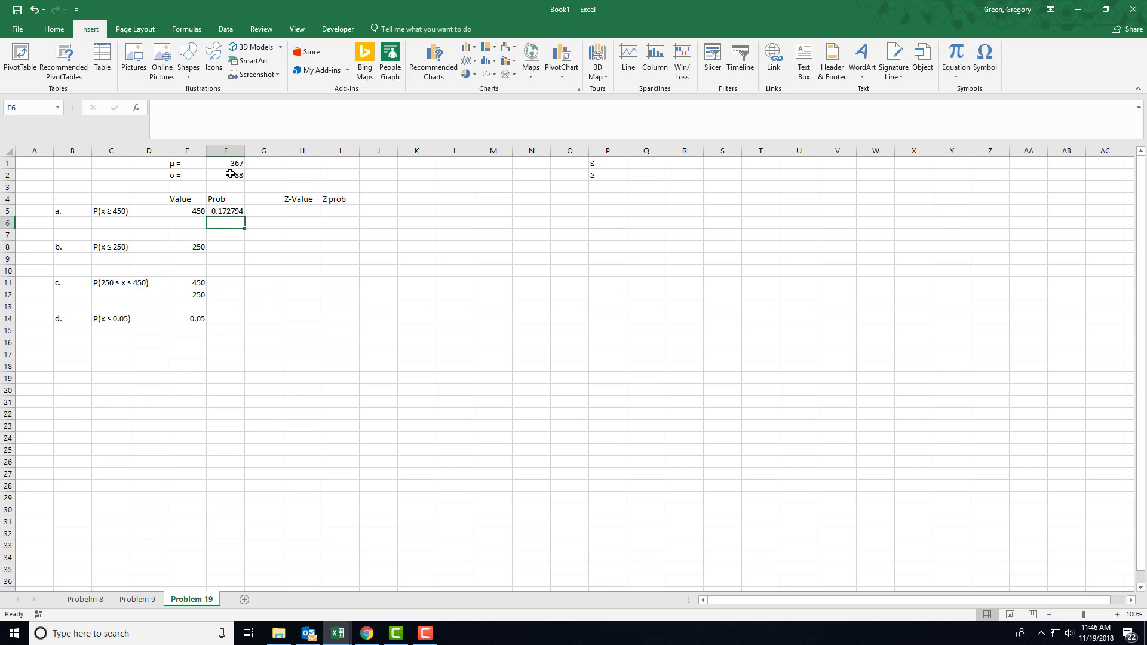
pyautogui.click(227, 214)
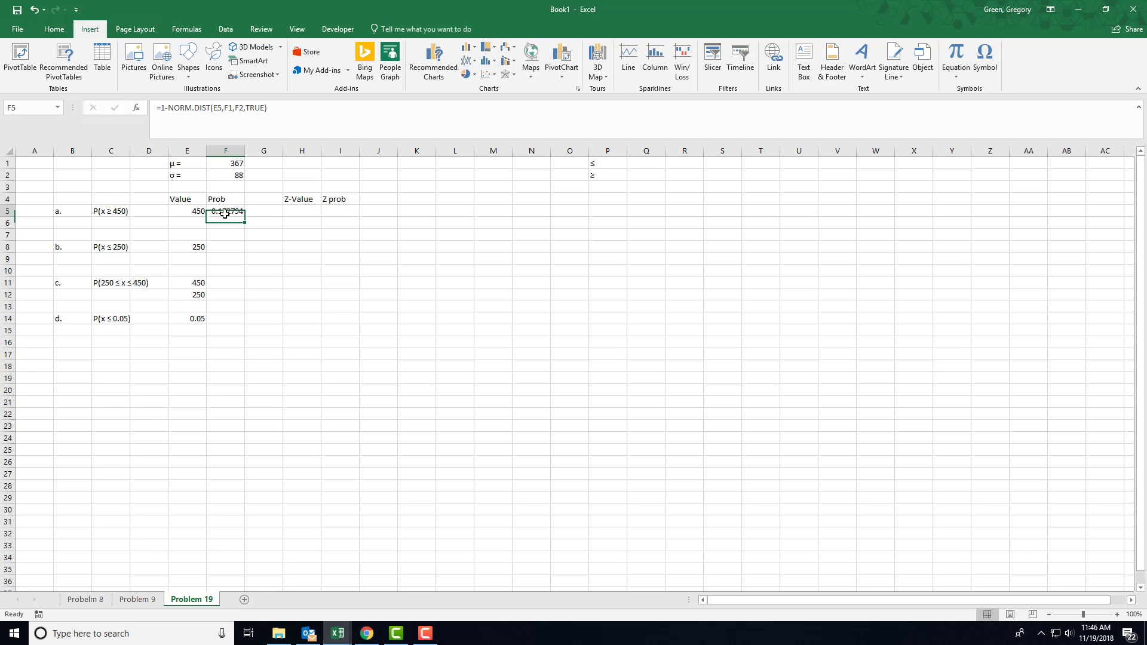
# Calculate the part b probability in cell F8 with NORM.DIST(E8,F1,F2,TRUE)
pyautogui.click(226, 244)
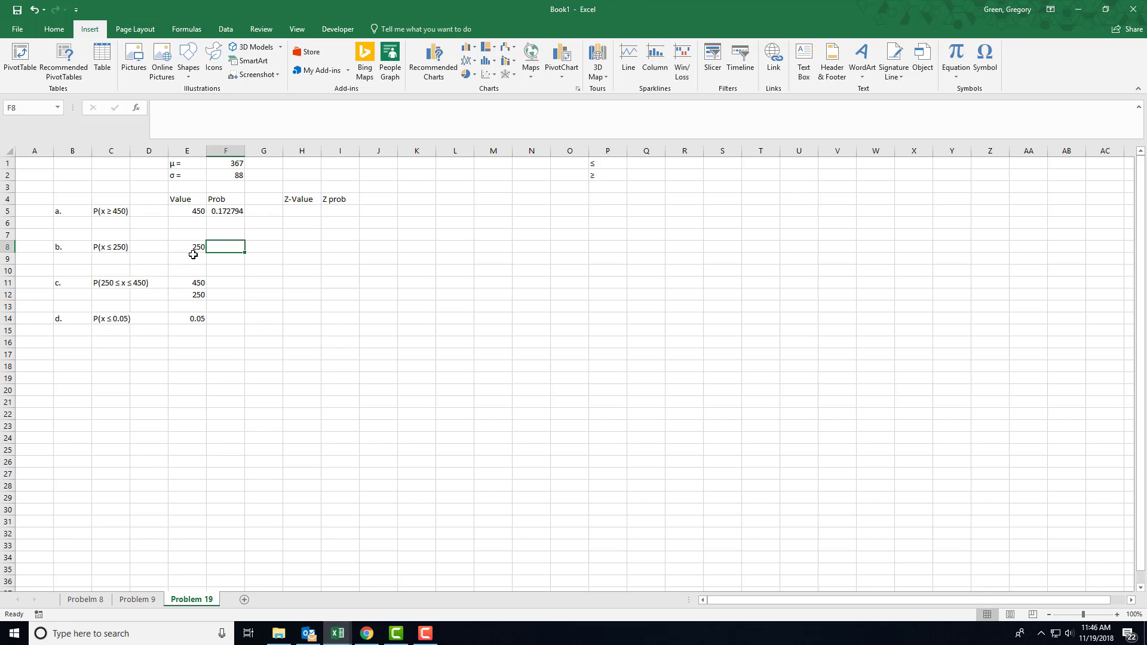
pyautogui.write('=nor')
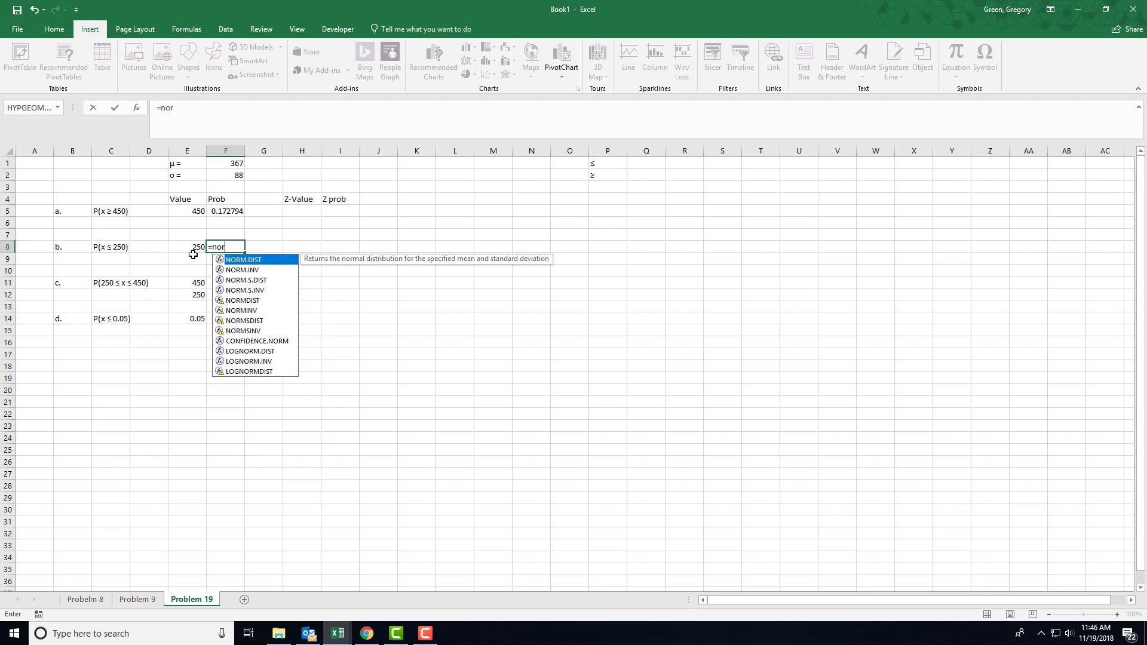
pyautogui.write('m.dist(')
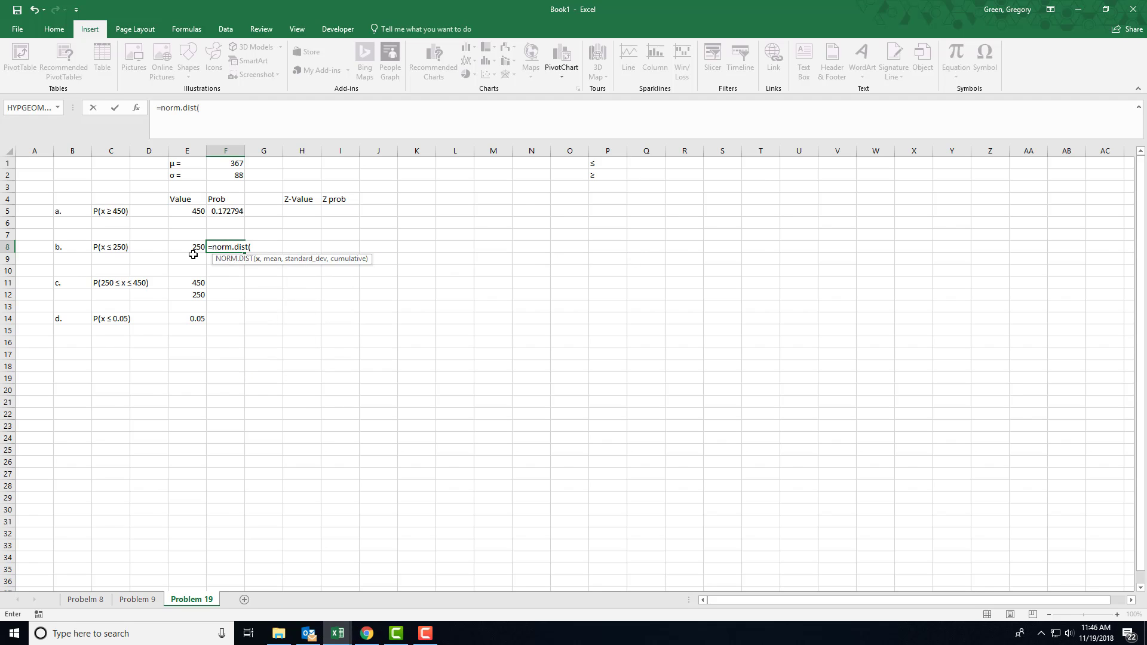
pyautogui.click(192, 246)
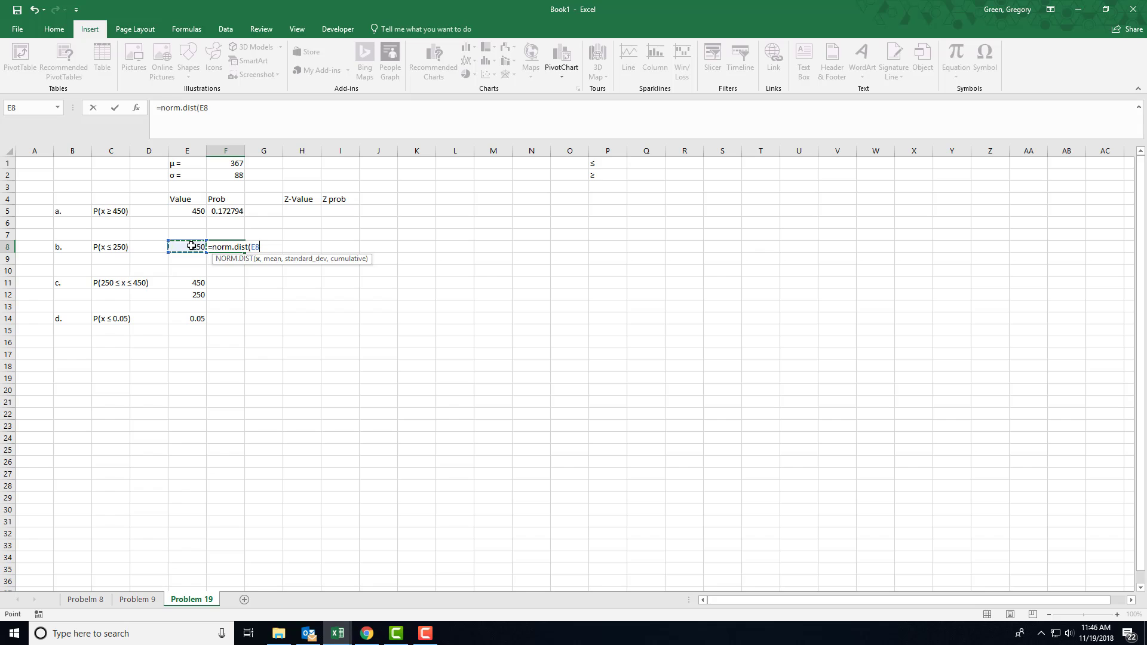
pyautogui.write(',')
pyautogui.click(209, 165)
pyautogui.write(',')
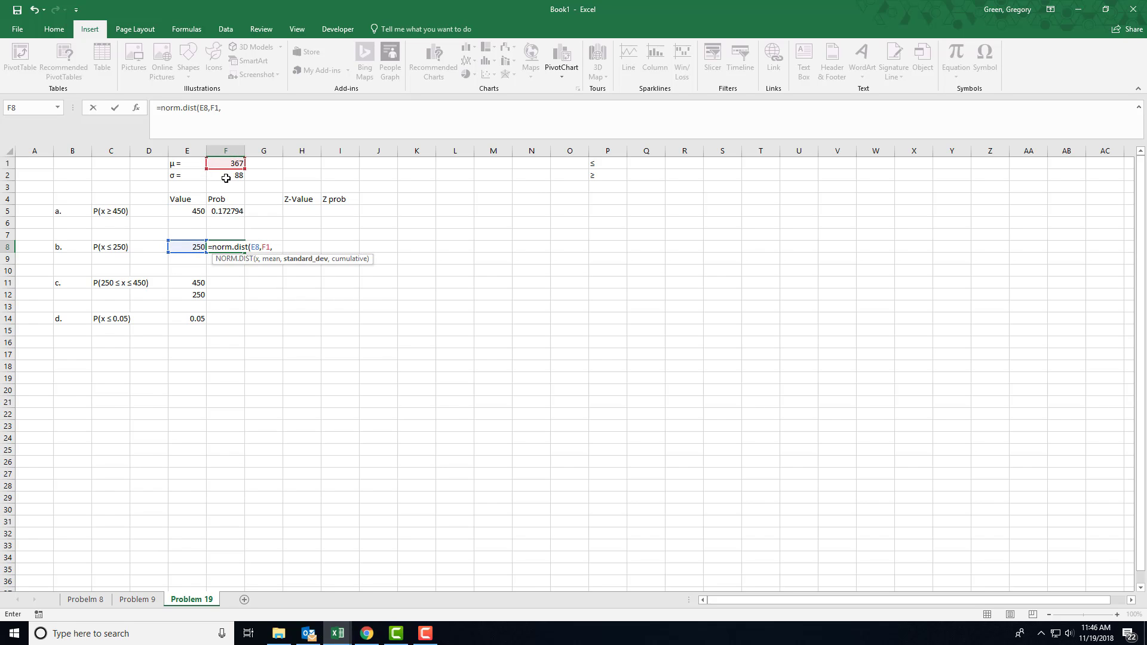
pyautogui.click(226, 175)
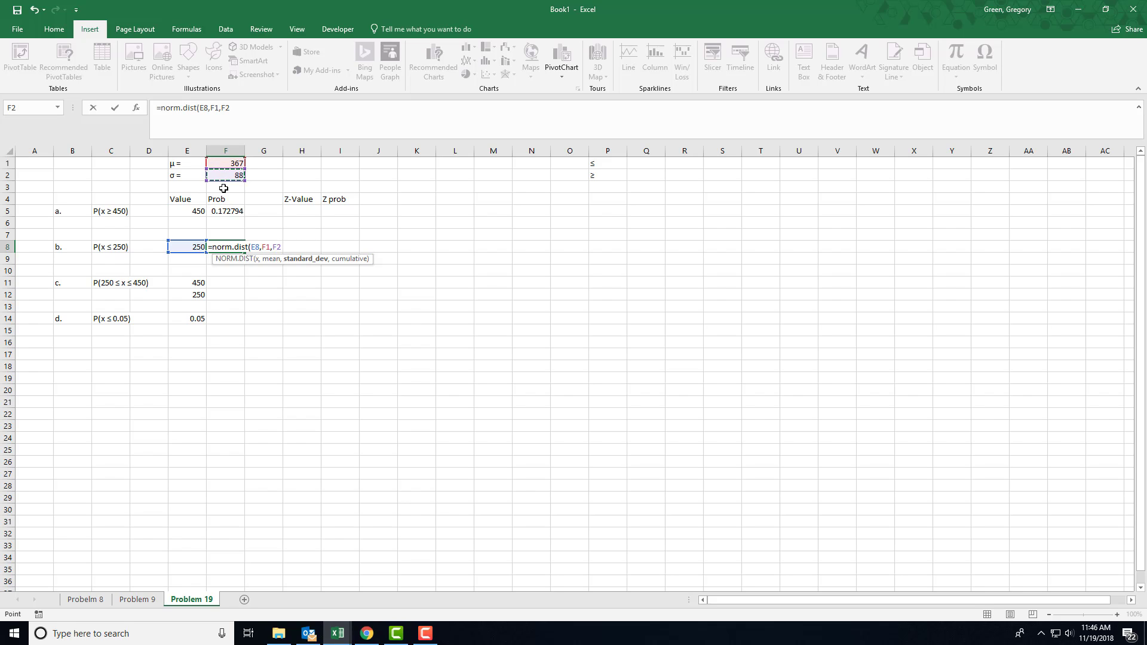
pyautogui.write(',TR')
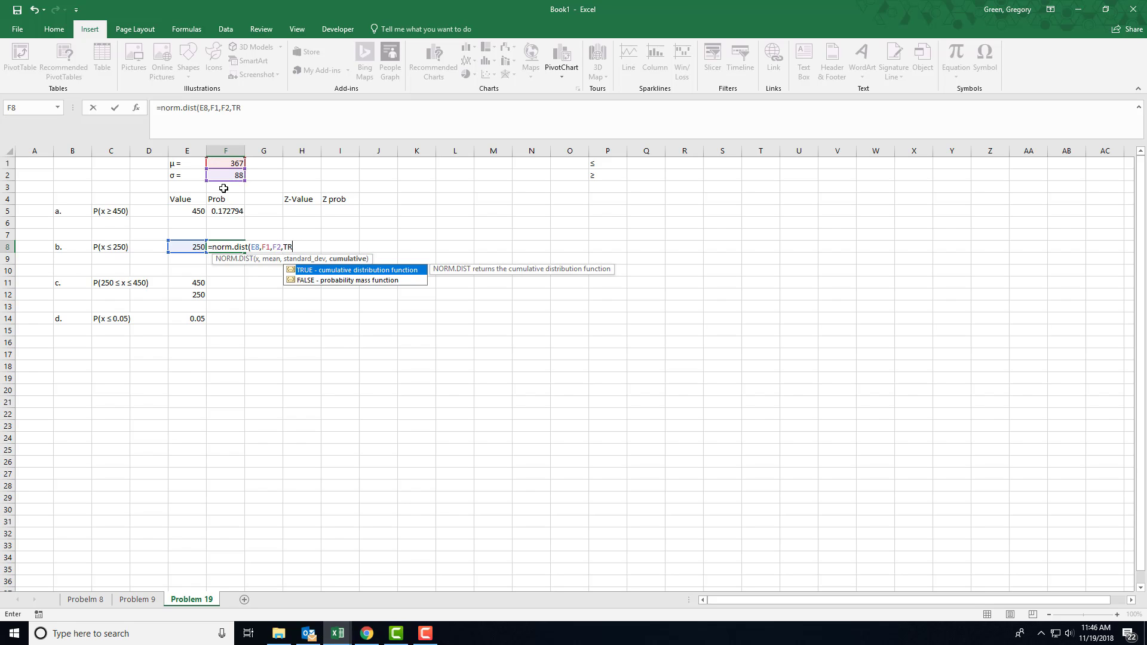
pyautogui.write('UE)')
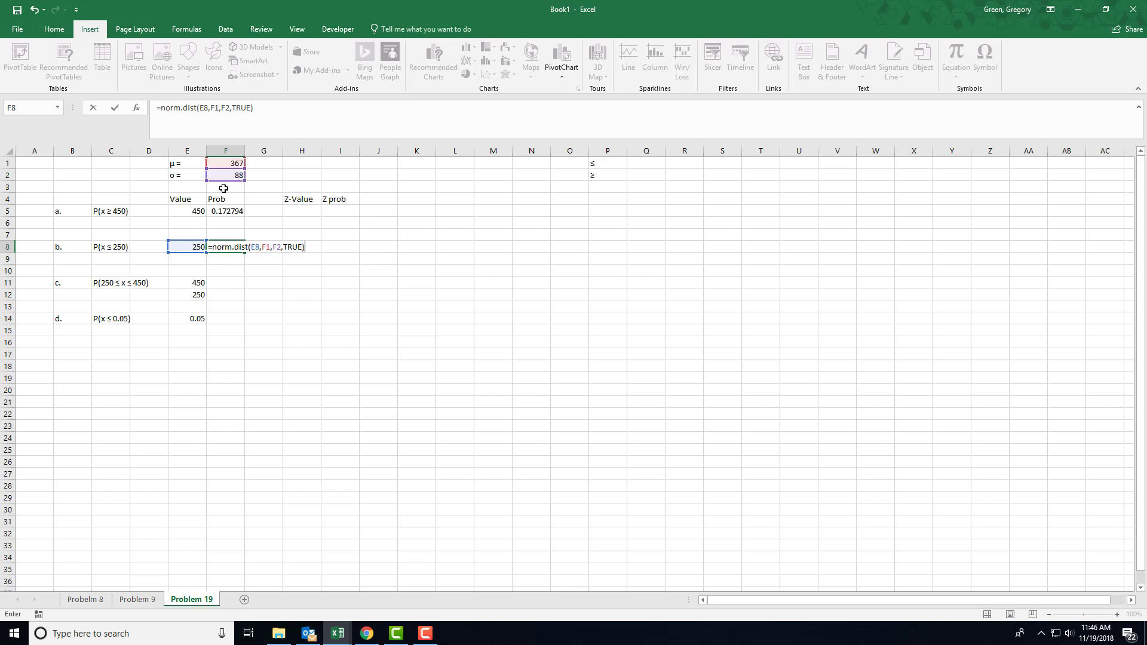
pyautogui.press('Return')
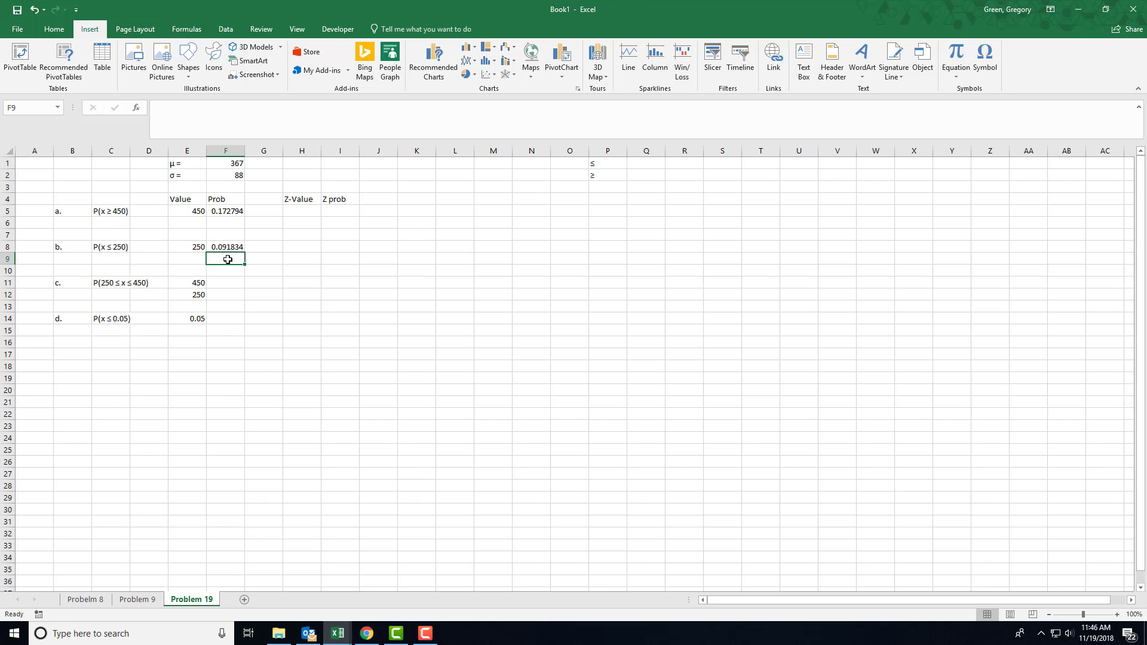
# Begin the part c formula in cell F11 with NORM.DIST, using E11 as x, F1 as mean, F2 as standard deviation and TRUE as cumulative
pyautogui.click(228, 284)
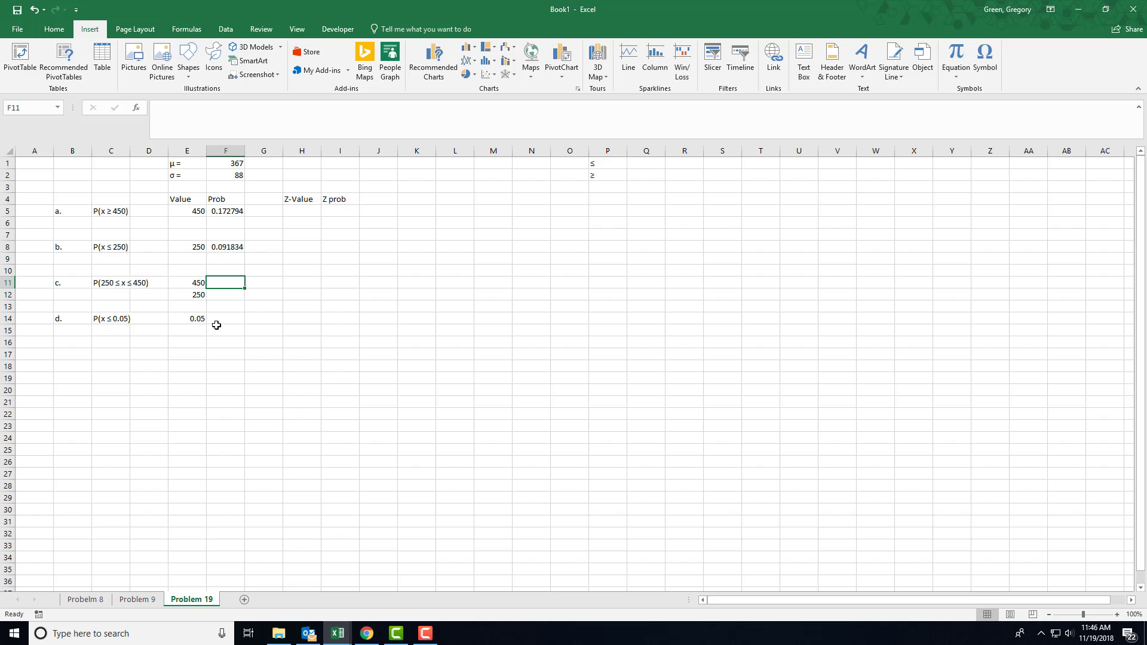
pyautogui.write('=norm.dist(')
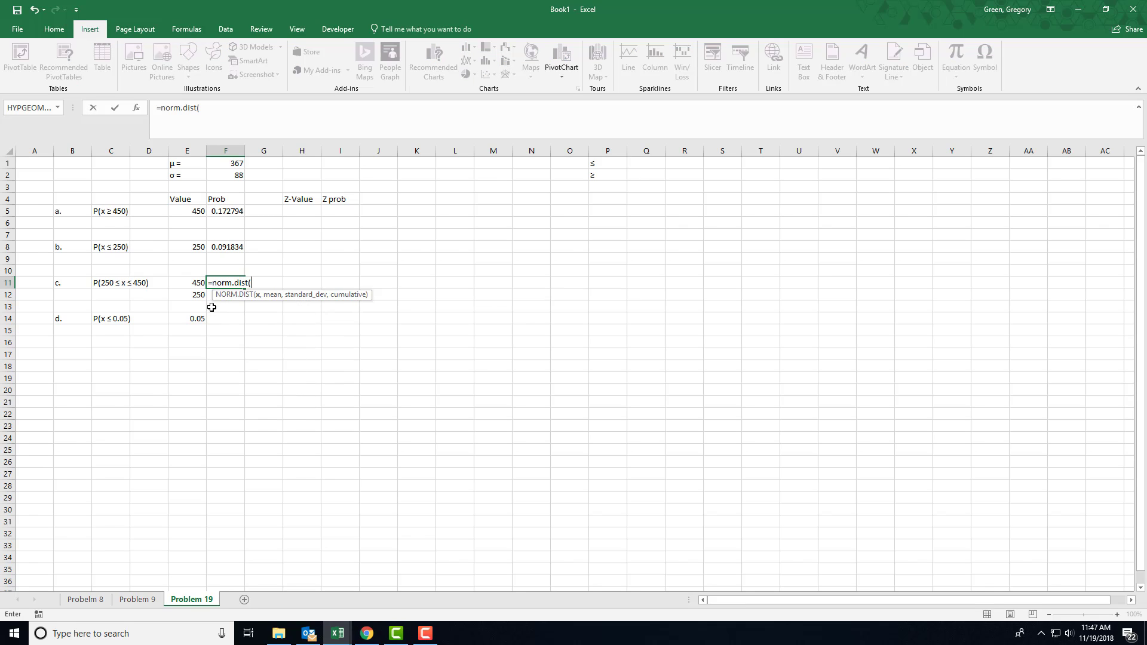
pyautogui.click(194, 284)
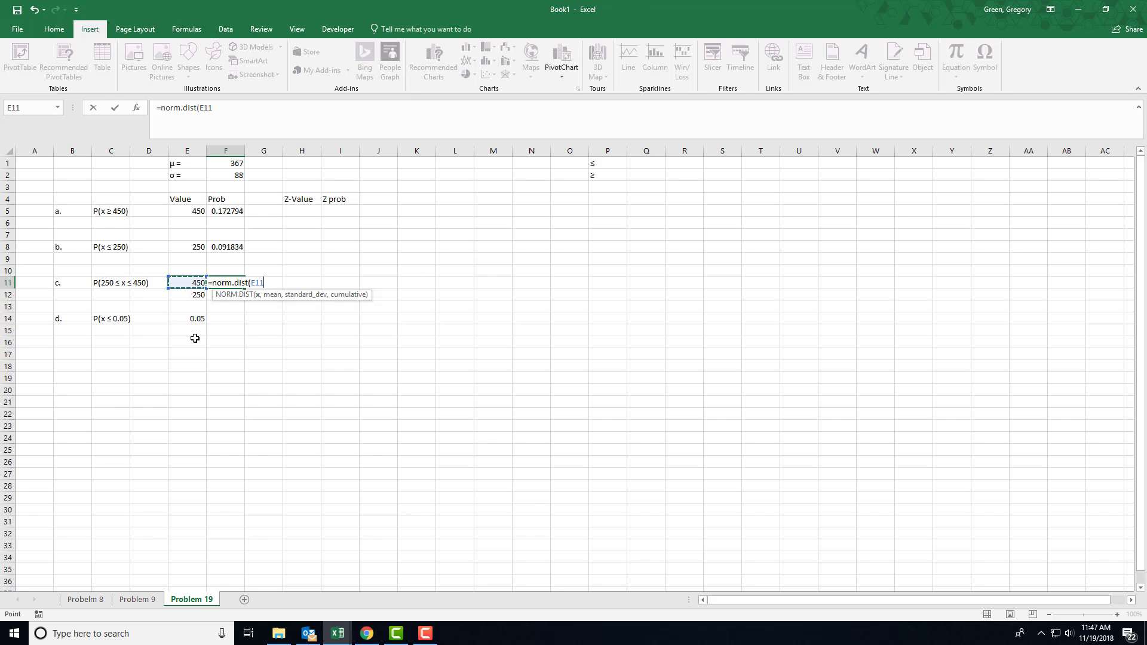
pyautogui.write(',')
pyautogui.click(228, 164)
pyautogui.write(',')
pyautogui.click(220, 175)
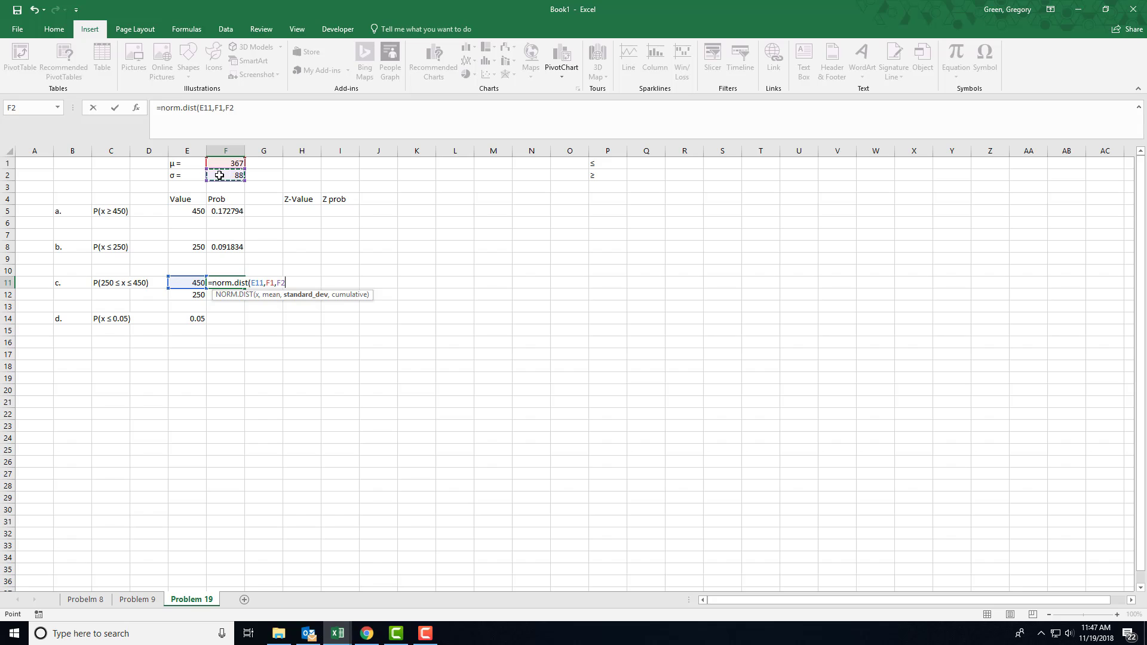
pyautogui.write(',TRUE')
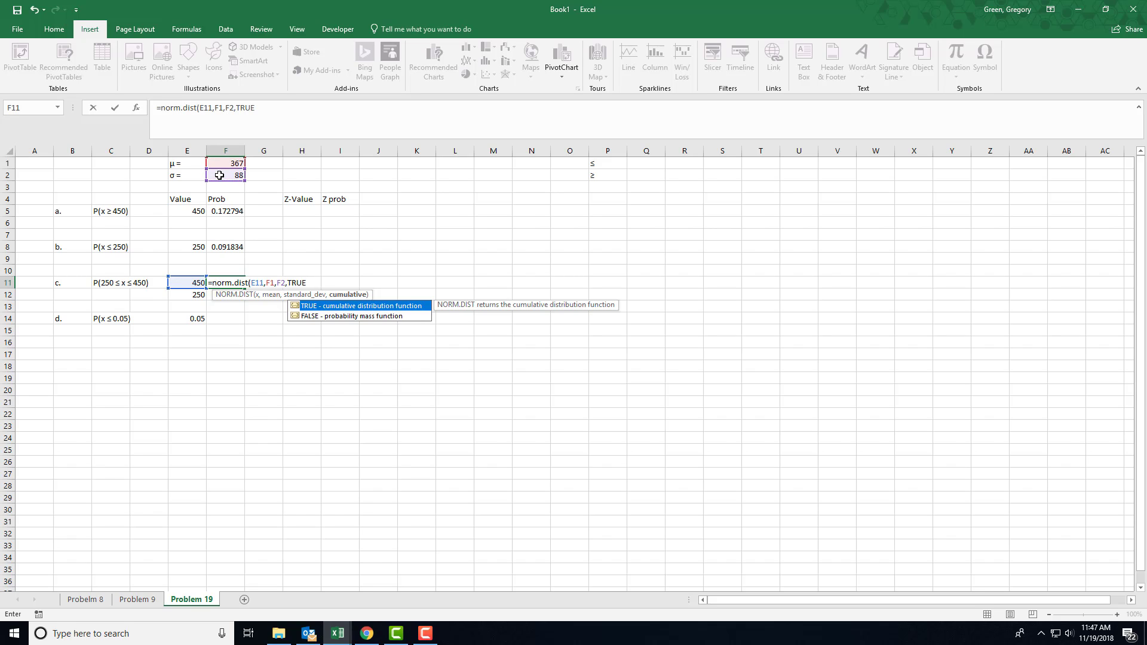
pyautogui.write(')-')
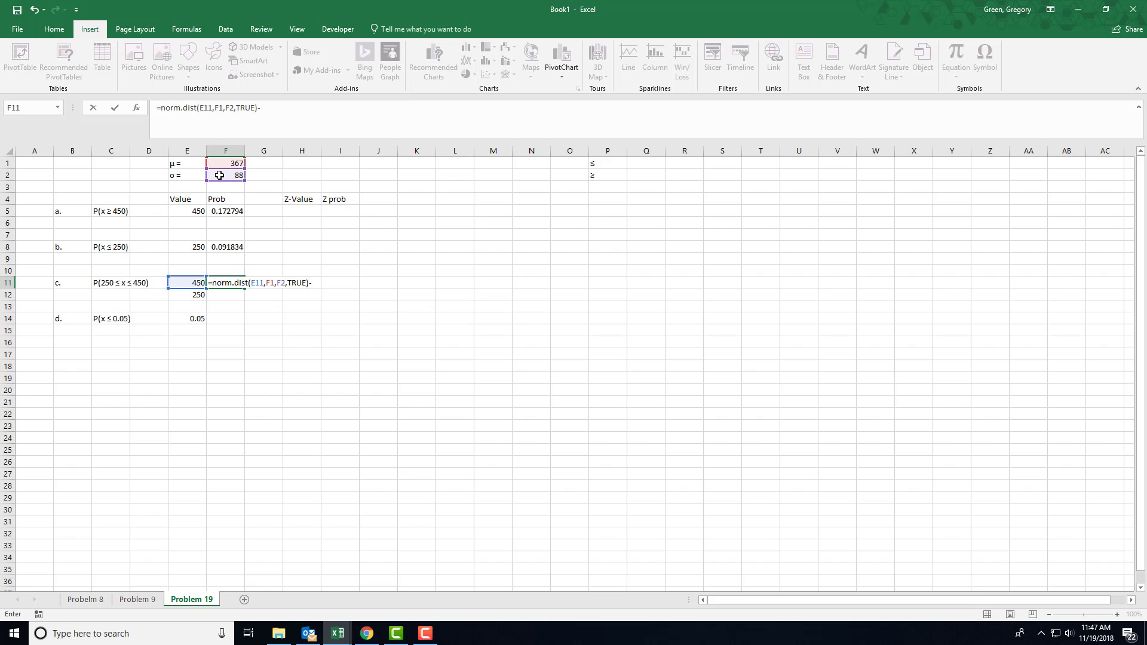
pyautogui.write('norm.dis')
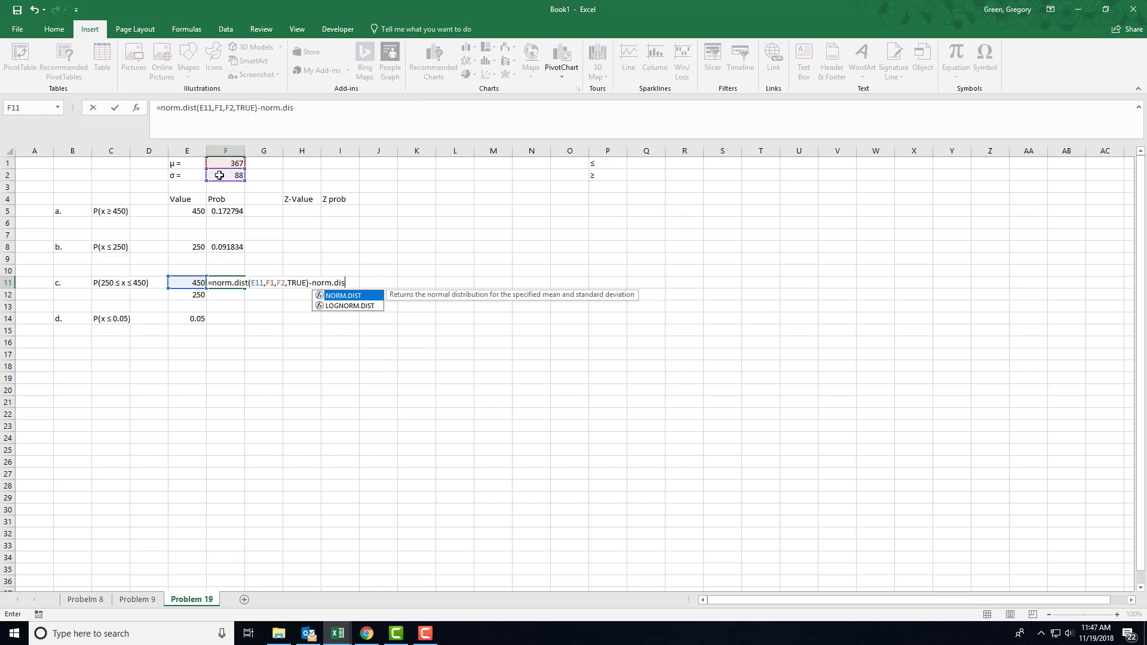
pyautogui.write('t(')
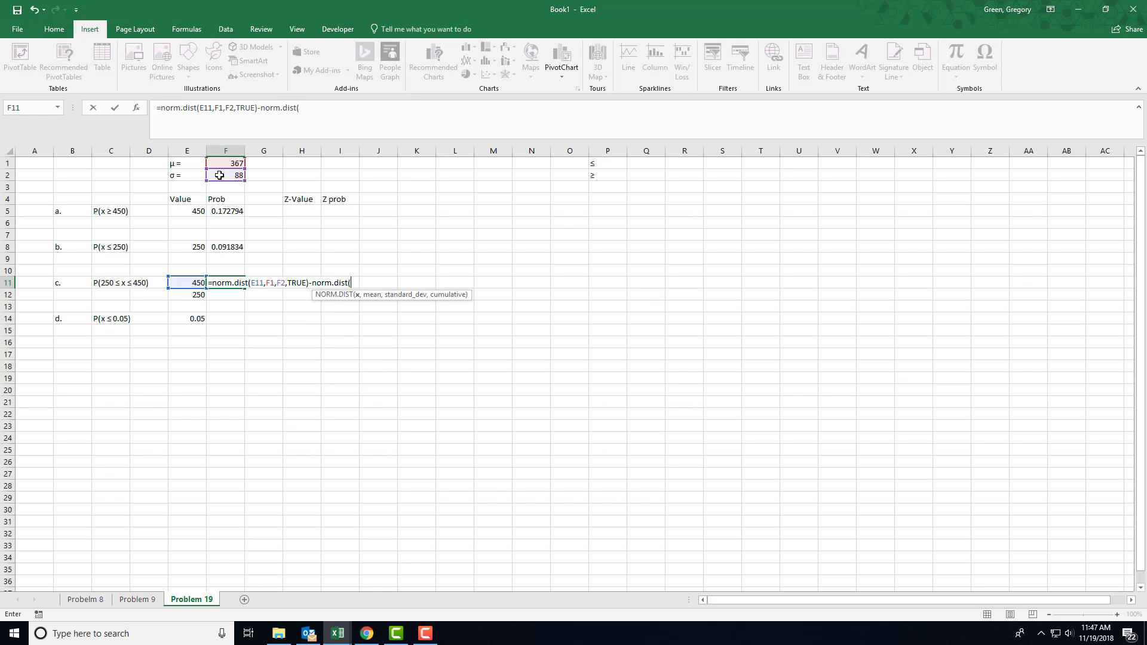
# Complete the F11 formula by subtracting NORM.DIST(E12,F1,F2,TRUE)
pyautogui.click(197, 297)
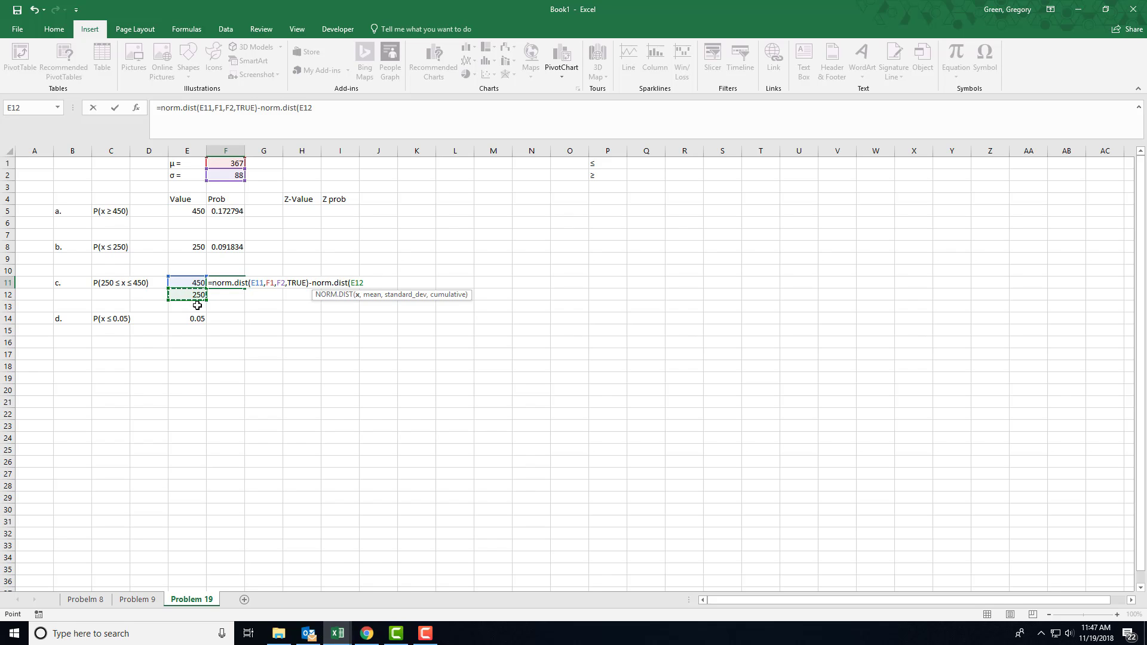
pyautogui.write(',')
pyautogui.click(219, 163)
pyautogui.write(',')
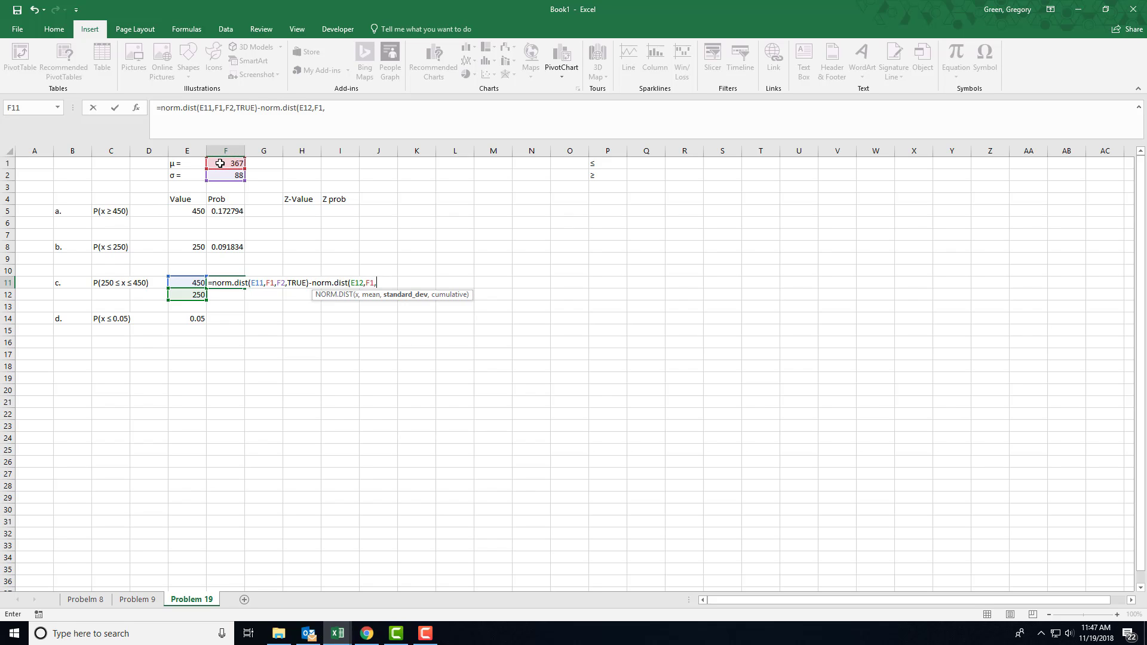
pyautogui.click(225, 176)
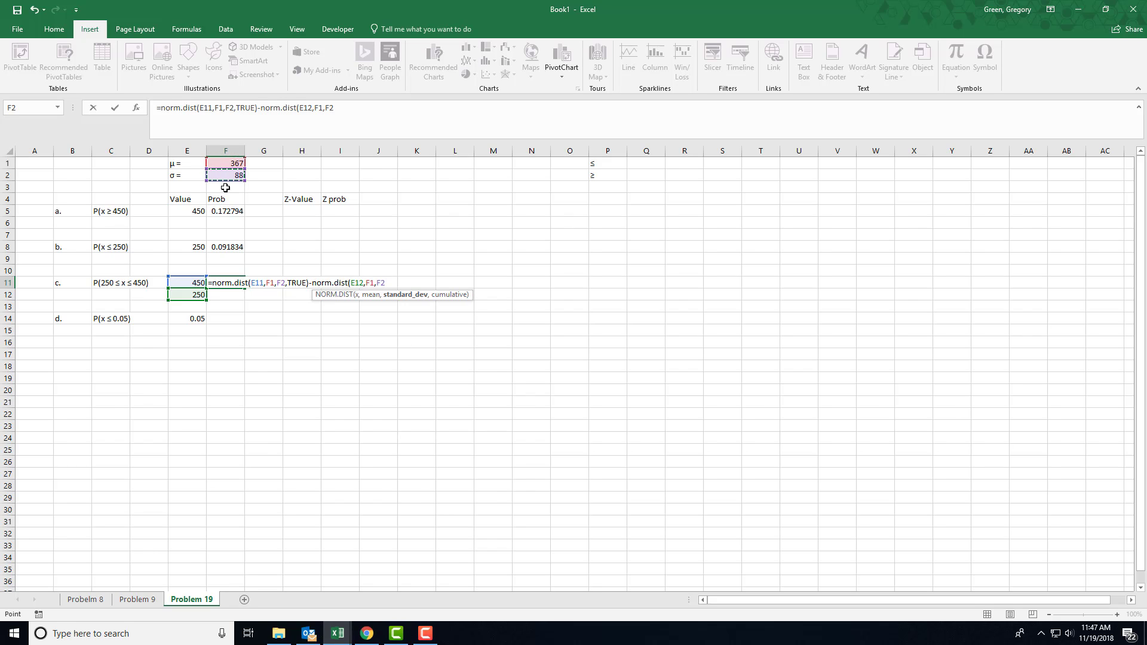
pyautogui.write(',TRUE')
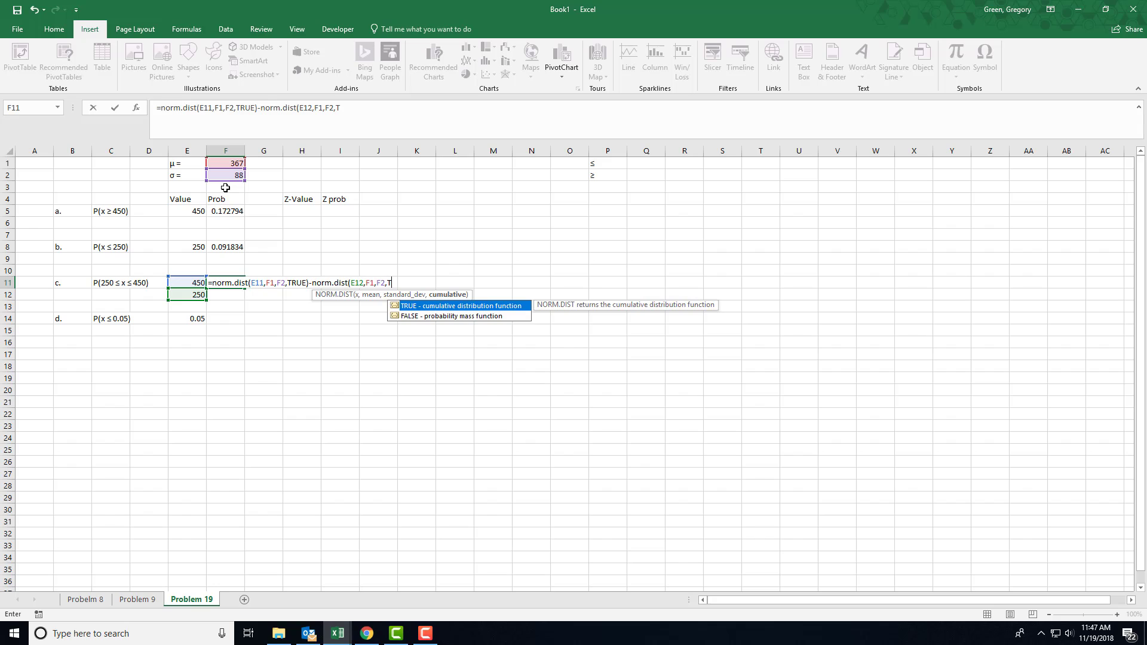
pyautogui.write(')')
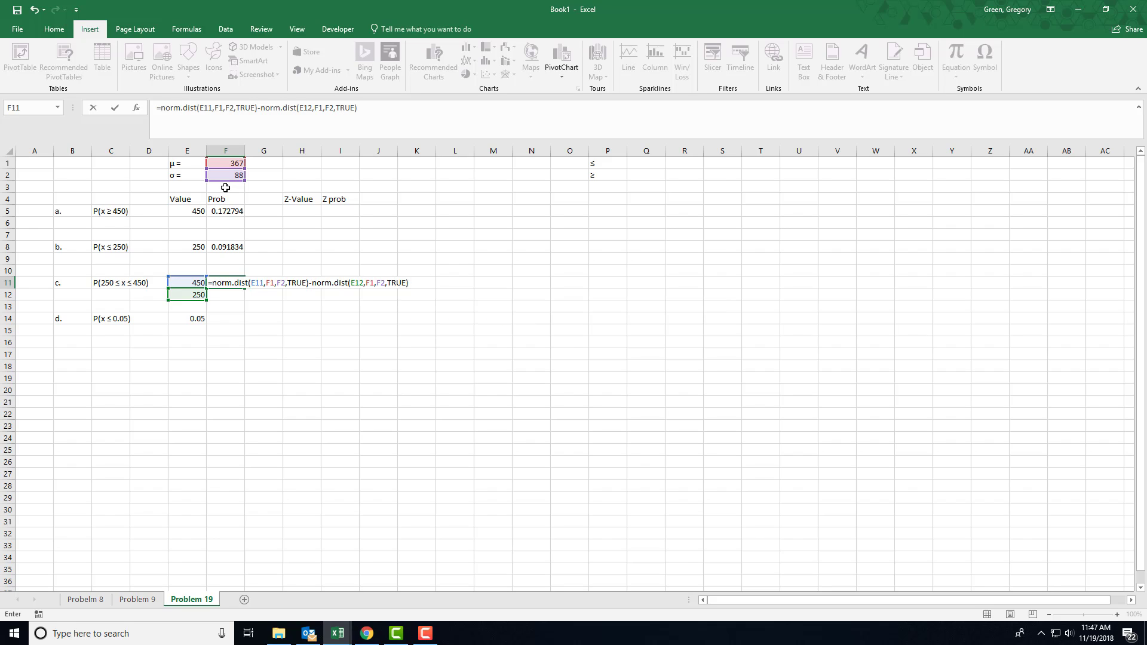
pyautogui.press('Return')
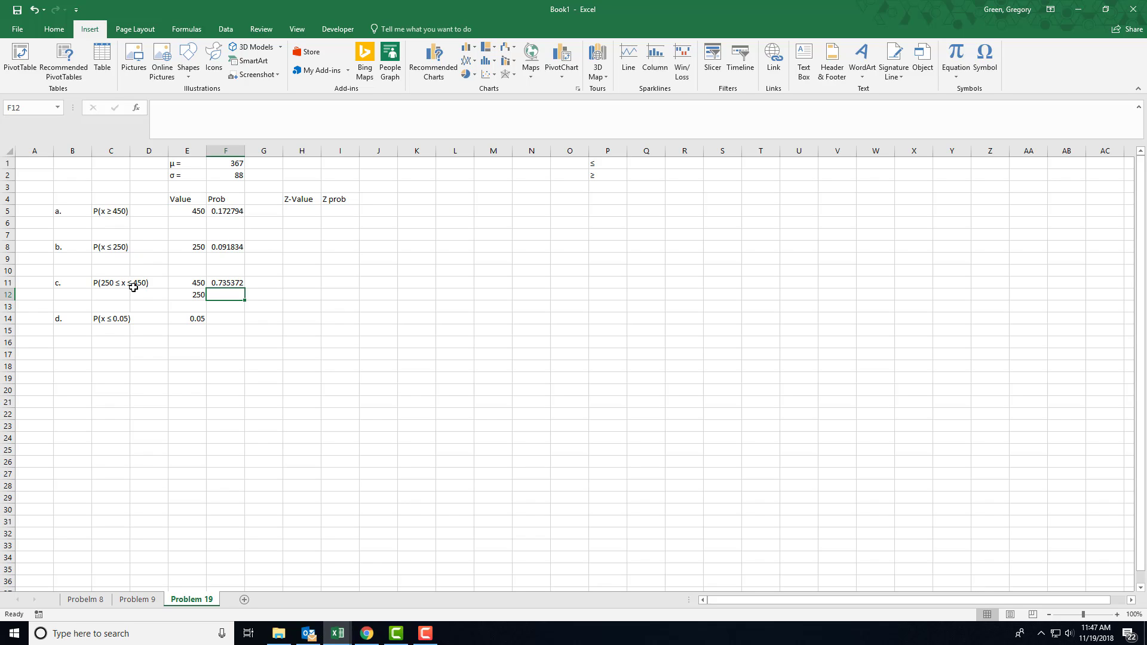
# Replace the 0.05 inside the part d label's CONCATENATE formula in C14 with X, keeping its closing parenthesis
pyautogui.click(115, 320)
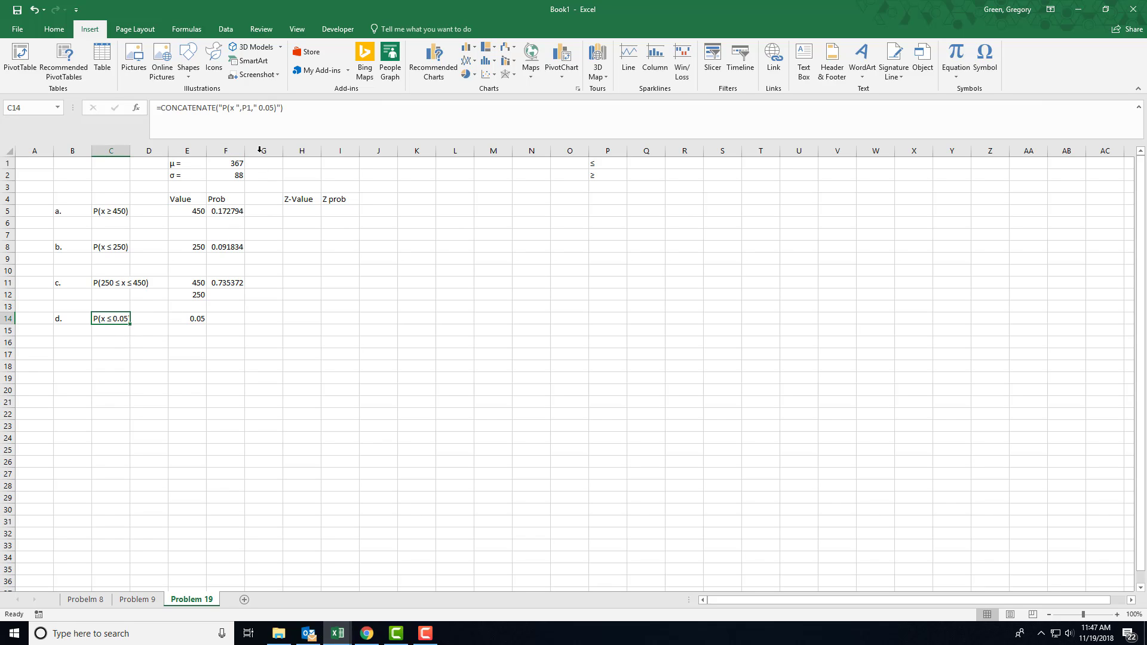
pyautogui.moveTo(259, 109); pyautogui.dragTo(273, 109)
pyautogui.write('X)')
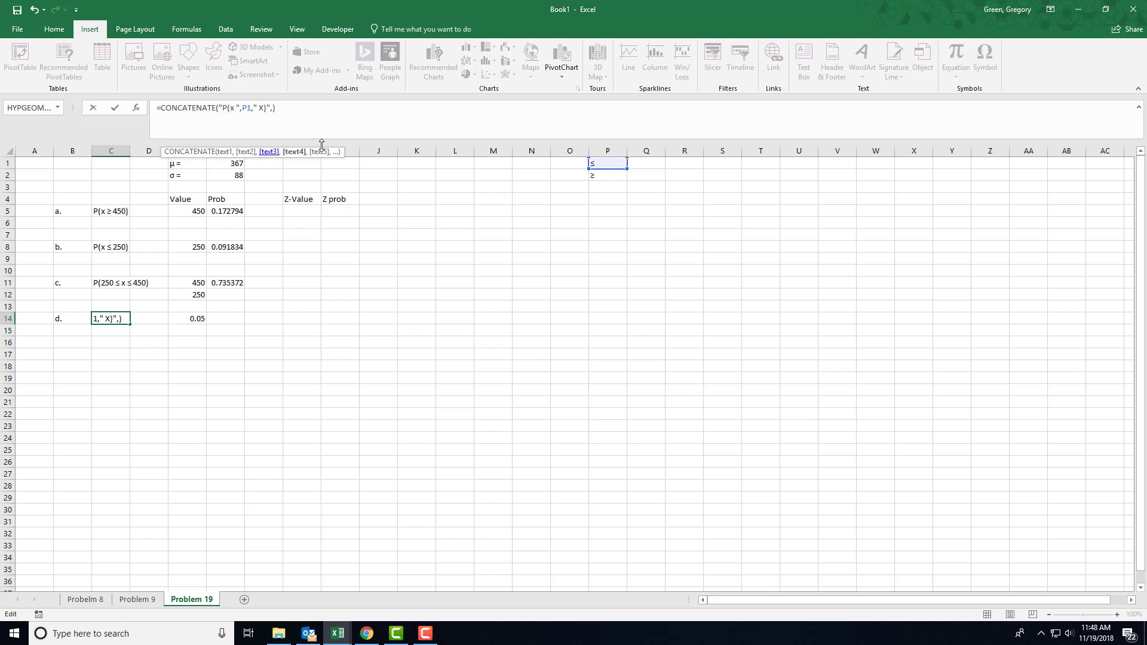
# Extend the C14 CONCATENATE formula with the ≤ symbol from P1 and the text " ) 0.05"
pyautogui.write(',')
pyautogui.click(608, 164)
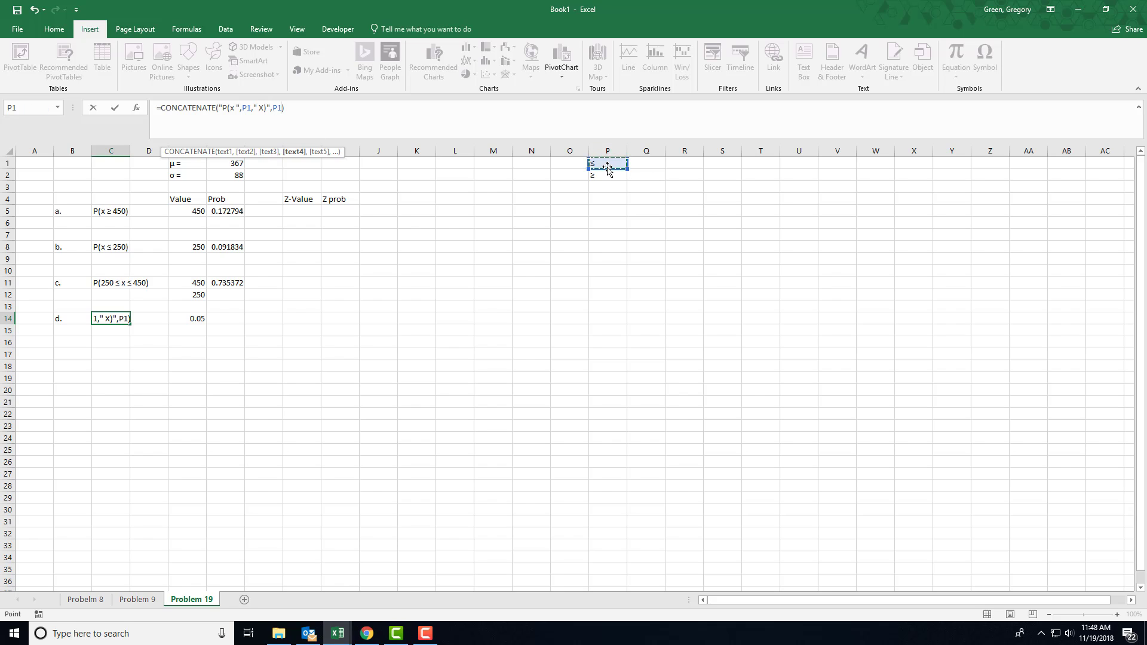
pyautogui.write(',"')
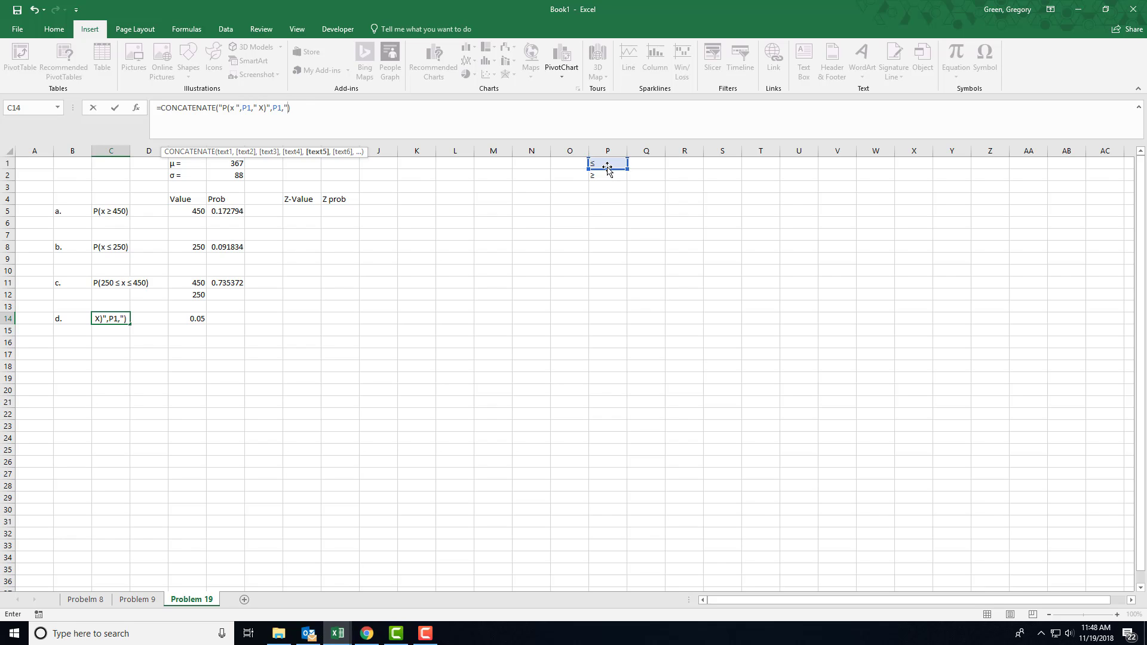
pyautogui.write(' )25')
pyautogui.press('BackSpace')
pyautogui.press('BackSpace')
pyautogui.write('0.05"')
pyautogui.press('Return')
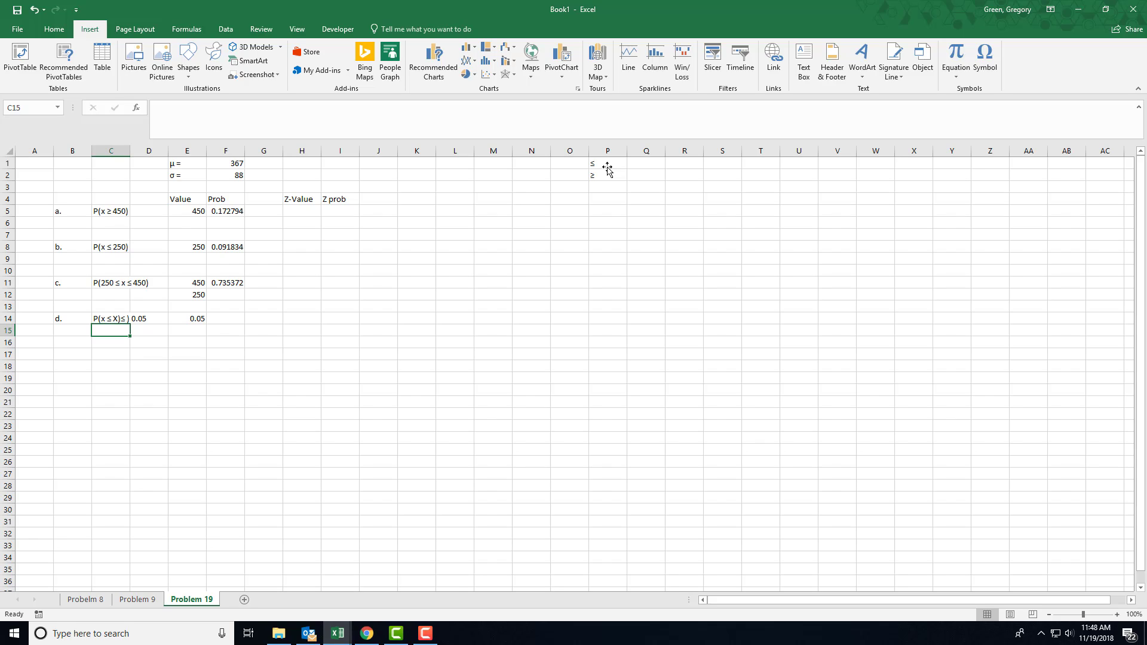
# Remove the closing parenthesis directly after X in the C14 label formula and select the cell again
pyautogui.click(120, 319)
pyautogui.click(266, 110)
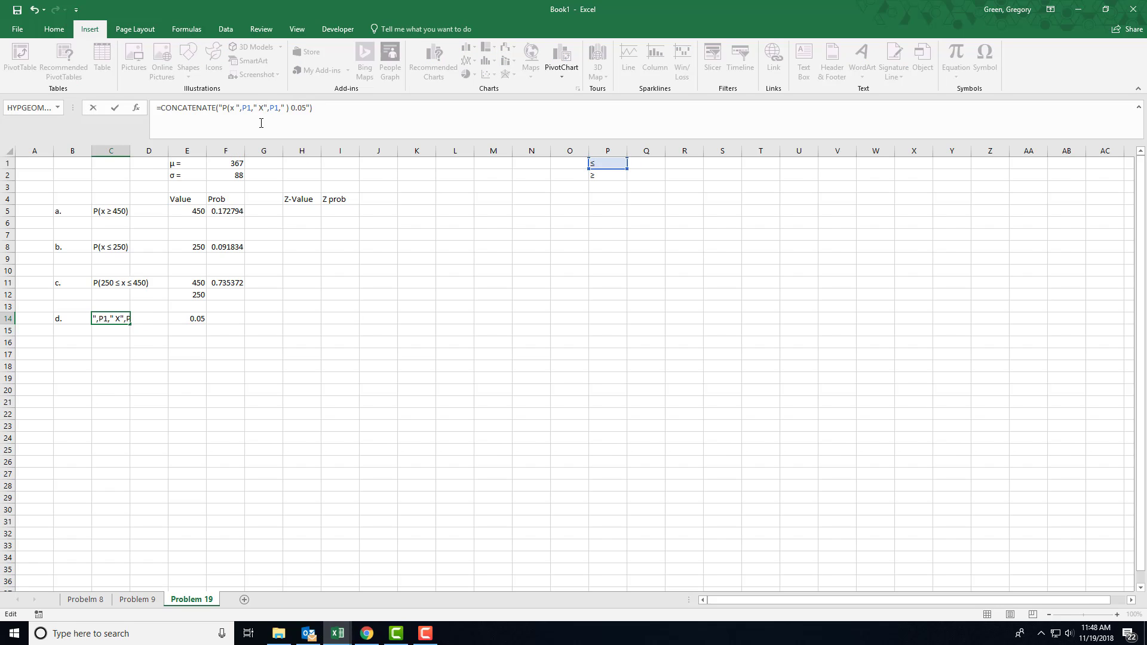
pyautogui.press('Return')
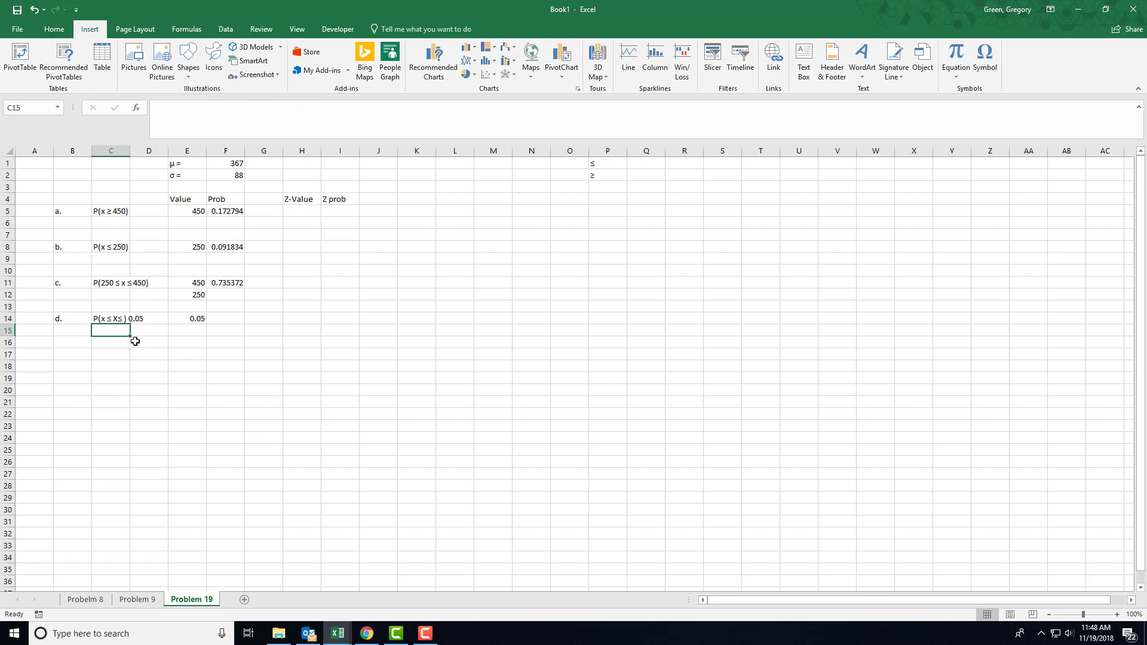
pyautogui.click(116, 318)
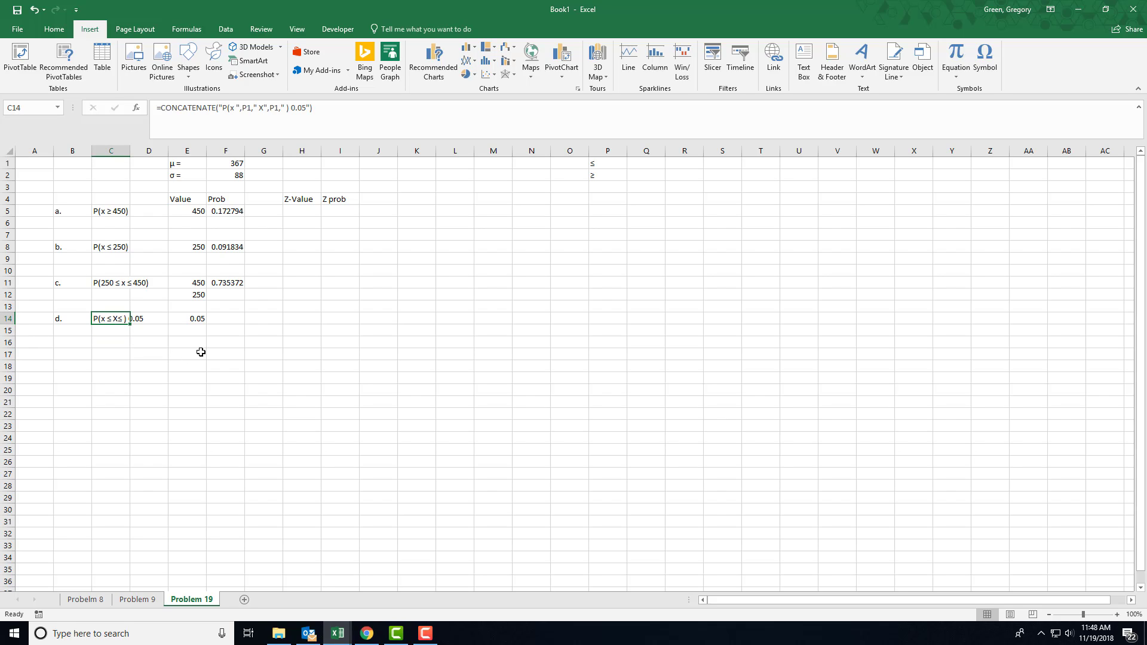
# Calculate the part d value in F14 with the formula =NORM.INV(E14,F1,F2)
pyautogui.click(221, 320)
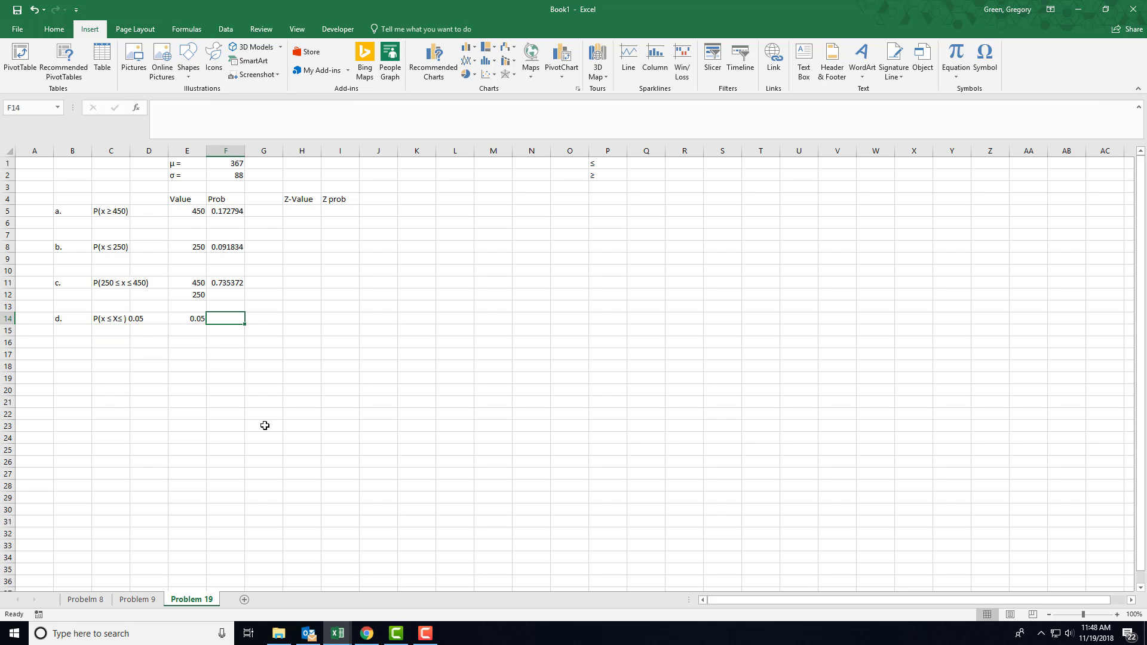
pyautogui.click(151, 600)
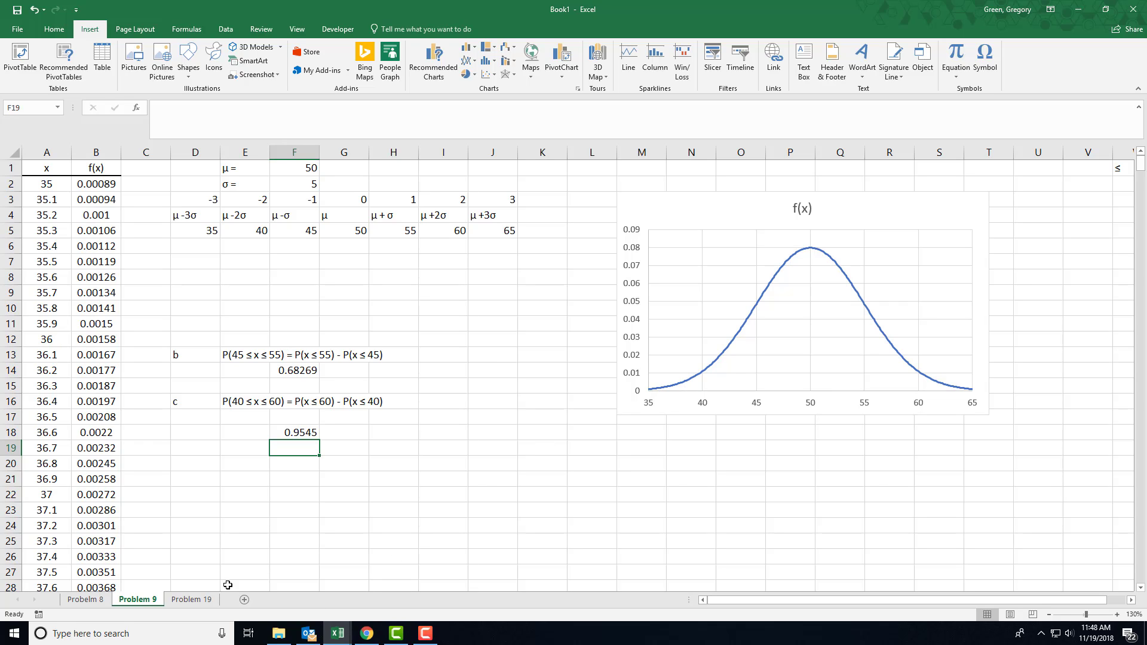
pyautogui.click(192, 599)
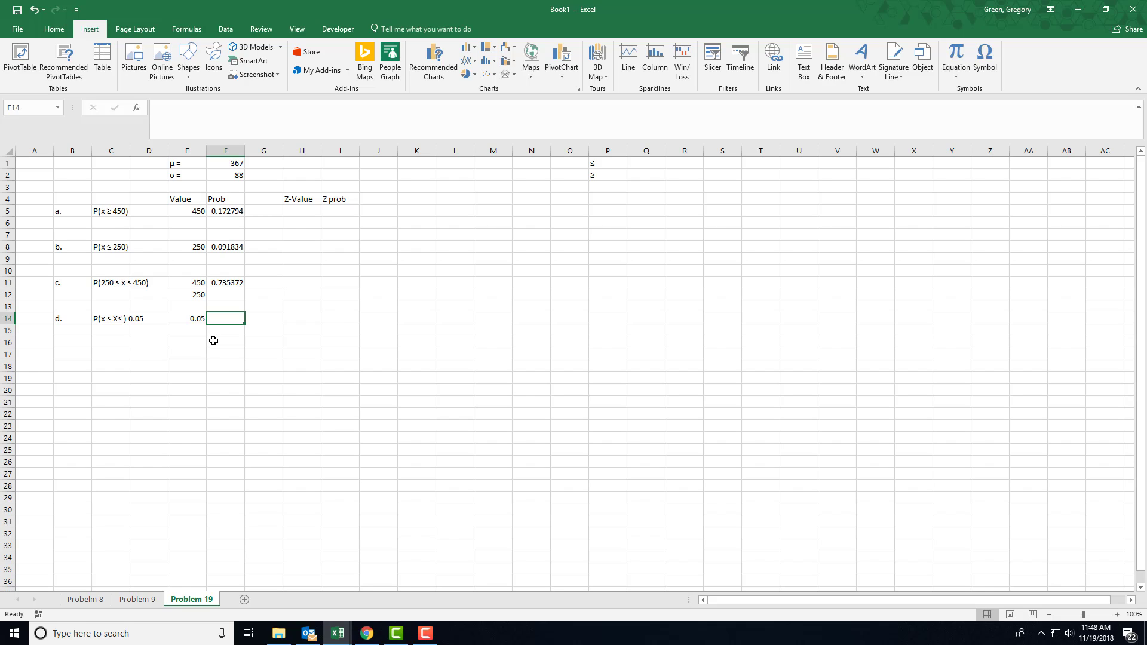
pyautogui.write('=no')
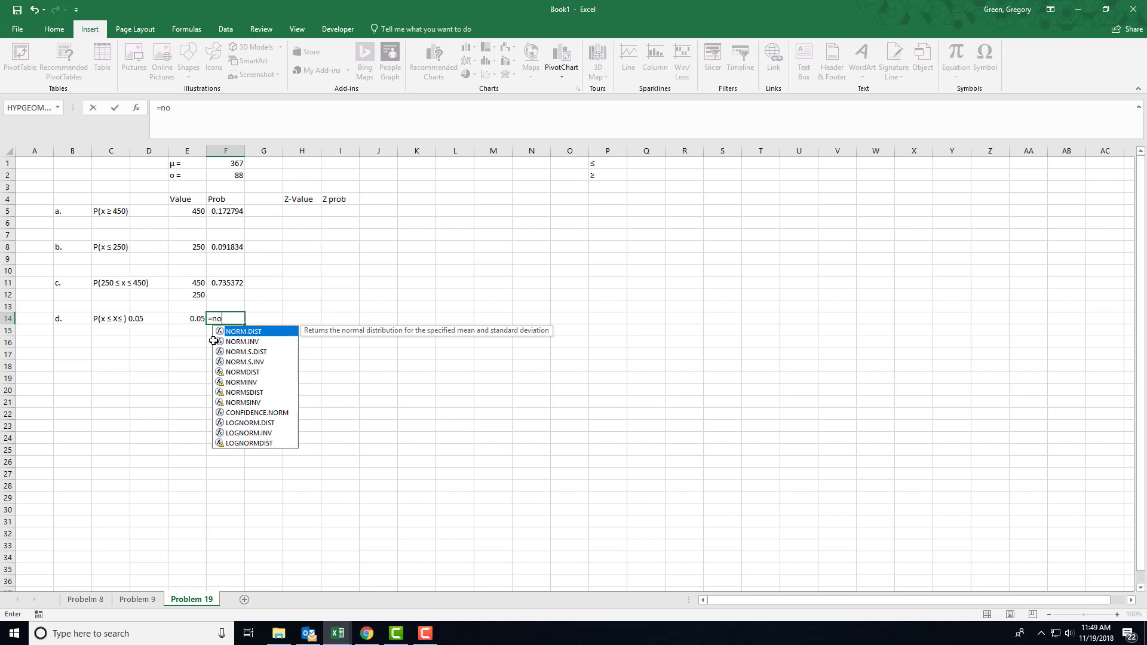
pyautogui.write('rm.in')
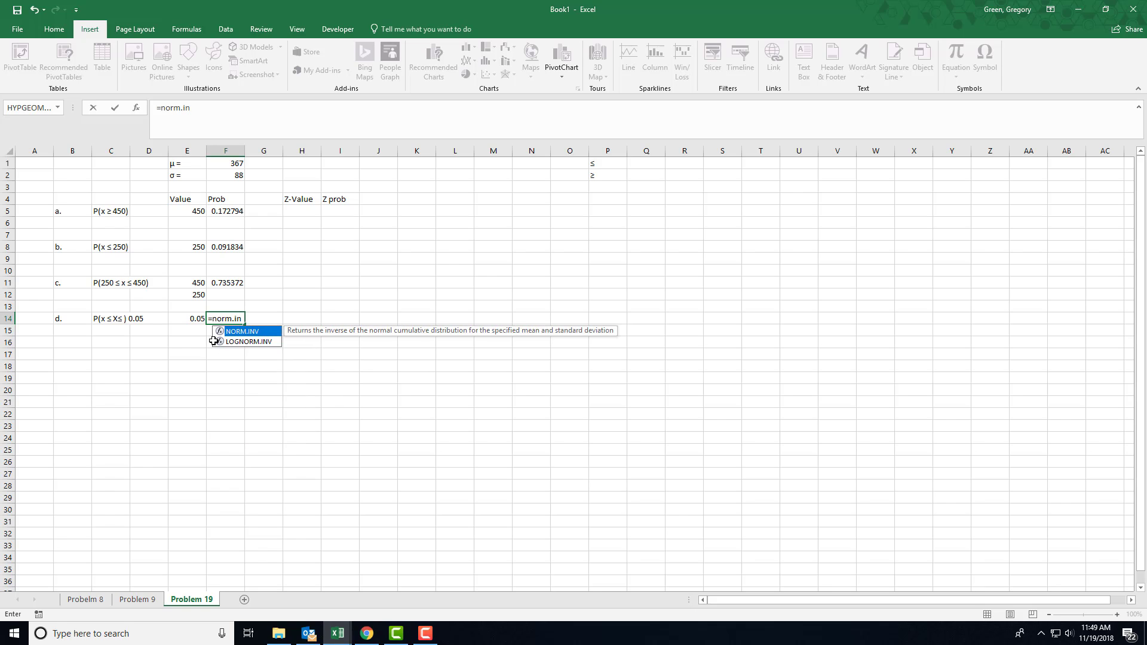
pyautogui.write('v(')
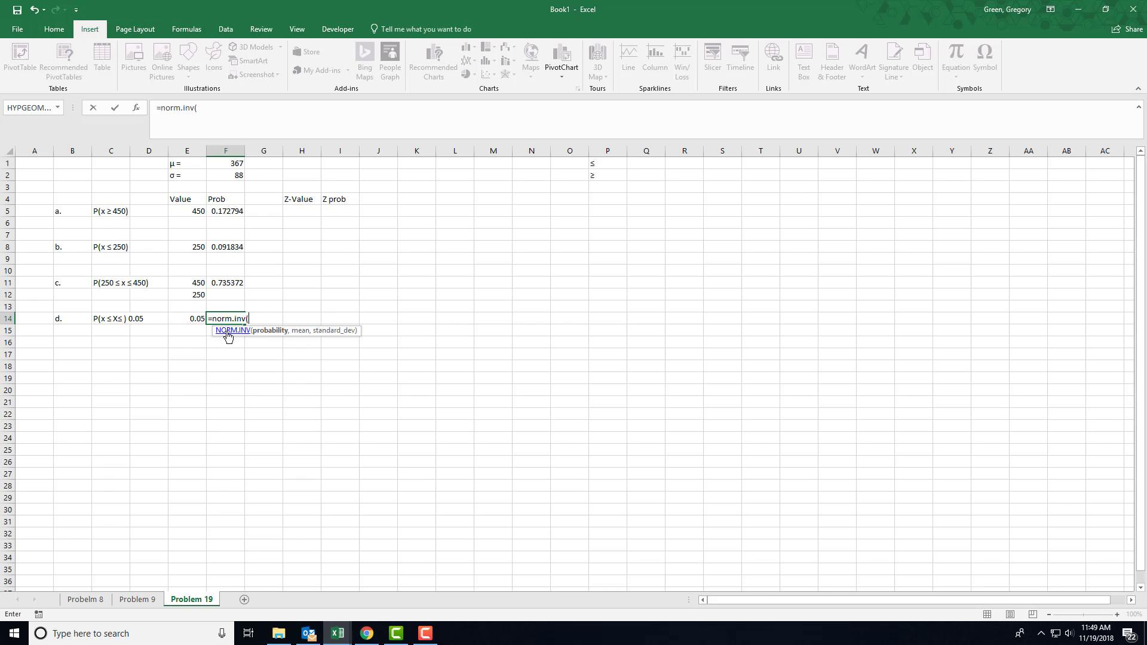
pyautogui.click(193, 319)
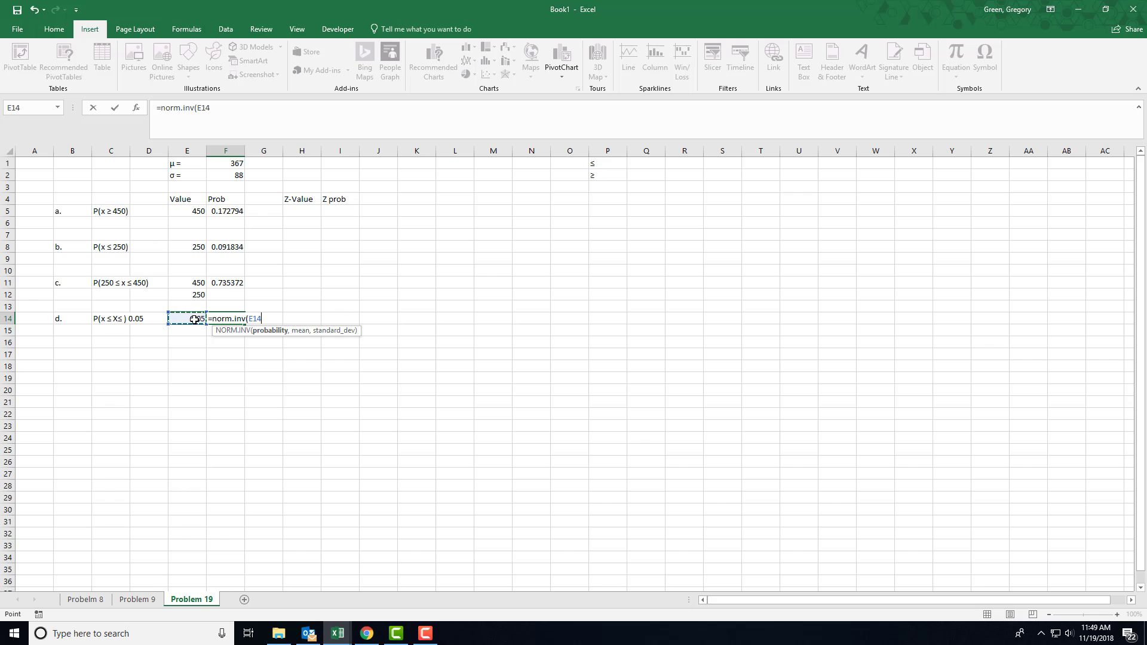
pyautogui.write(',')
pyautogui.click(216, 162)
pyautogui.write(',')
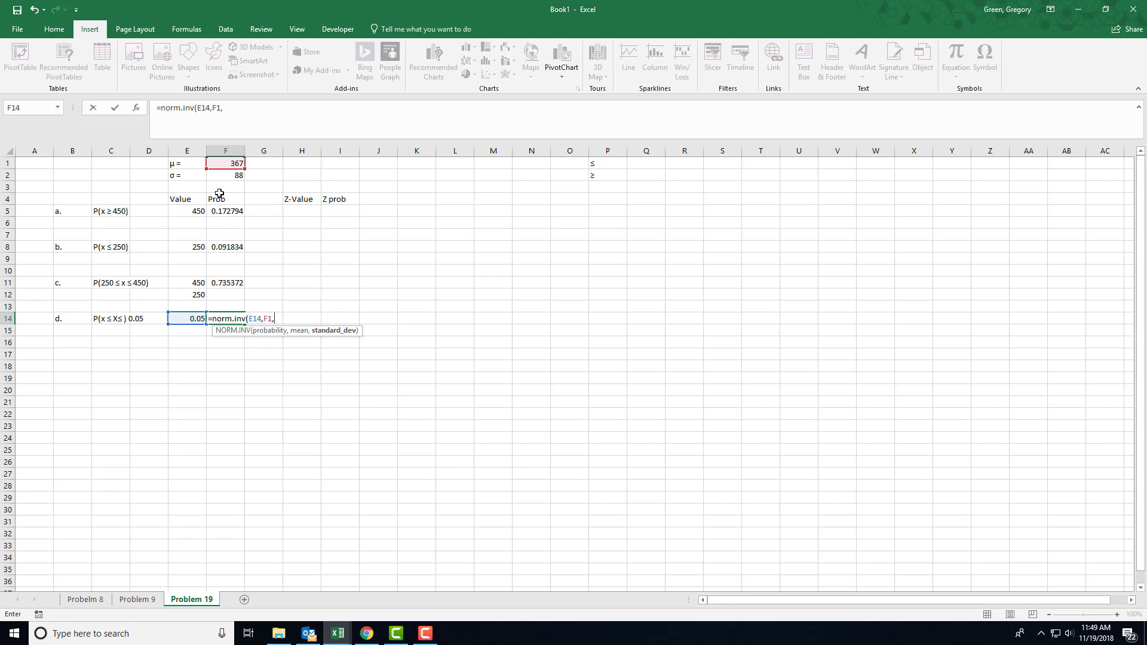
pyautogui.click(221, 177)
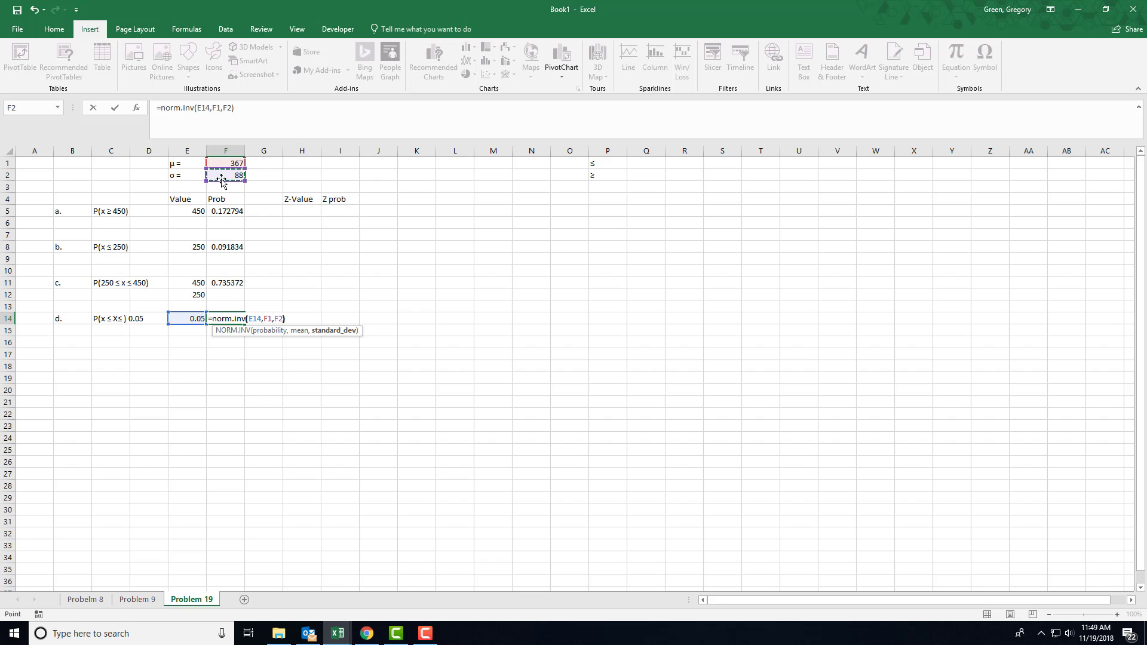
pyautogui.press('Return')
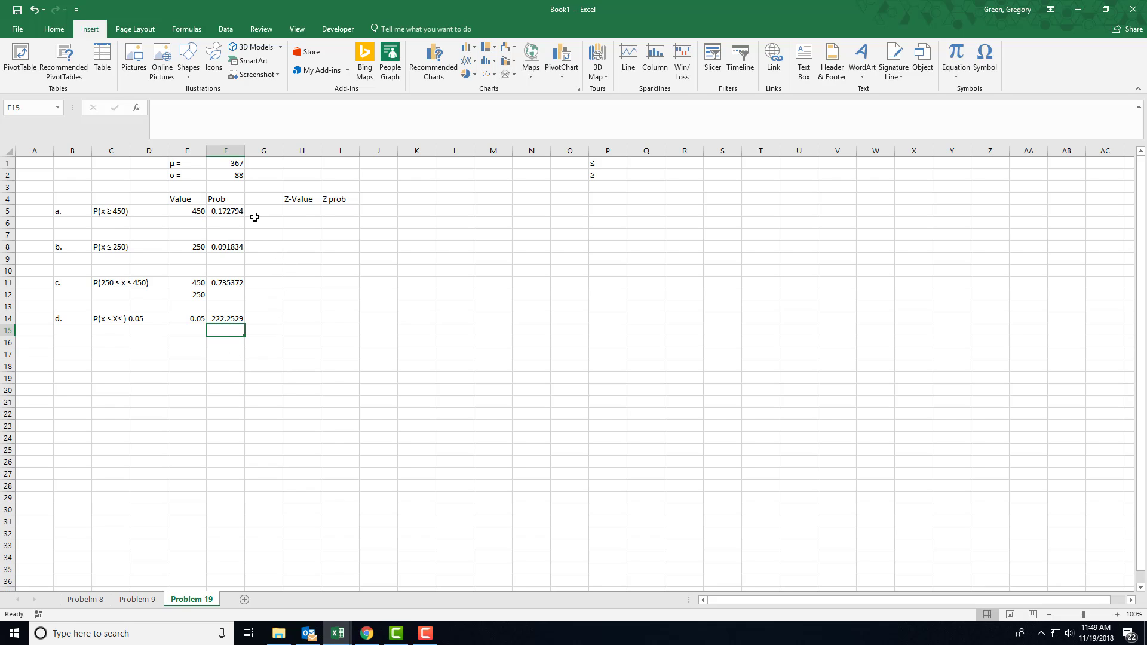
# Calculate the part a Z-Value in H5 with the formula =(E5-F1)/F2
pyautogui.click(302, 214)
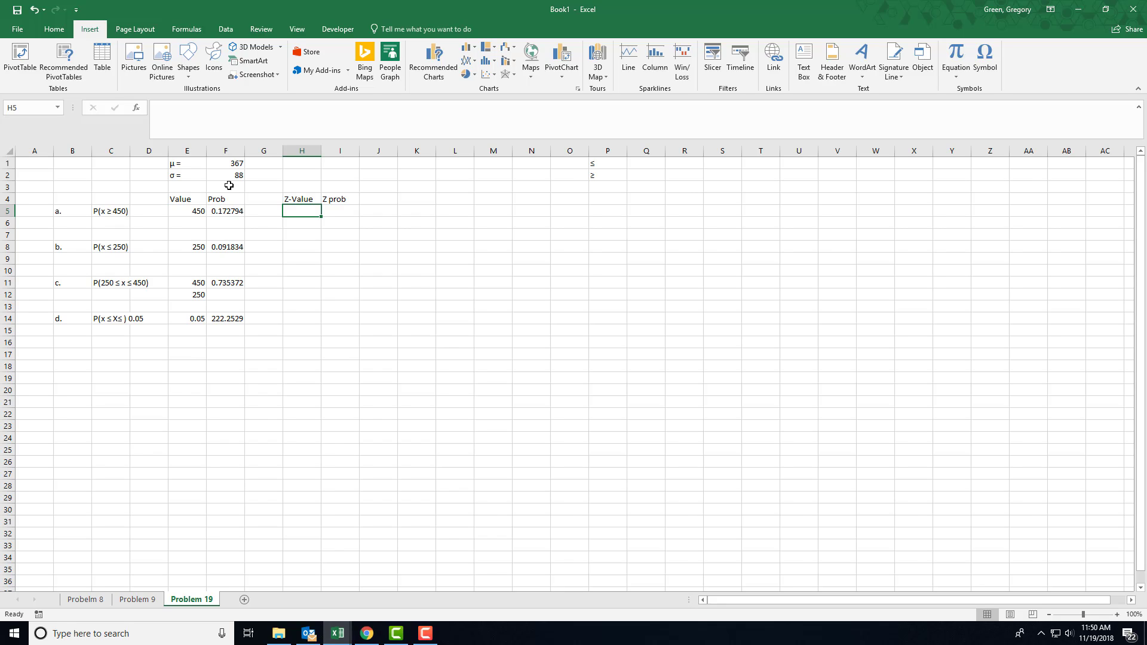
pyautogui.write('=(')
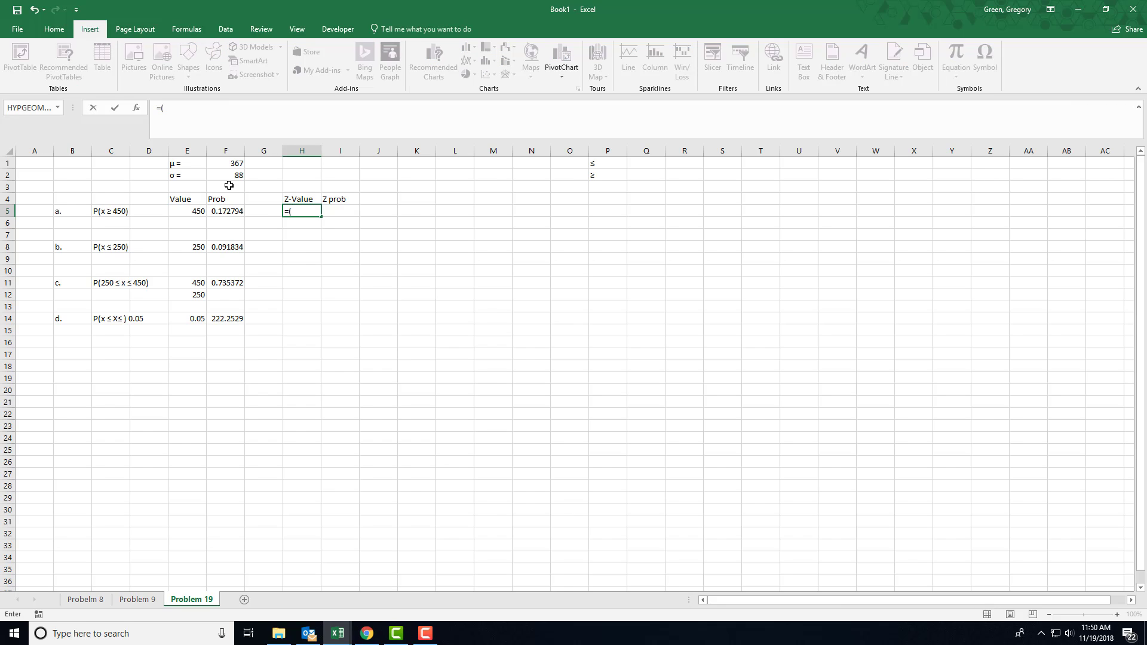
pyautogui.click(187, 212)
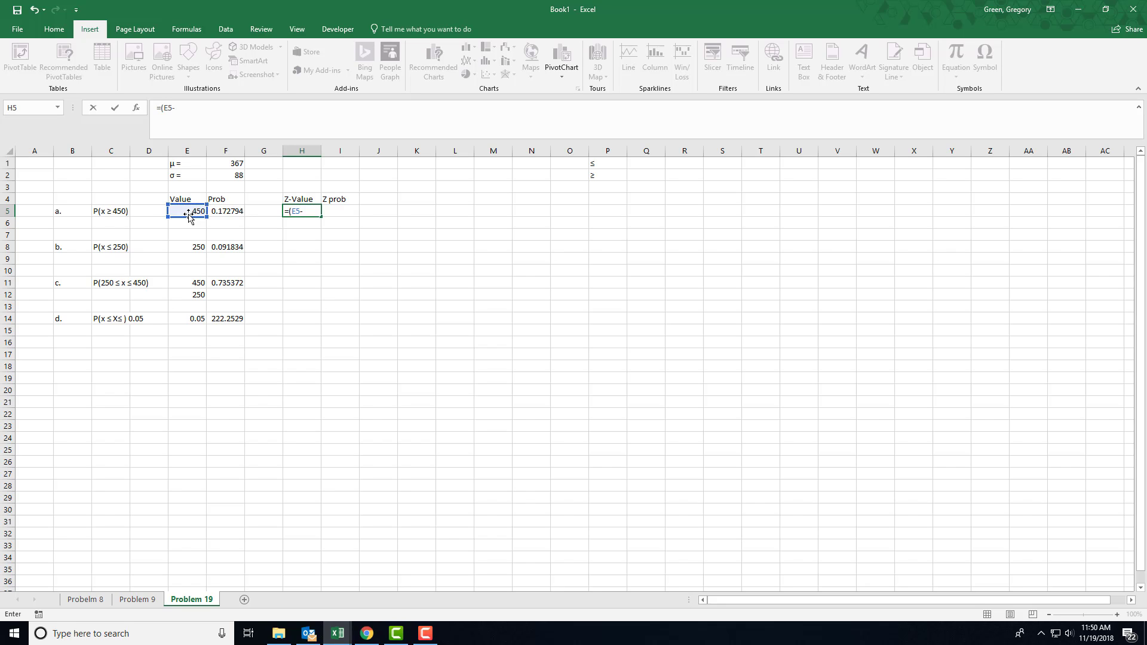
pyautogui.write('-')
pyautogui.click(219, 165)
pyautogui.write(')/')
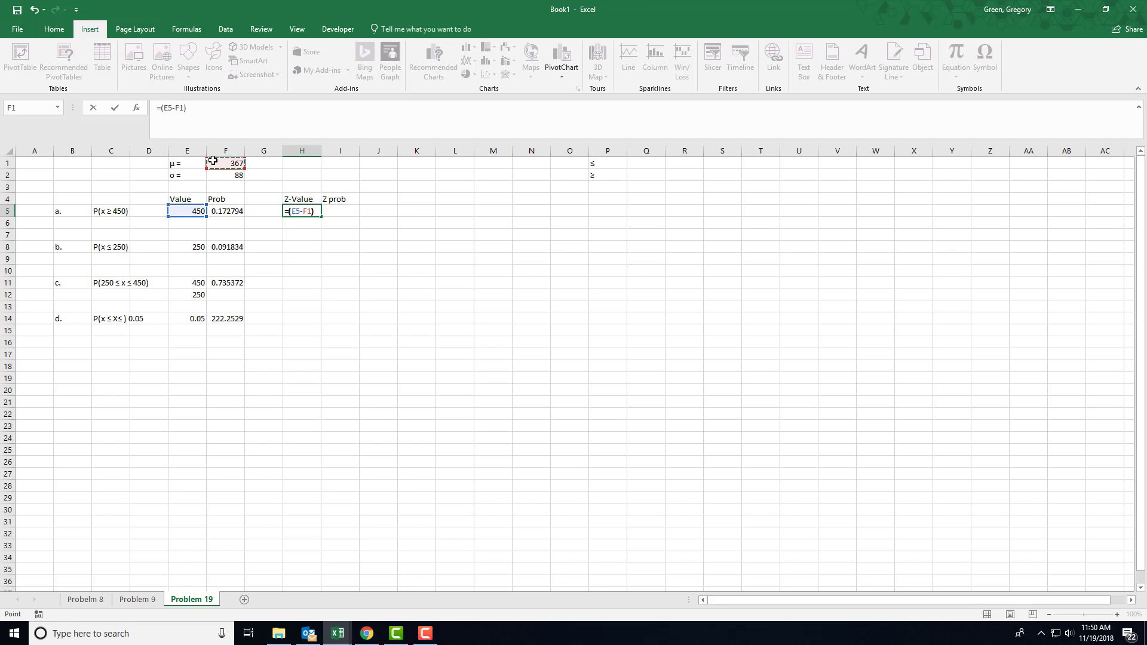
pyautogui.click(225, 176)
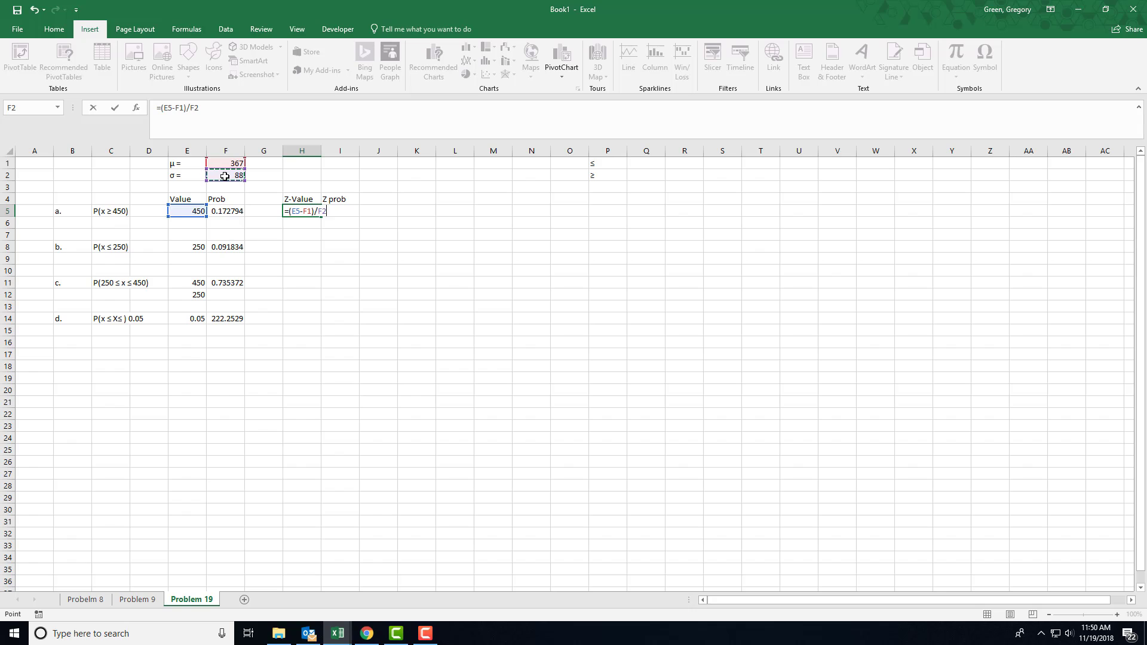
pyautogui.press('Return')
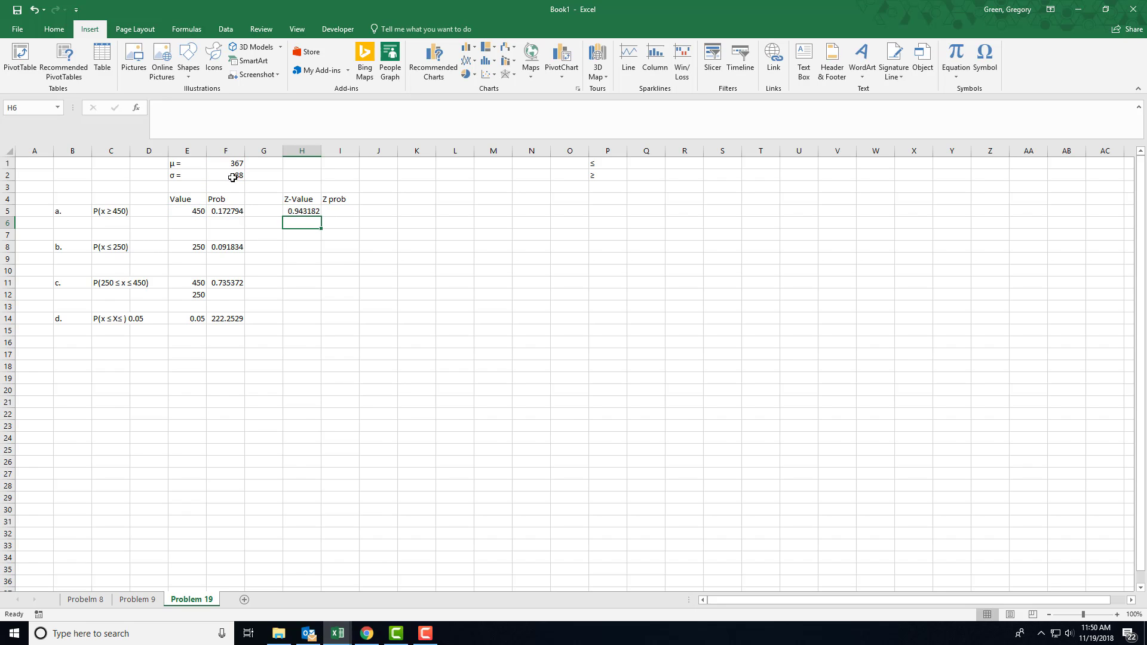
# Write the formula =NORM.S.DIST(H5,TRUE) in the part a Z prob cell I5
pyautogui.click(304, 212)
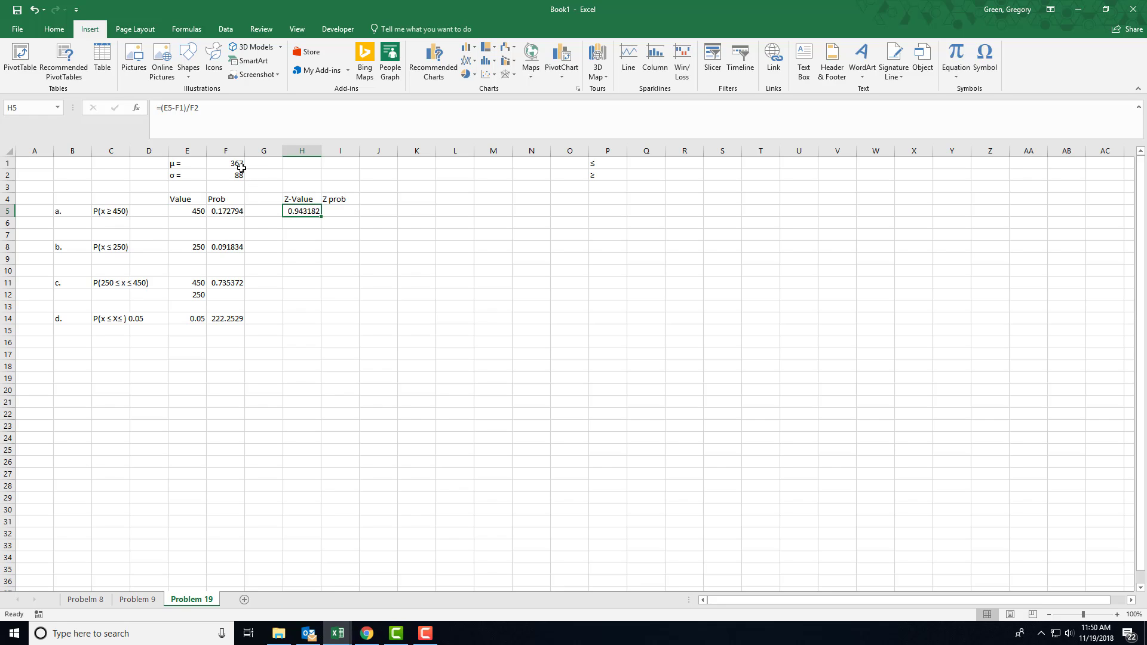
pyautogui.click(338, 214)
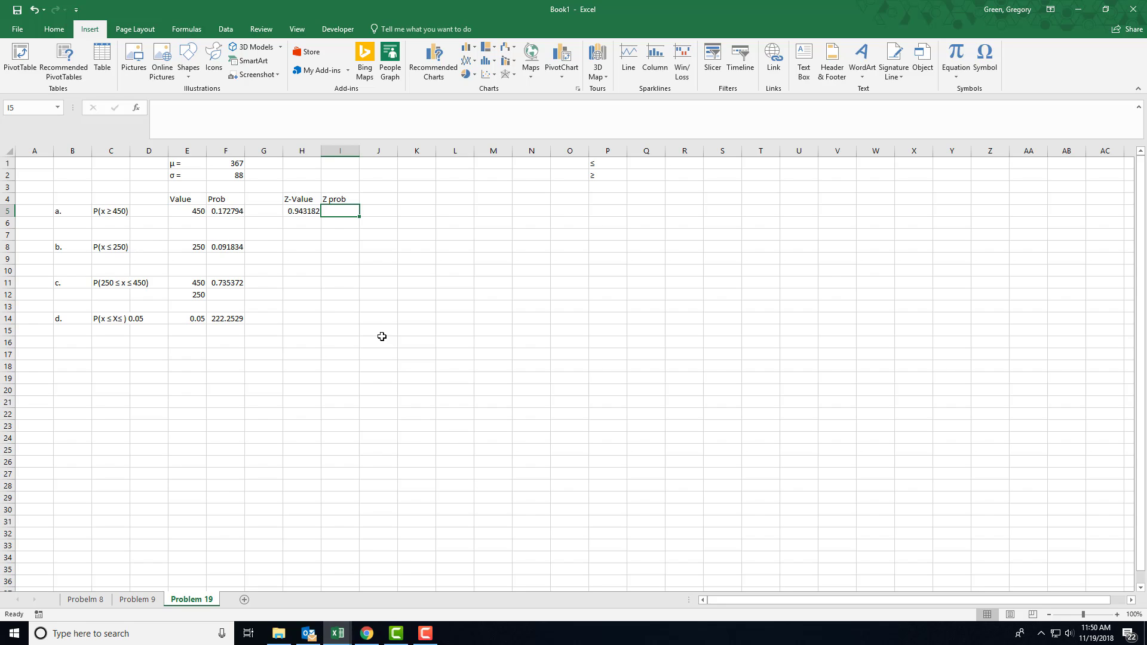
pyautogui.write('=no')
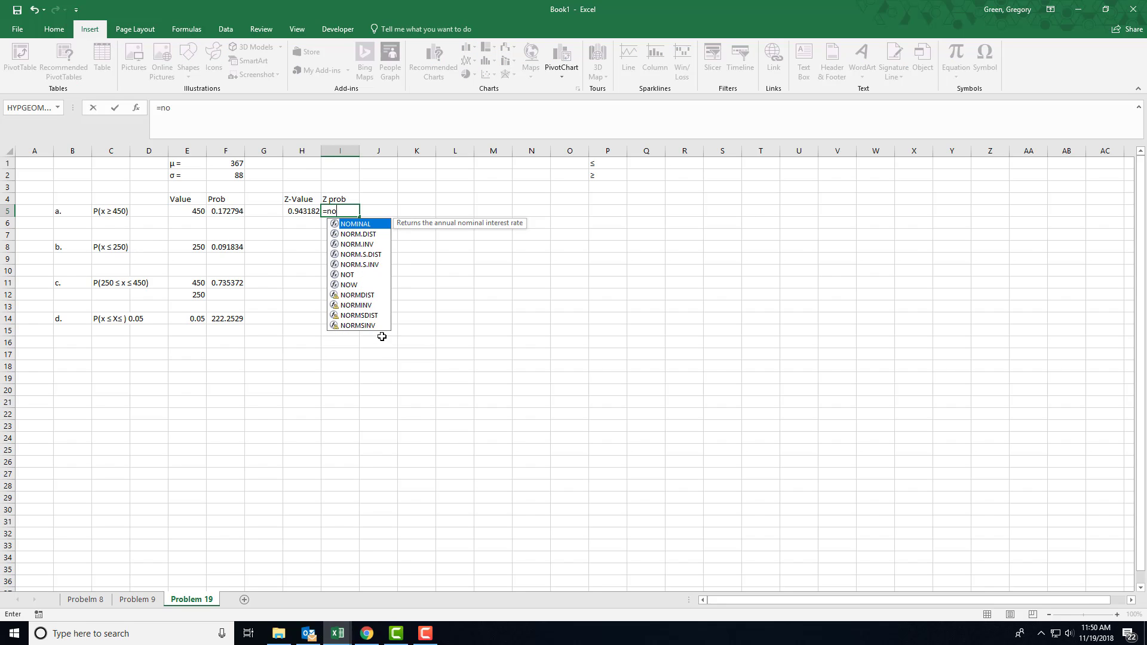
pyautogui.write('rm.')
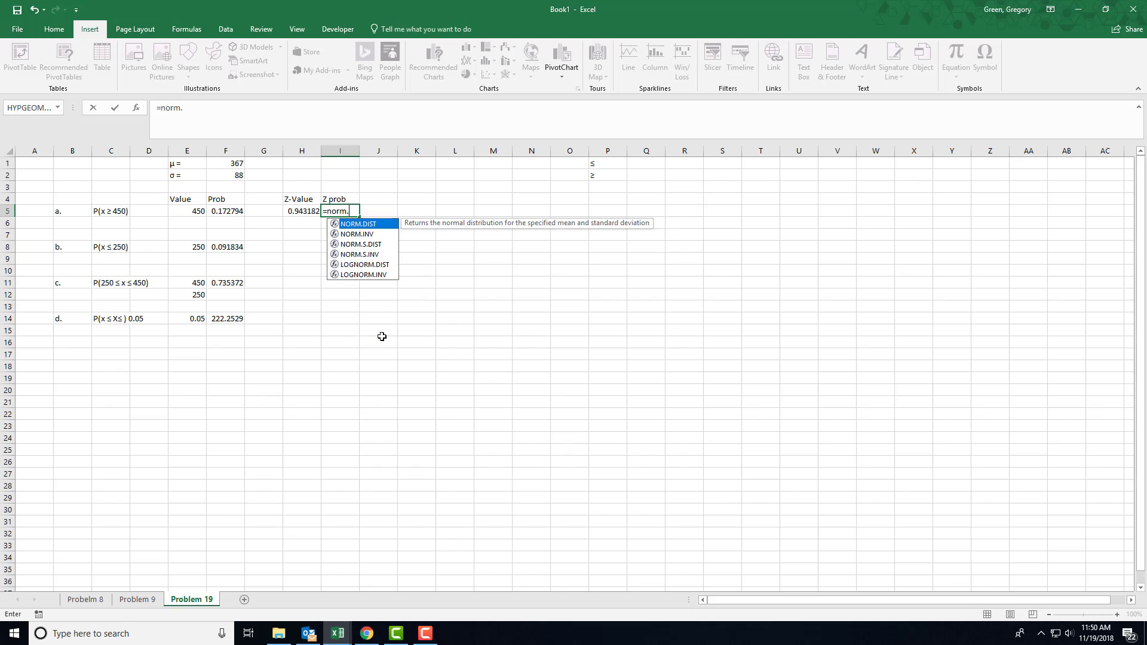
pyautogui.write('s.dist(')
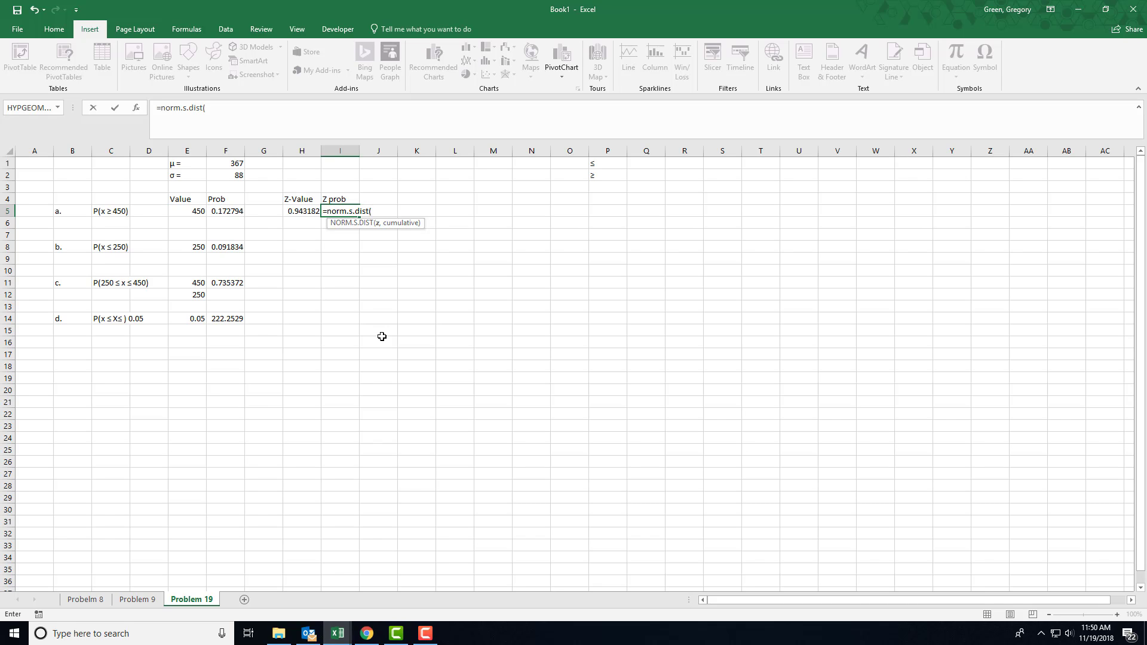
pyautogui.click(299, 212)
pyautogui.click(299, 212)
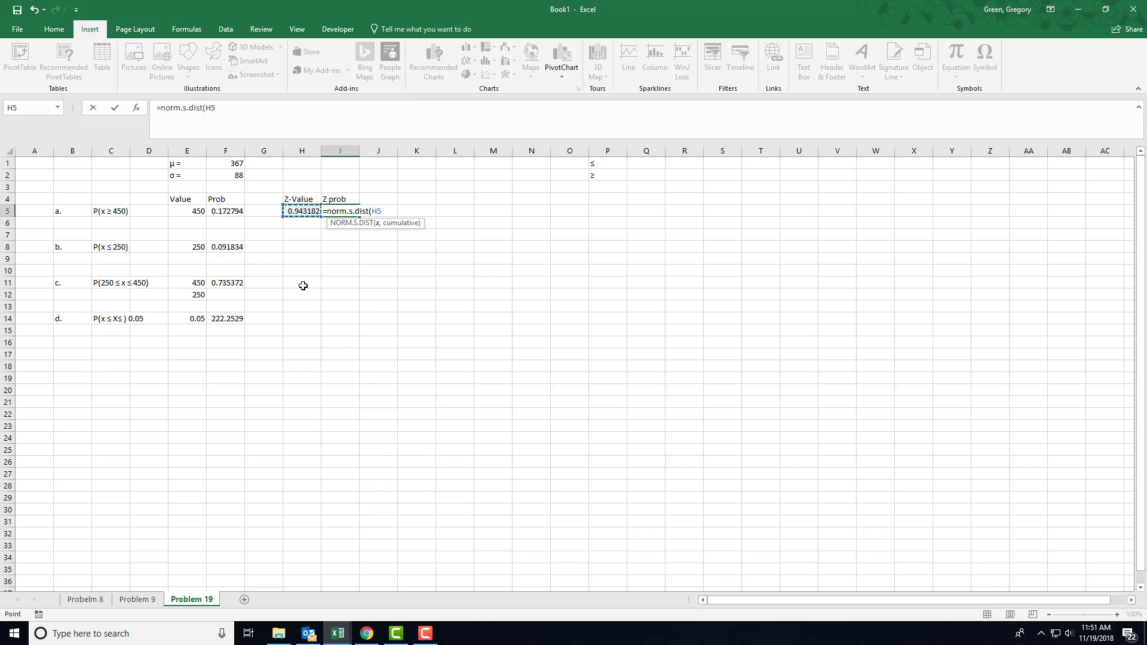
pyautogui.write(',T')
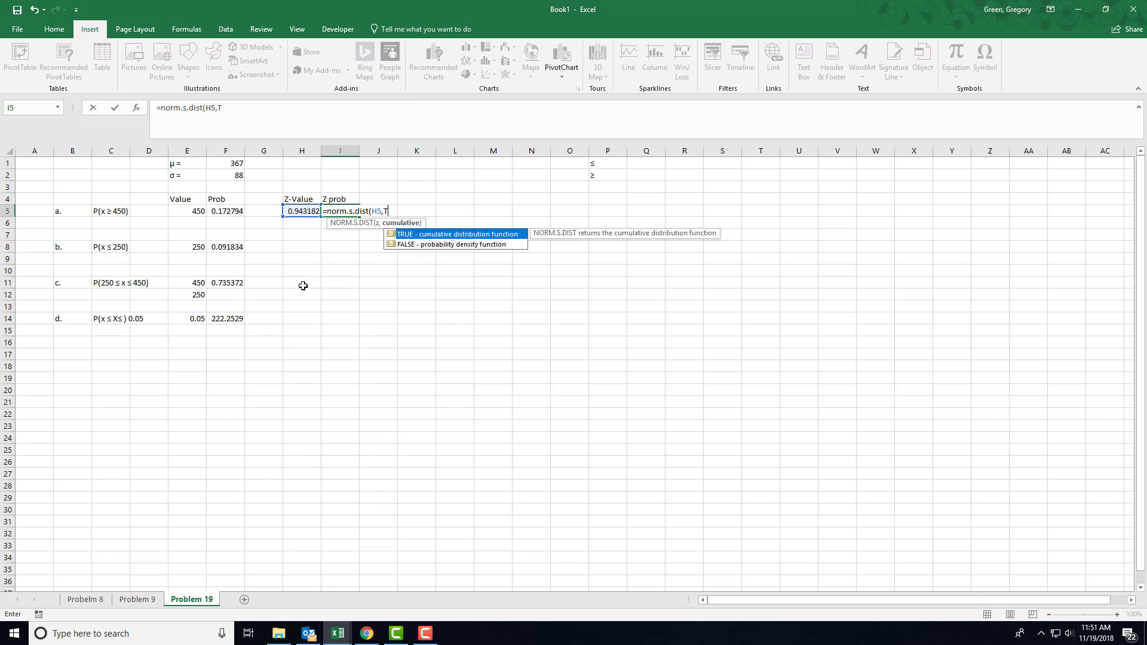
pyautogui.write('RUE)')
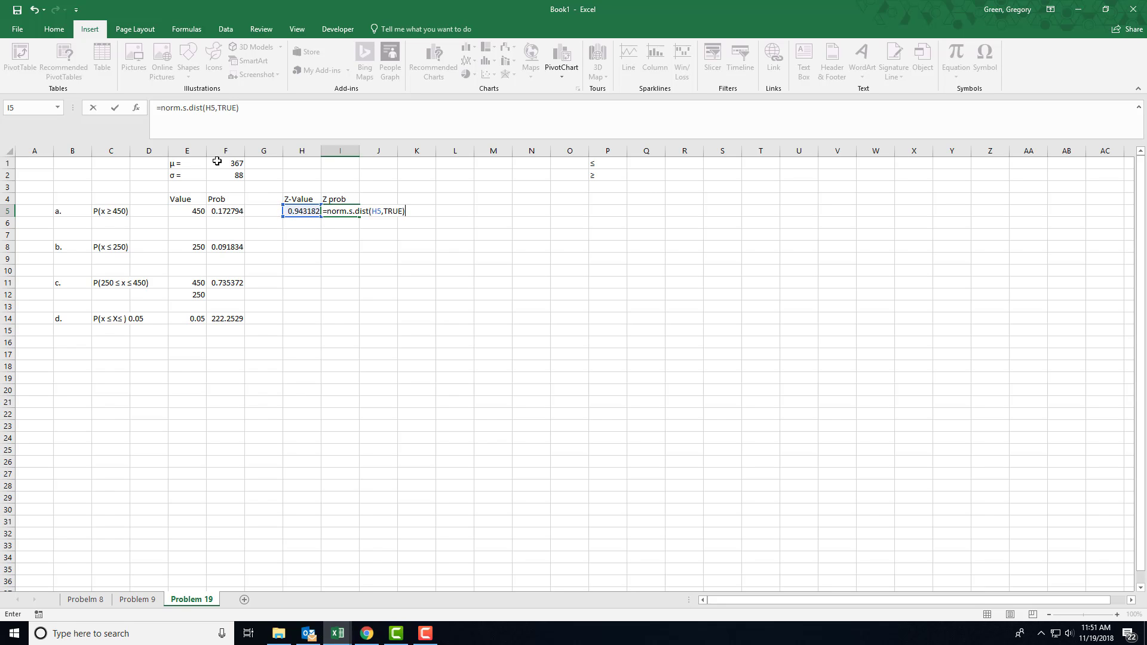
# Make the I5 formula subtract NORM.S.DIST from 1, and select F5 and I5 together to compare the probabilities
pyautogui.click(164, 110)
pyautogui.write('1-')
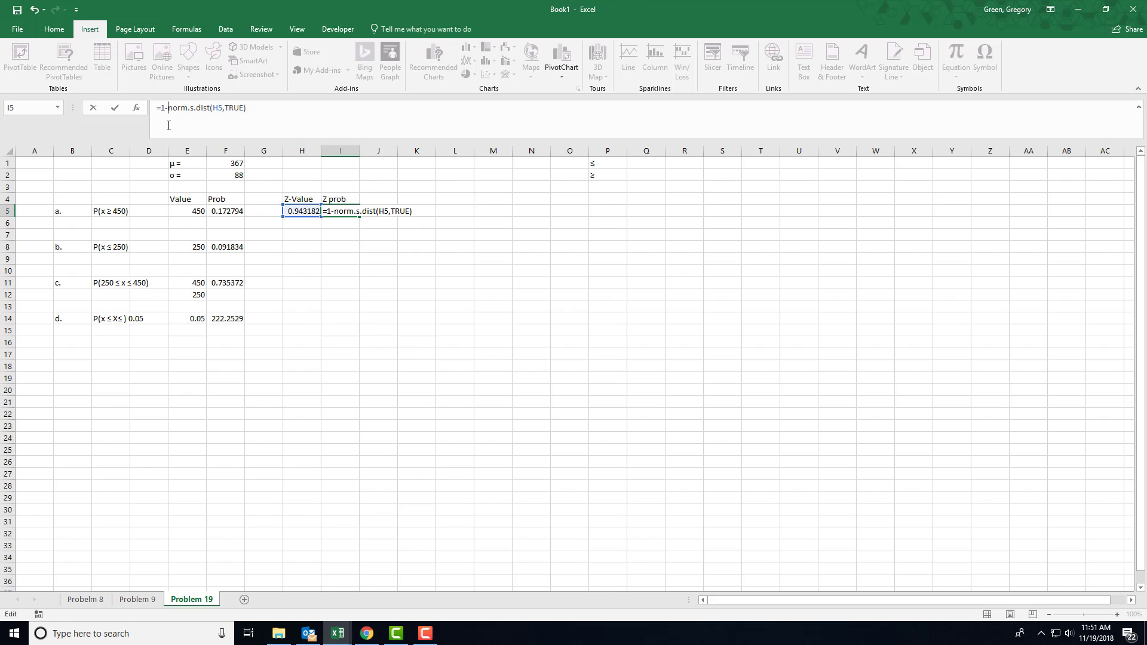
pyautogui.press('Return')
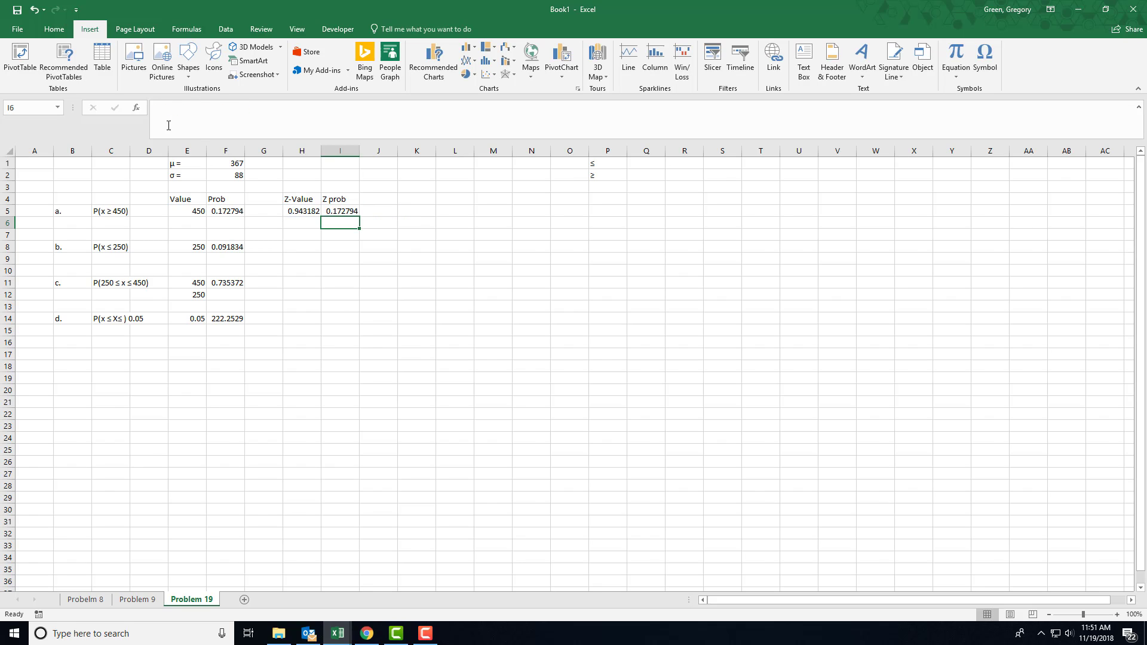
pyautogui.click(236, 212)
pyautogui.keyDown('ctrl'); pyautogui.click(343, 212); pyautogui.keyUp('ctrl')
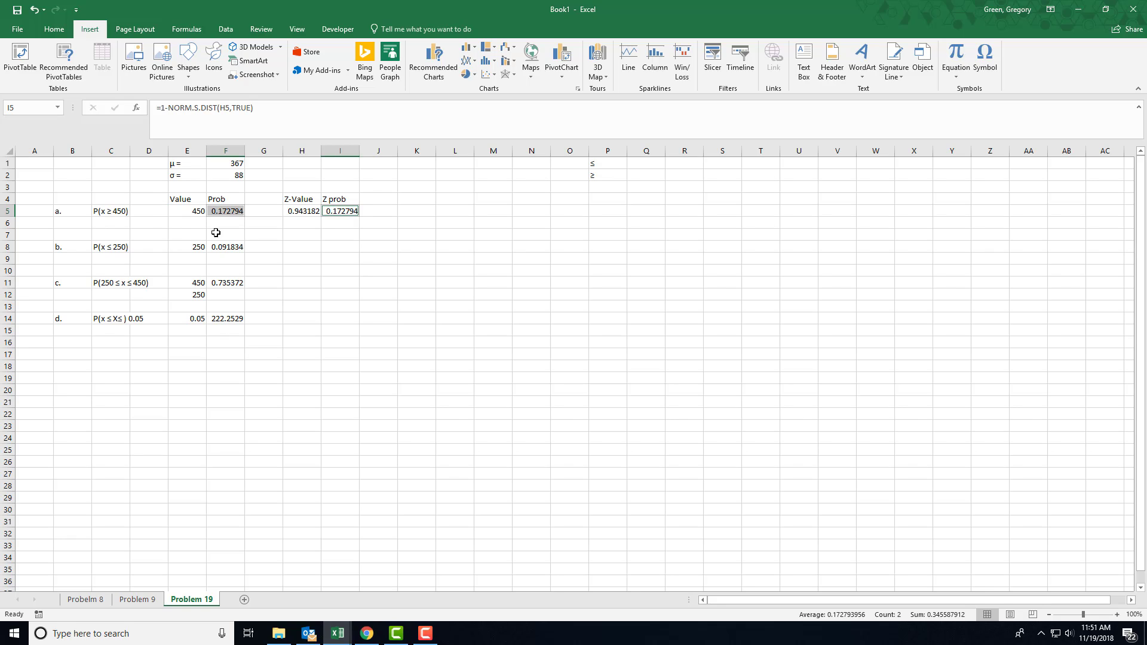
# Calculate the part b Z-Value in H8 with the formula =(E8-F1)/F2
pyautogui.click(298, 248)
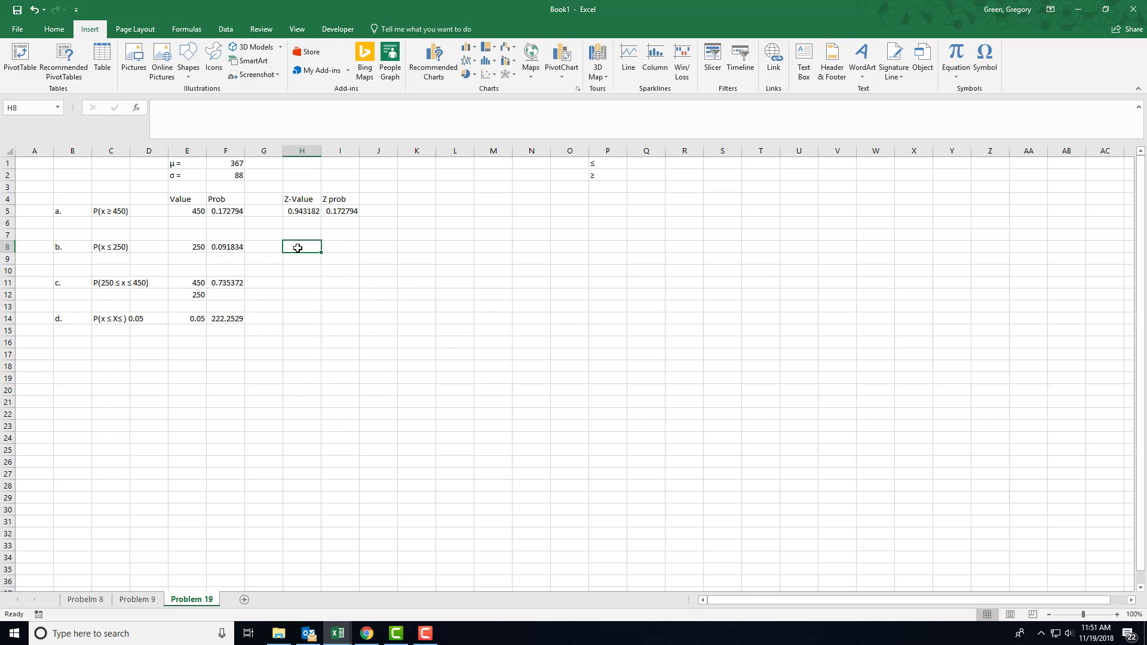
pyautogui.write('=(')
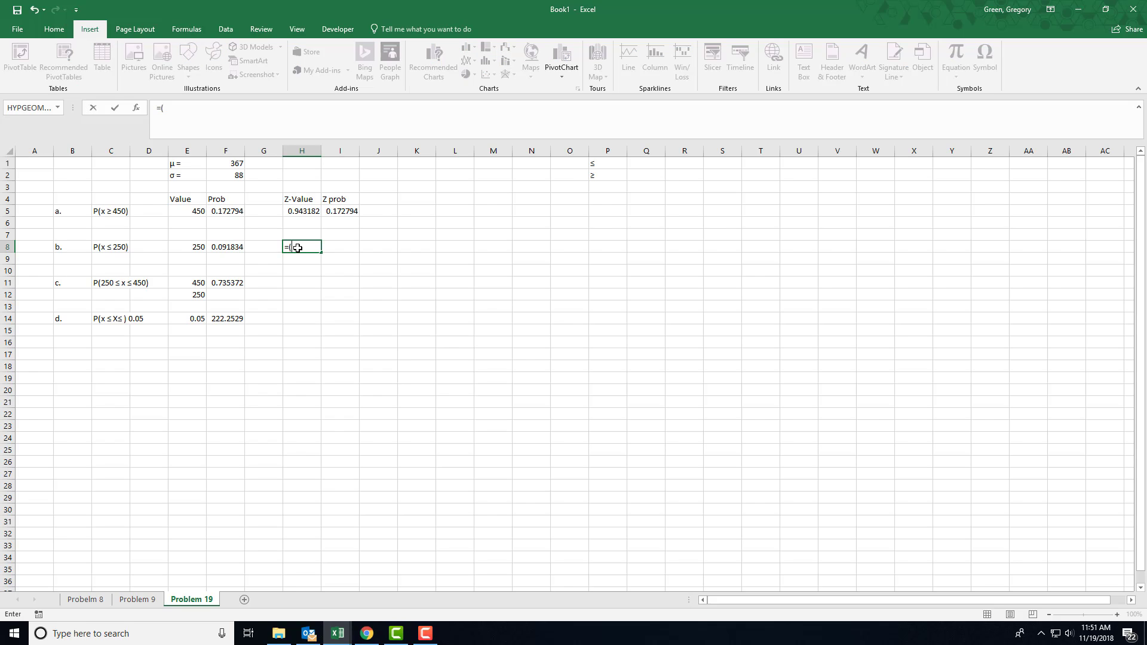
pyautogui.click(198, 246)
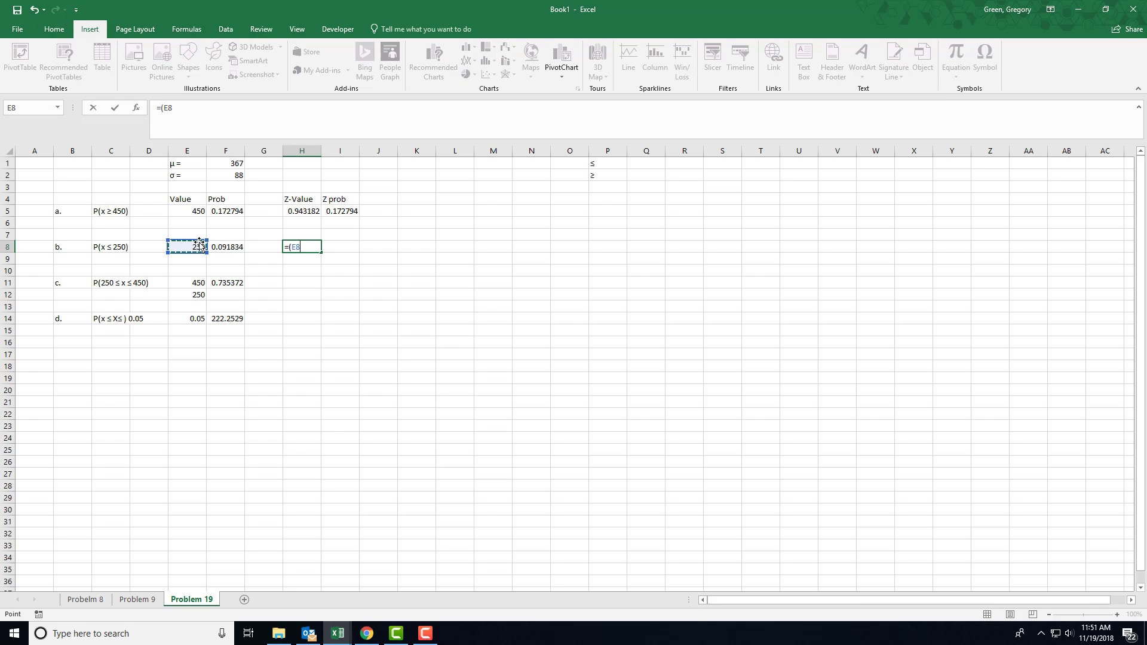
pyautogui.write('-')
pyautogui.click(232, 164)
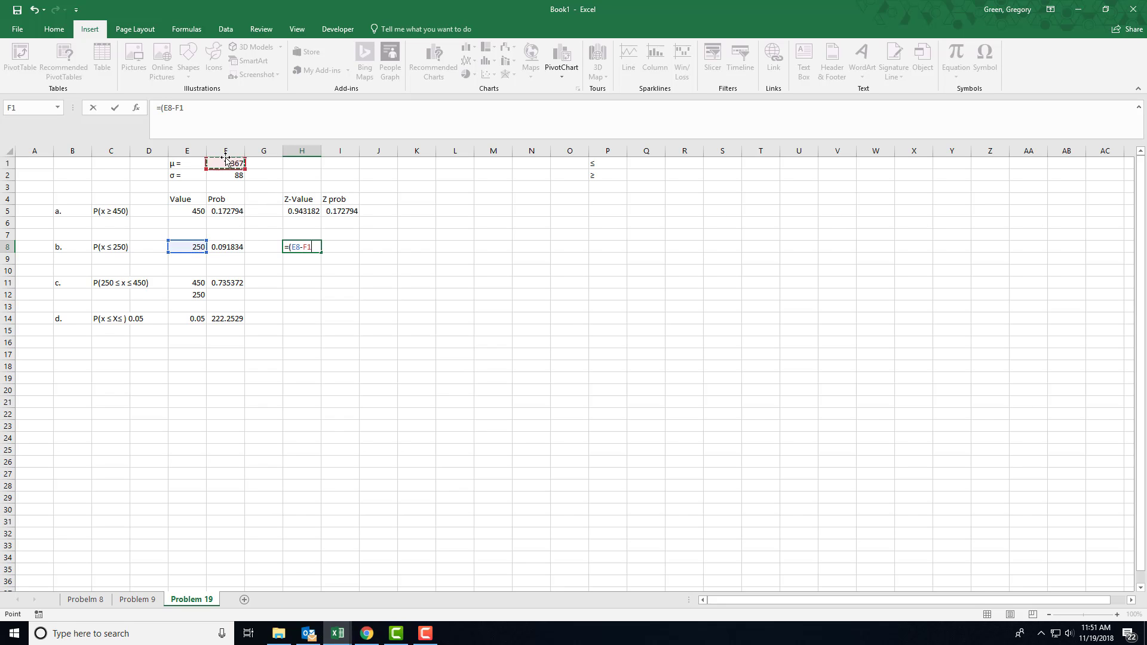
pyautogui.write(')/')
pyautogui.click(221, 174)
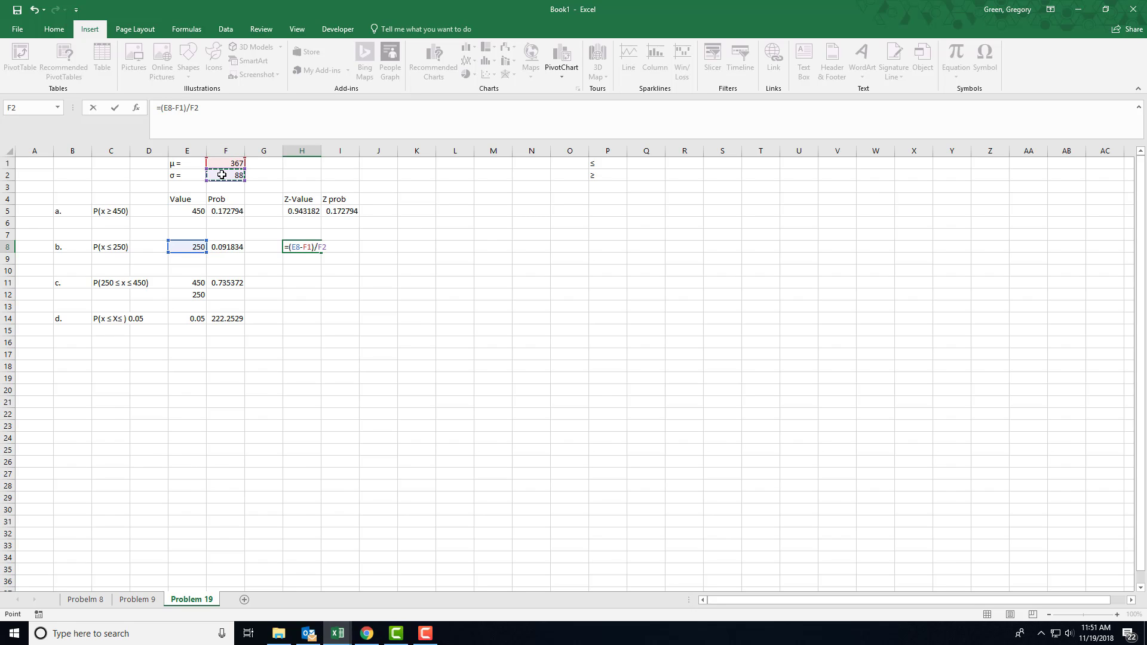
pyautogui.press('Return')
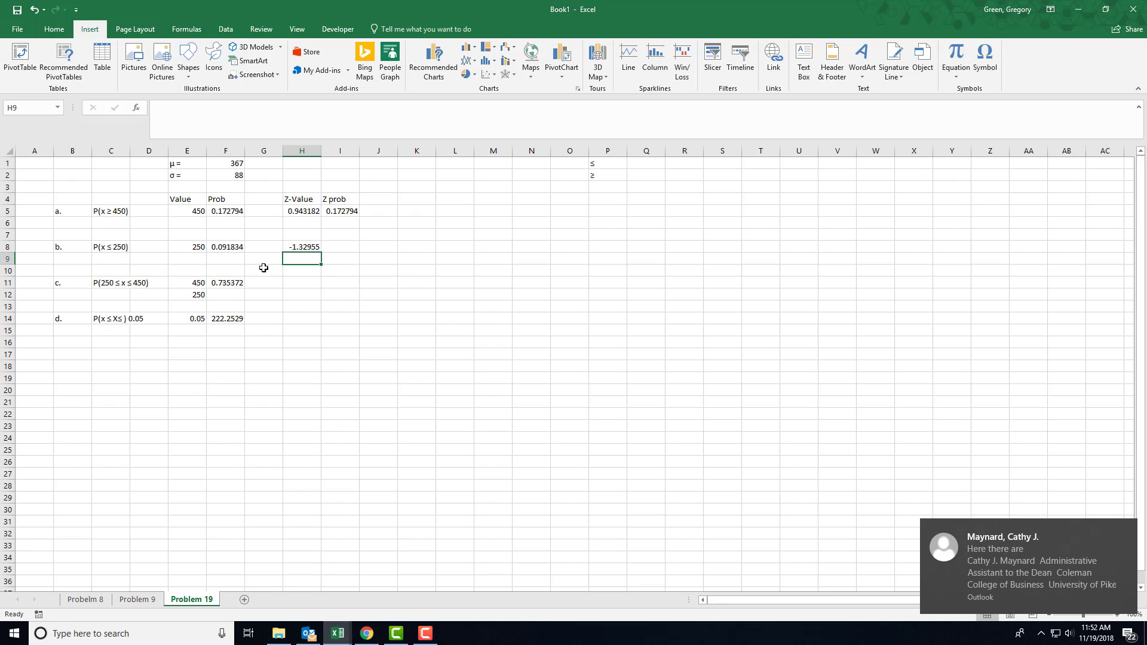
# Calculate the part b Z prob in I8 with =NORM.S.DIST(H8,TRUE), and select F8 and I8 together to compare the probabilities
pyautogui.click(330, 248)
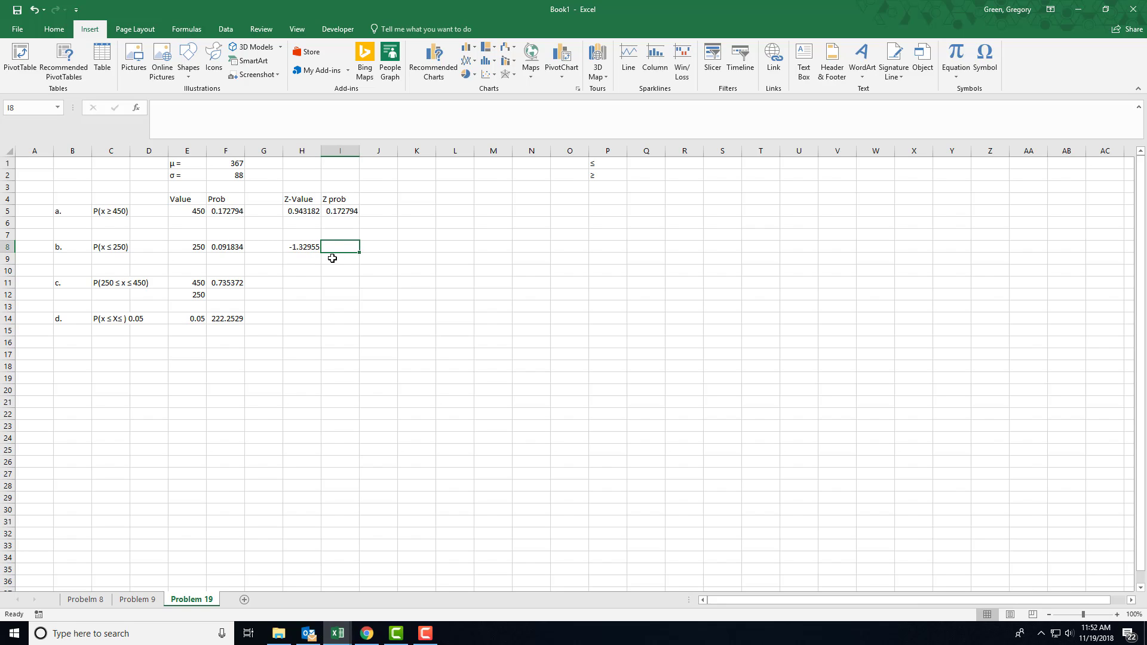
pyautogui.write('=no')
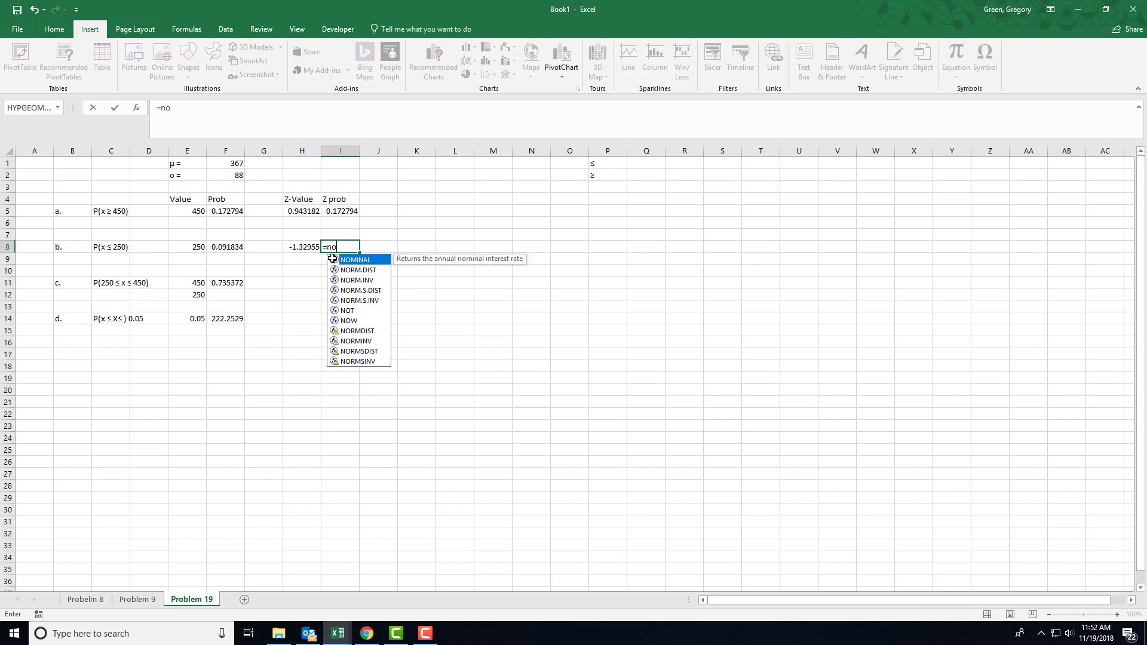
pyautogui.write('rm.s,di')
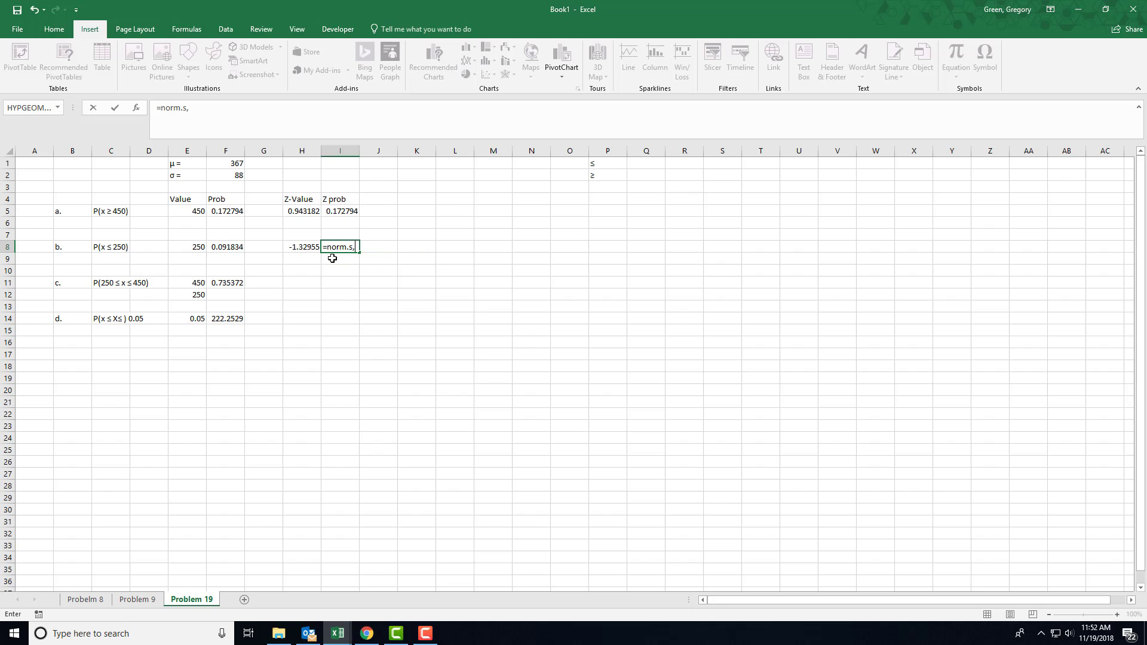
pyautogui.press('BackSpace')
pyautogui.press('BackSpace')
pyautogui.press('BackSpace')
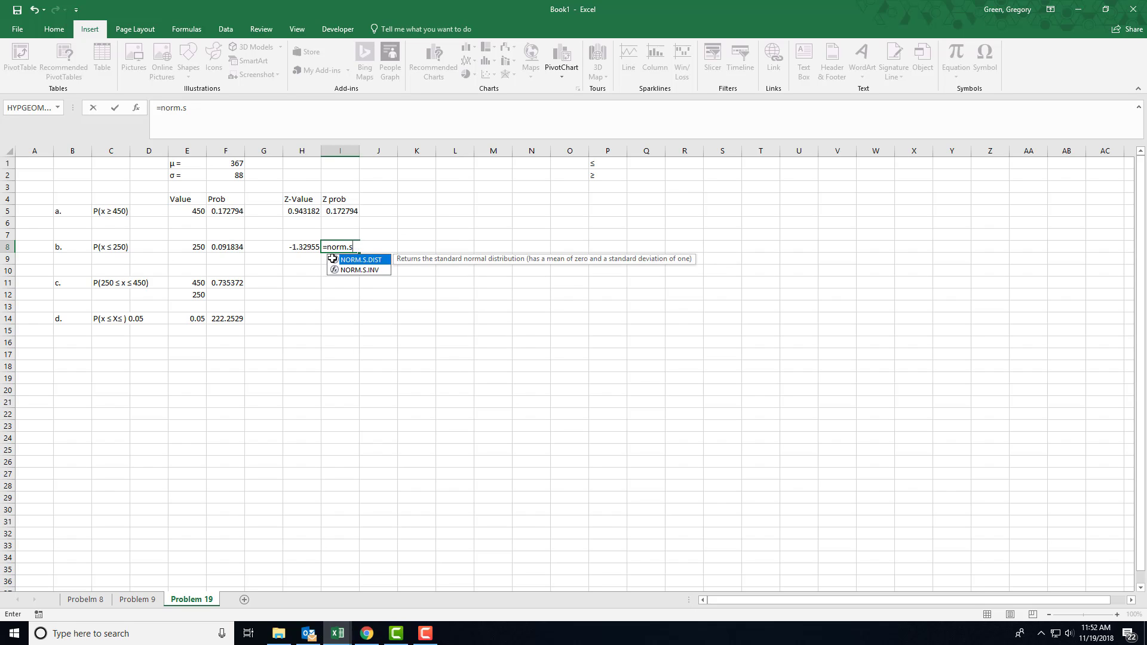
pyautogui.write('.dist(')
pyautogui.click(296, 247)
pyautogui.write(',TR')
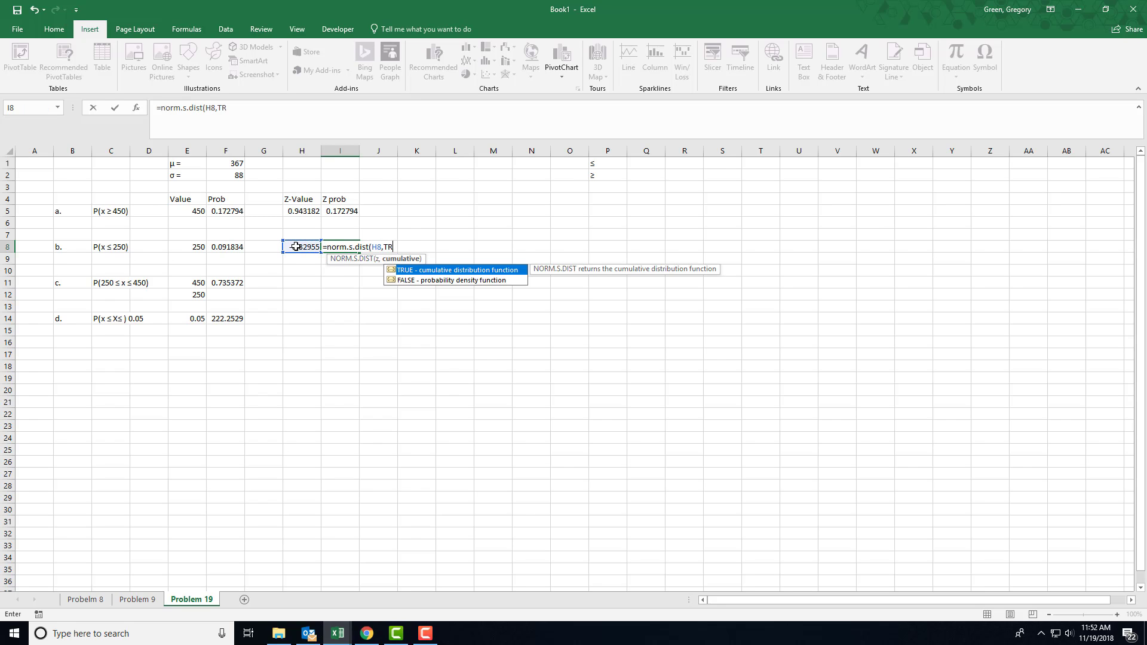
pyautogui.write('UE)')
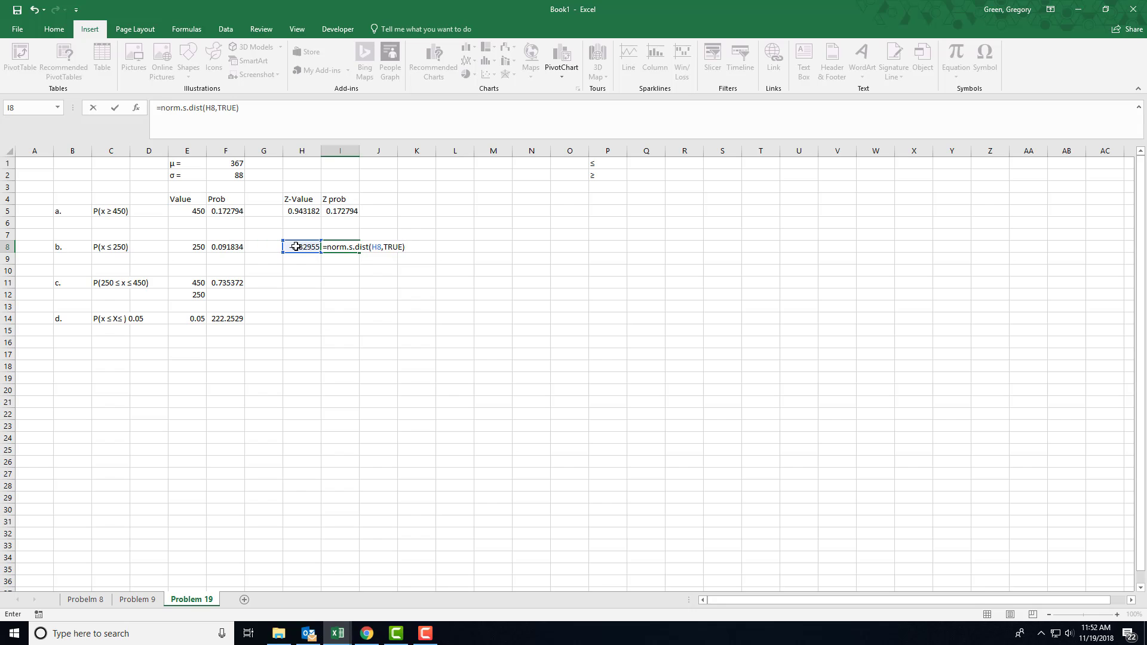
pyautogui.press('Return')
pyautogui.click(230, 248)
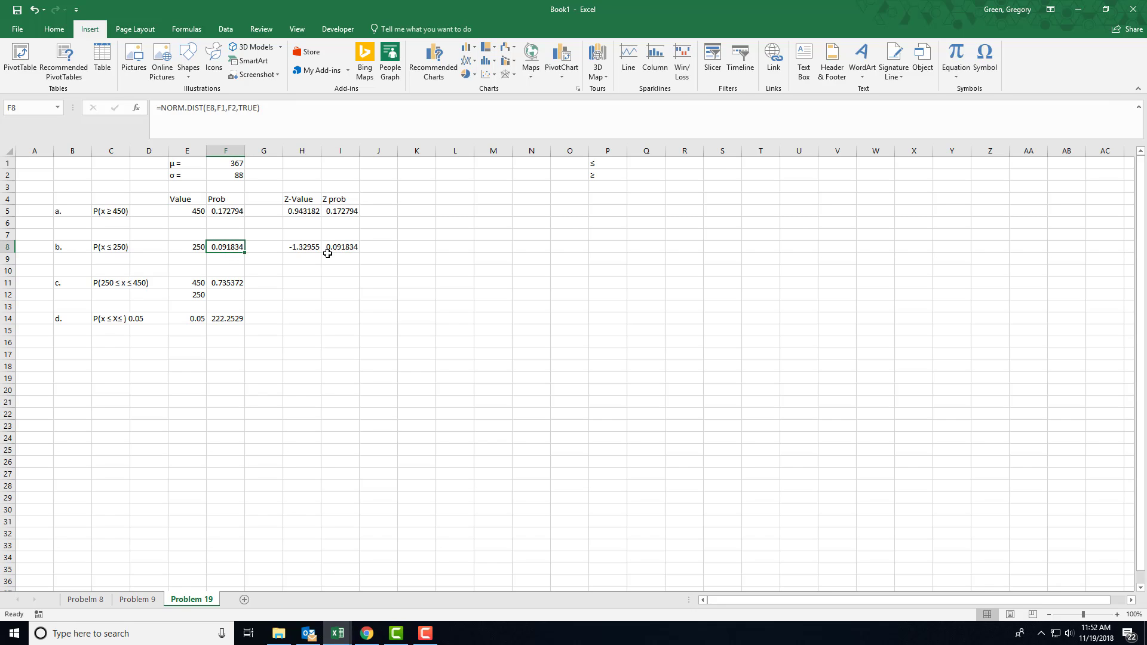
pyautogui.keyDown('ctrl'); pyautogui.click(340, 247); pyautogui.keyUp('ctrl')
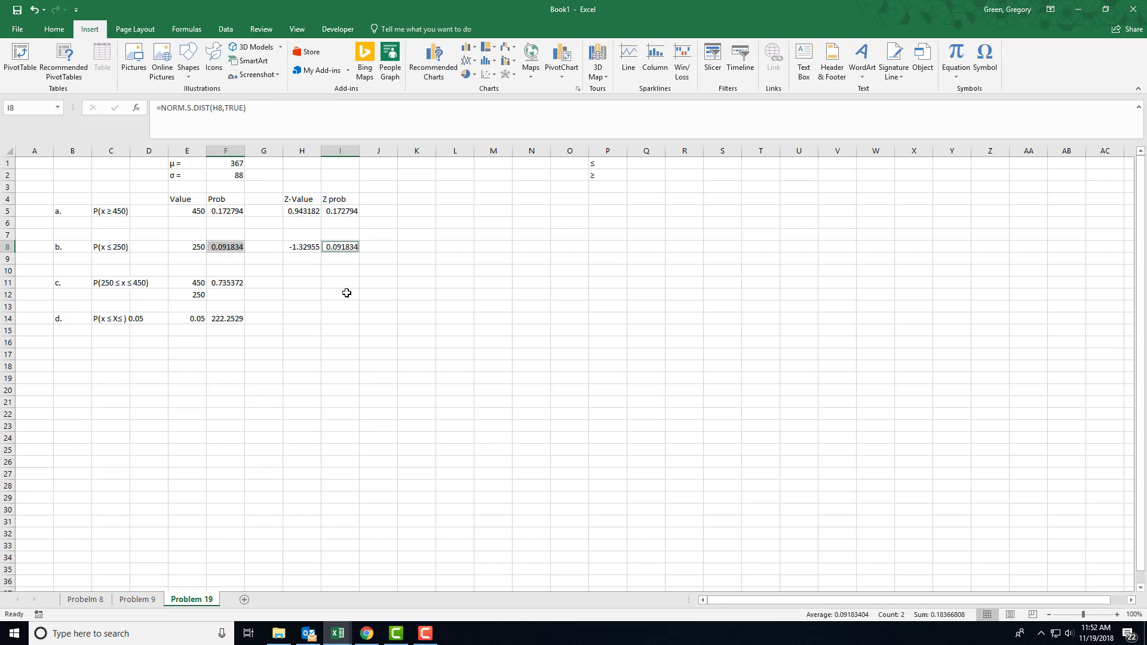
# Calculate the Z-Value for the part c upper bound in H11 with the formula =(E11-F1)/F2
pyautogui.click(294, 285)
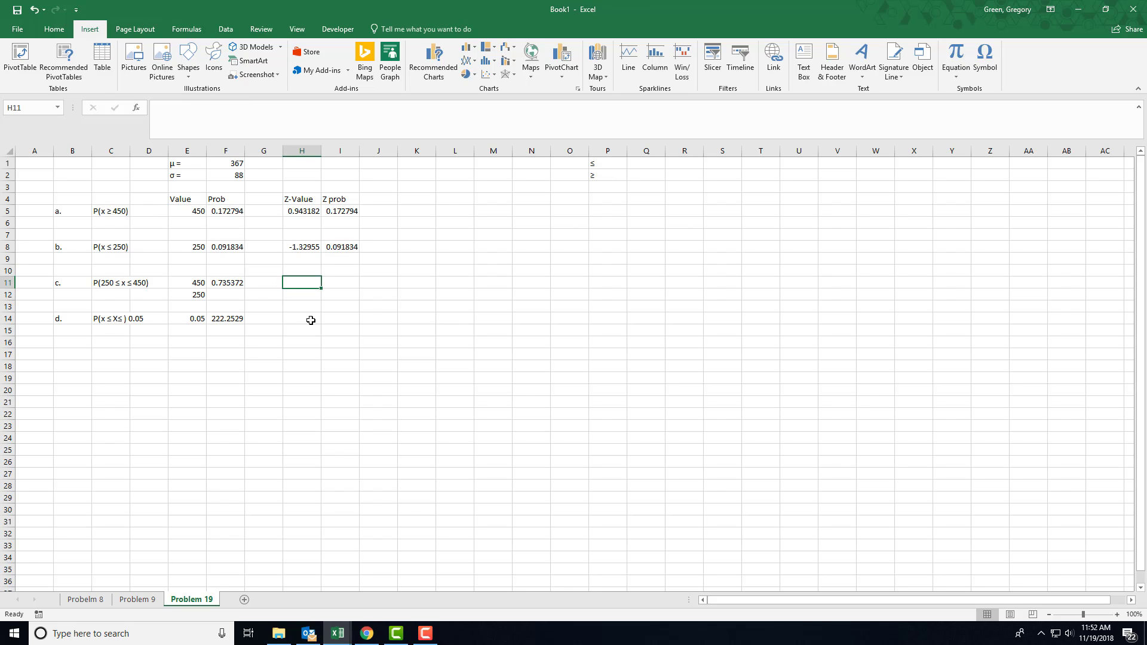
pyautogui.write('=(')
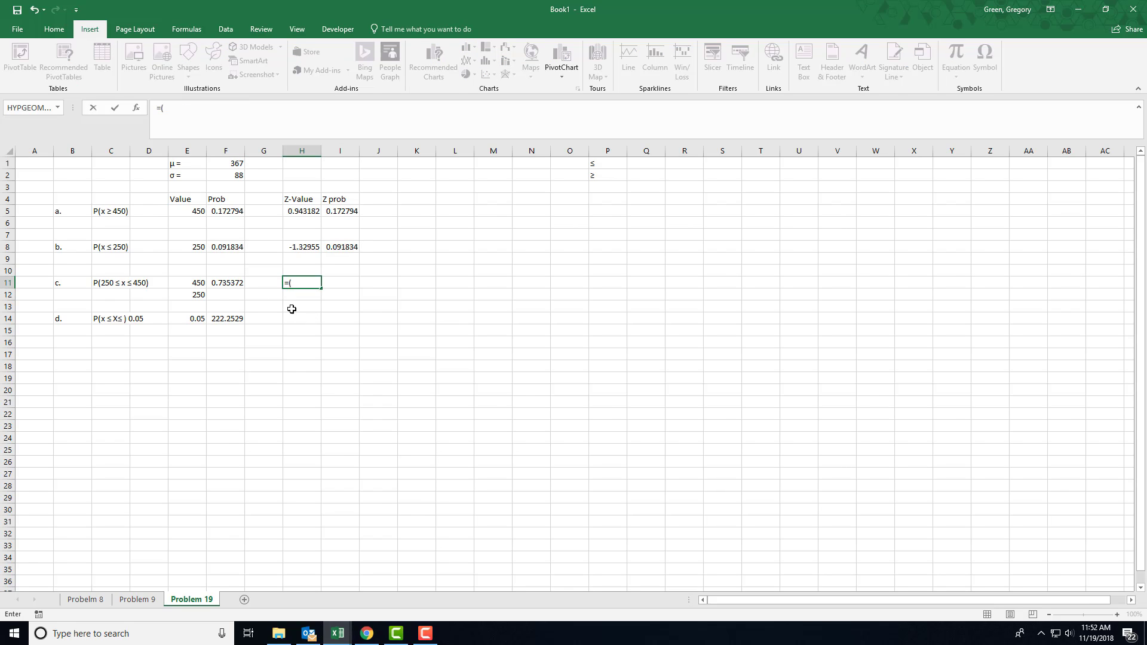
pyautogui.click(199, 284)
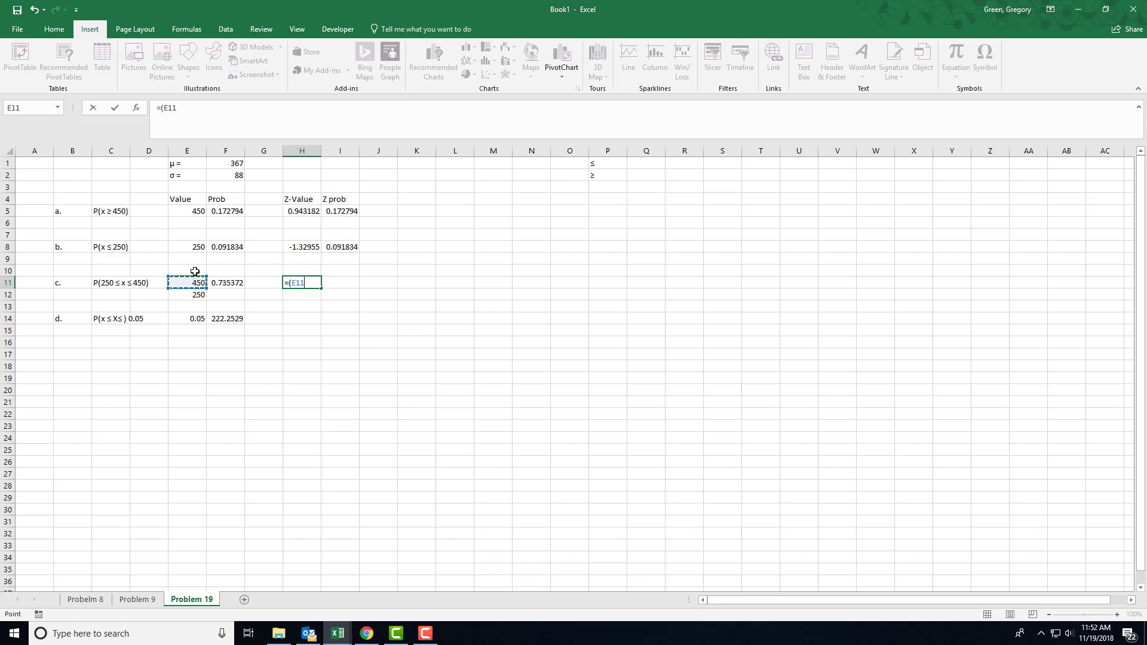
pyautogui.write('-')
pyautogui.click(220, 164)
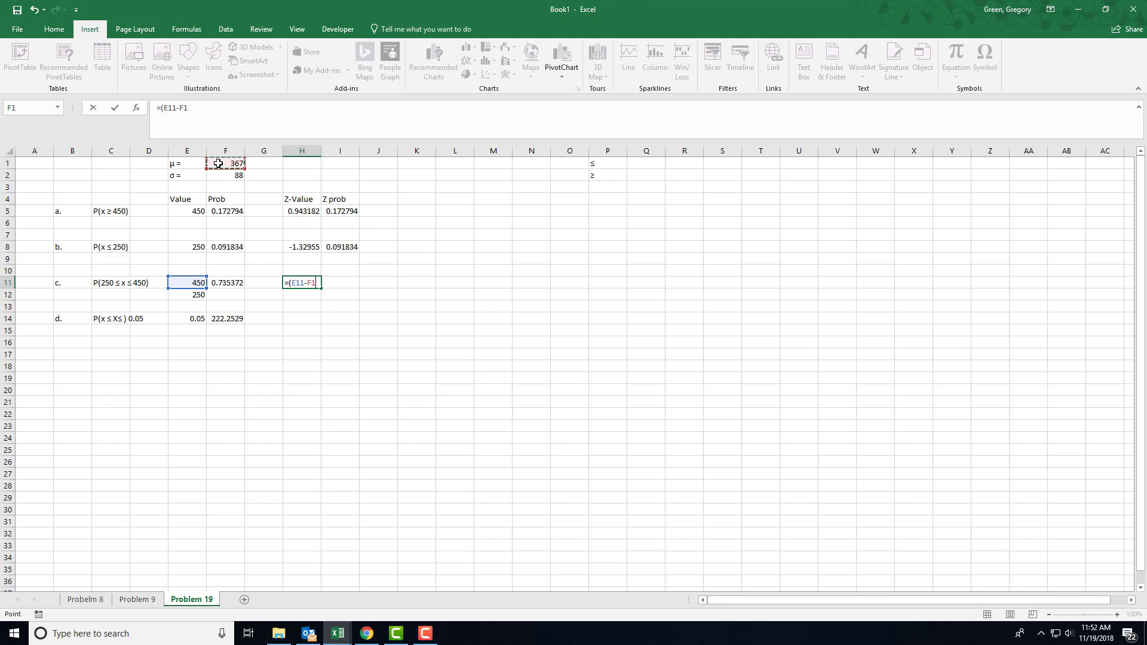
pyautogui.write(')/')
pyautogui.click(216, 175)
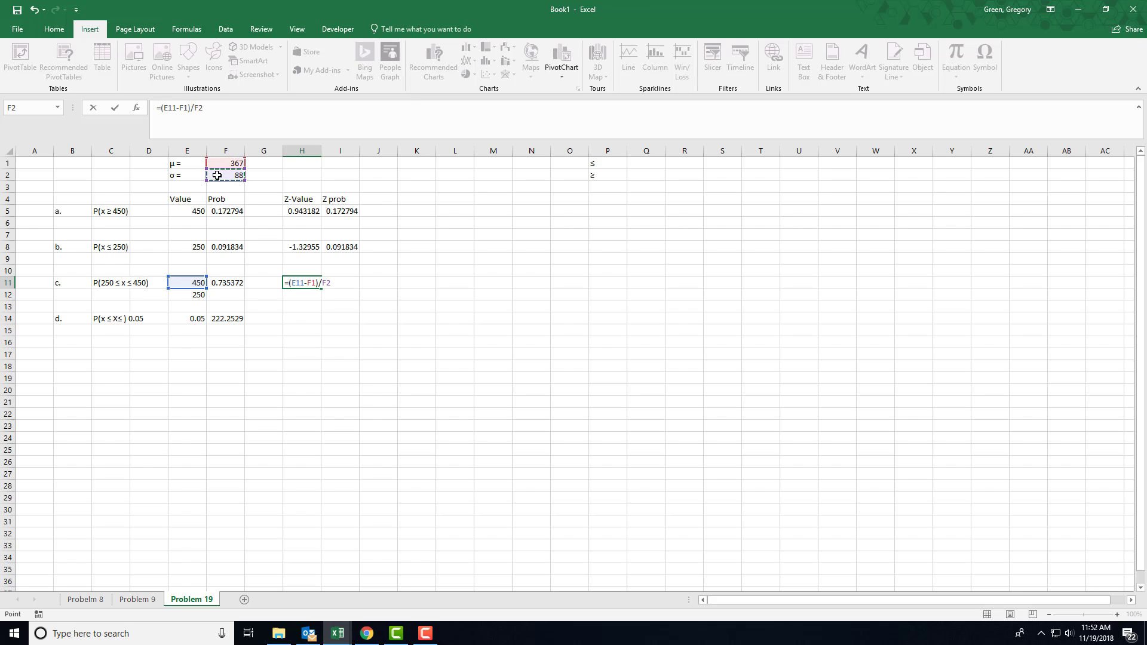
pyautogui.press('Return')
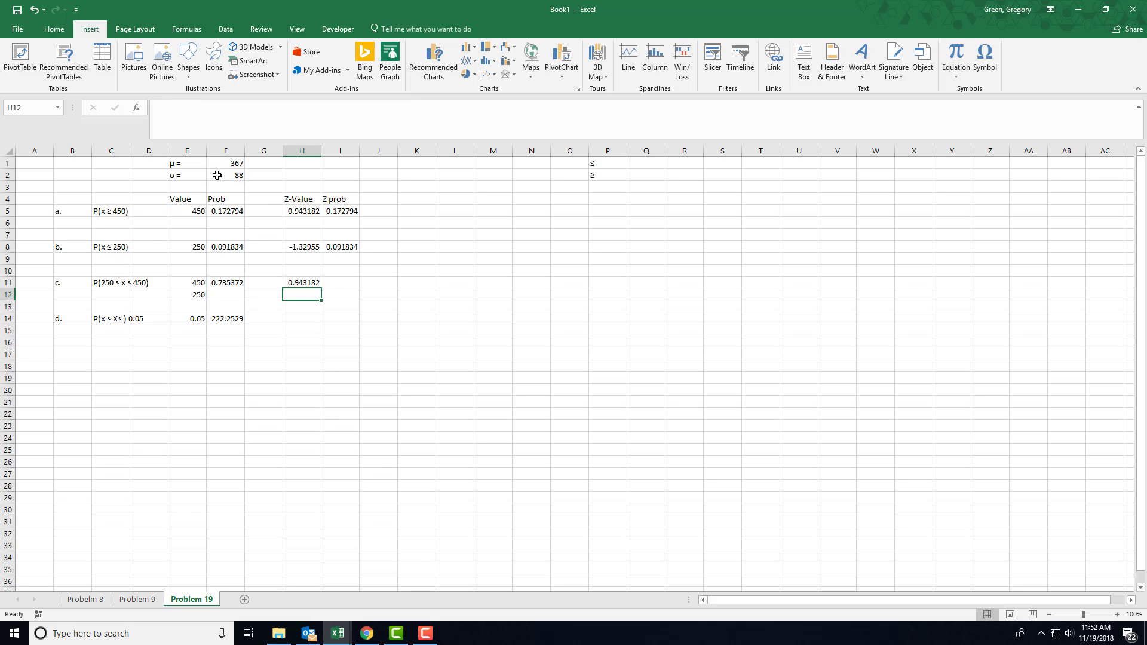
# Calculate the Z-Value for the part c lower bound in H12 with the formula =(E12-F1)/F2
pyautogui.write('=')
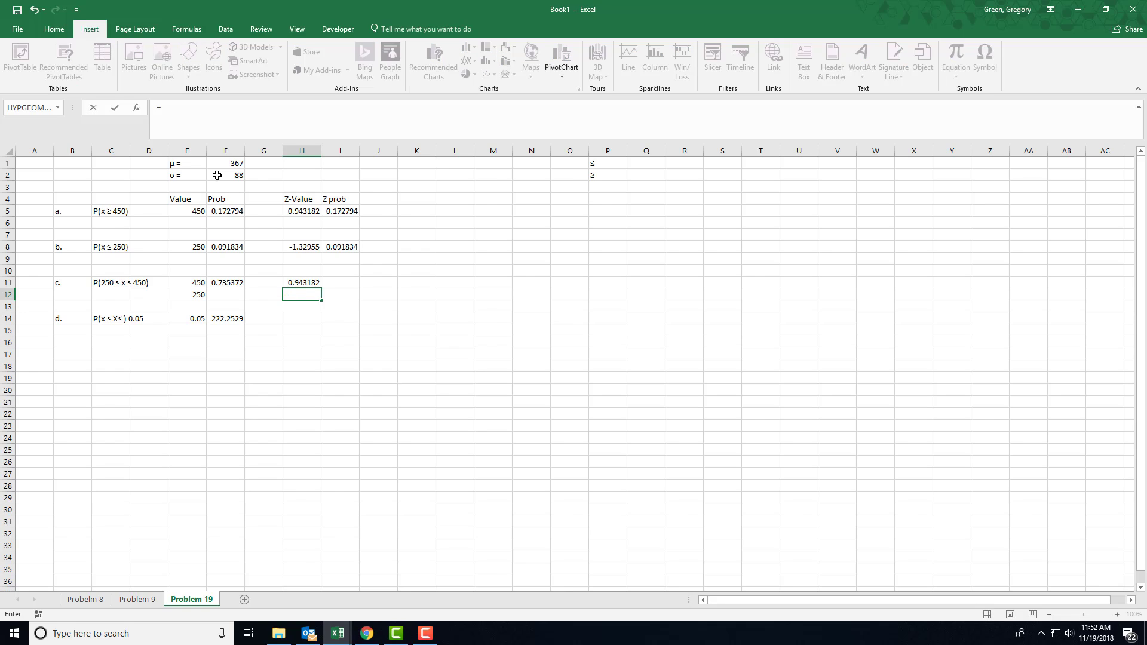
pyautogui.write('(')
pyautogui.click(178, 293)
pyautogui.write('-')
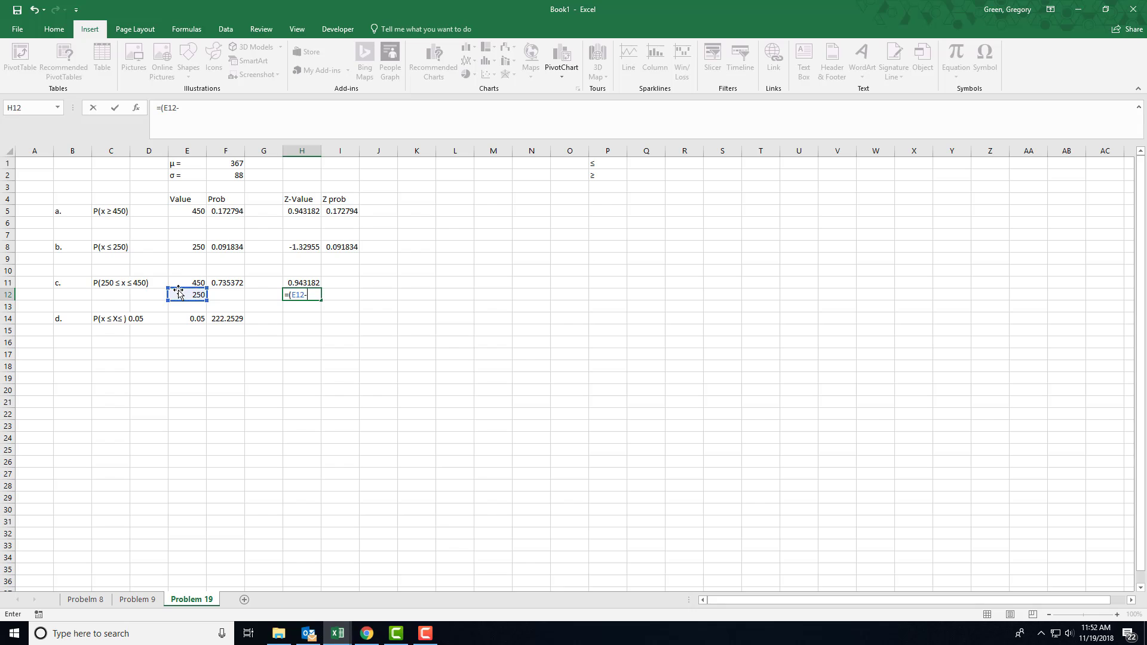
pyautogui.click(223, 164)
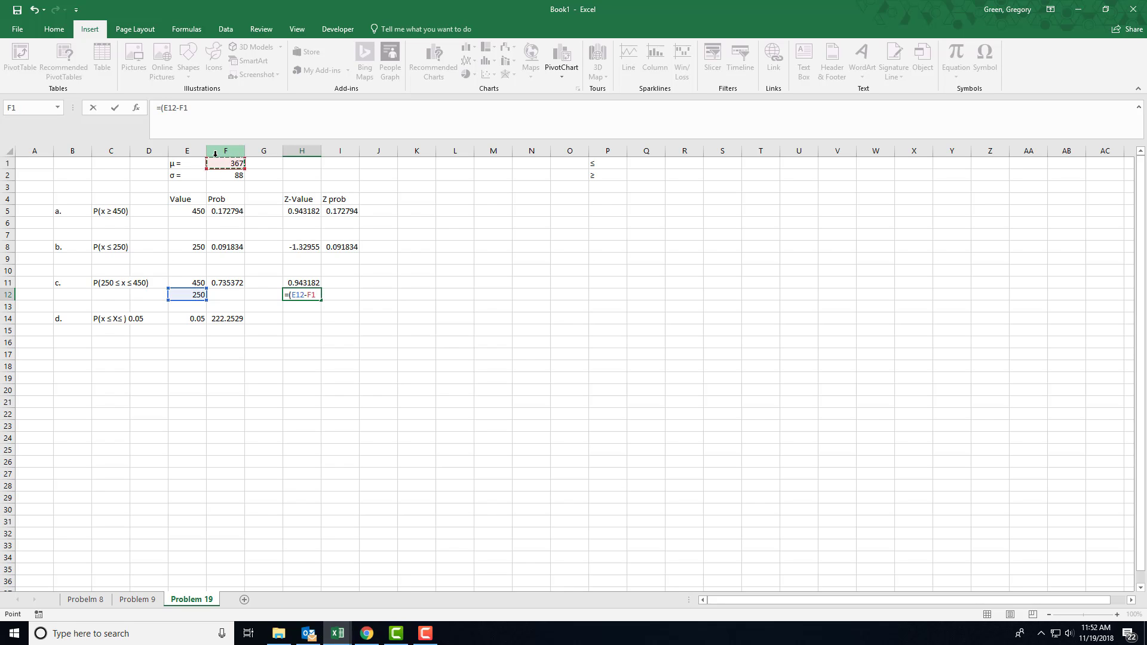
pyautogui.write(')/')
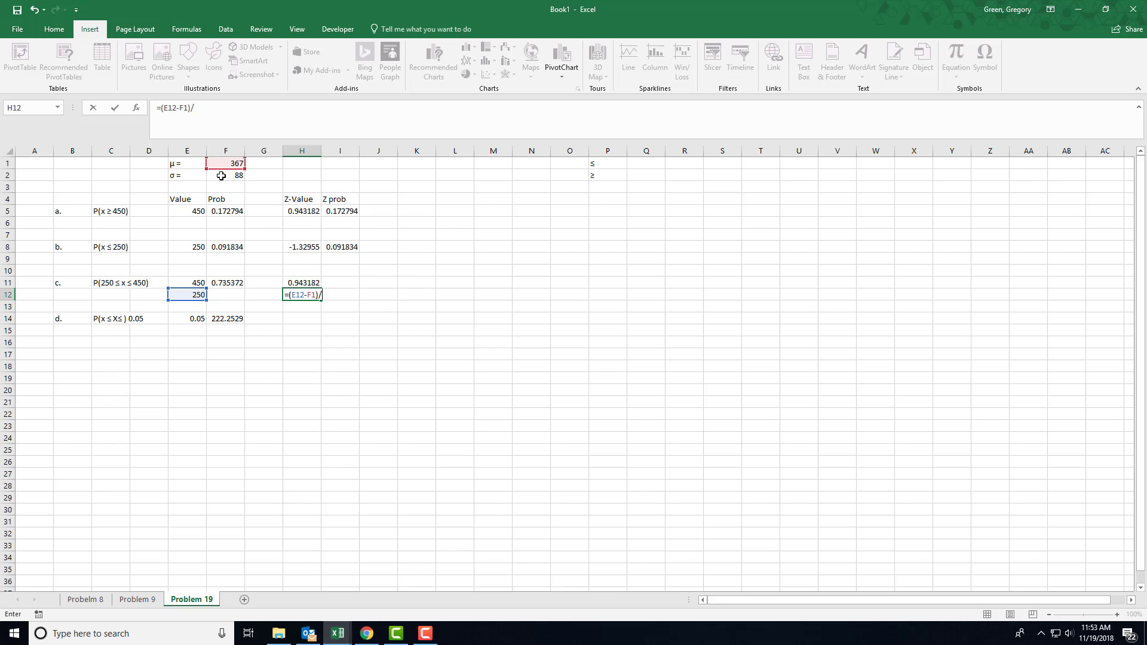
pyautogui.click(221, 174)
pyautogui.press('Return')
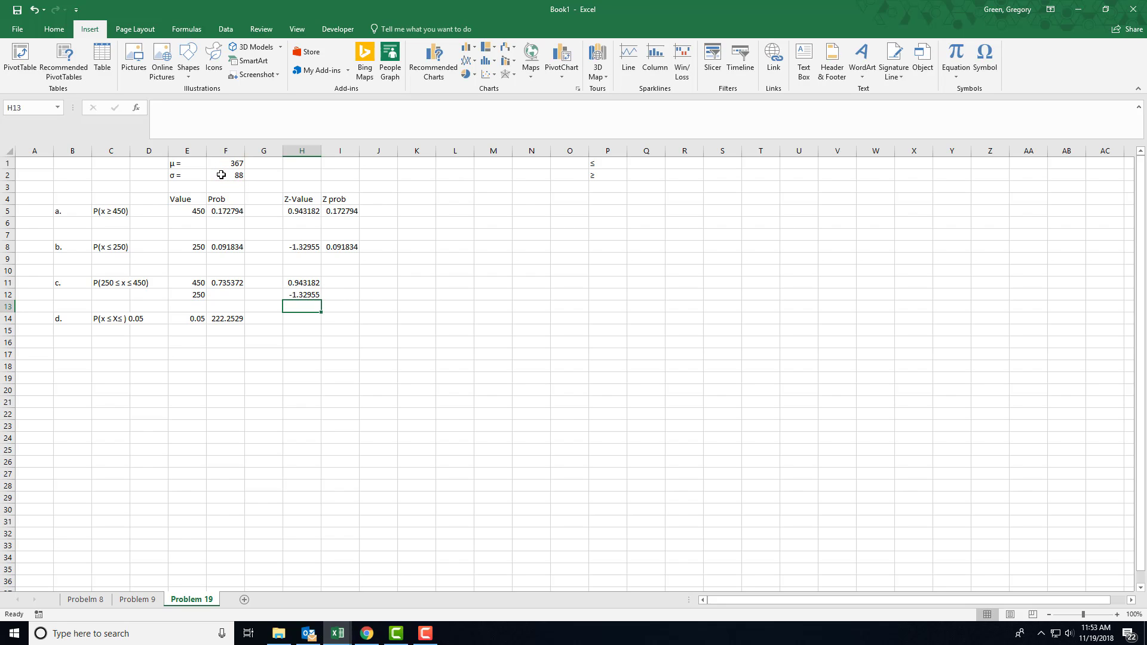
# Calculate the part c Z prob in I11 with the formula =NORM.S.DIST(H11,TRUE)-NORM.S.DIST(H12,TRUE)
pyautogui.click(339, 284)
pyautogui.write('=')
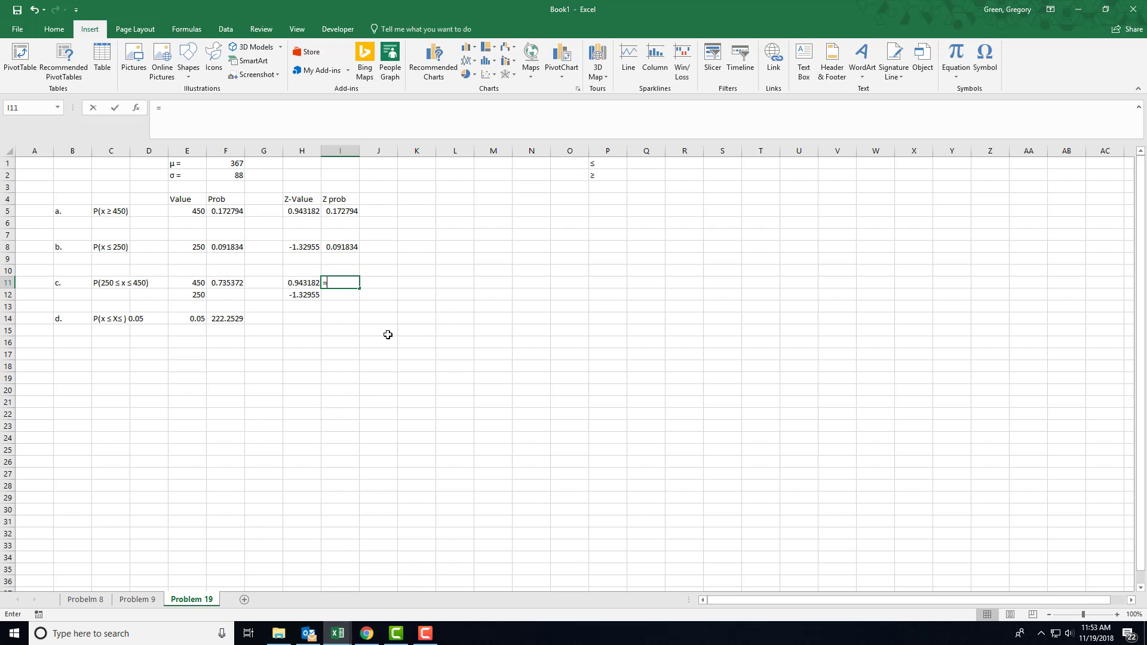
pyautogui.write('norm.s')
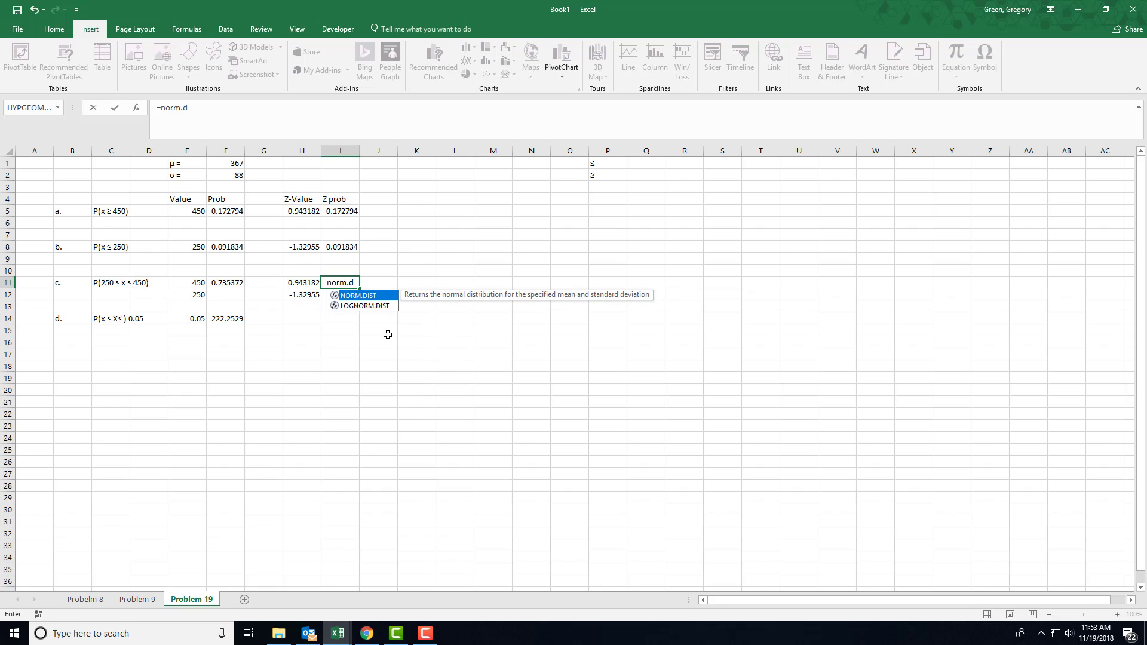
pyautogui.write('.dist(')
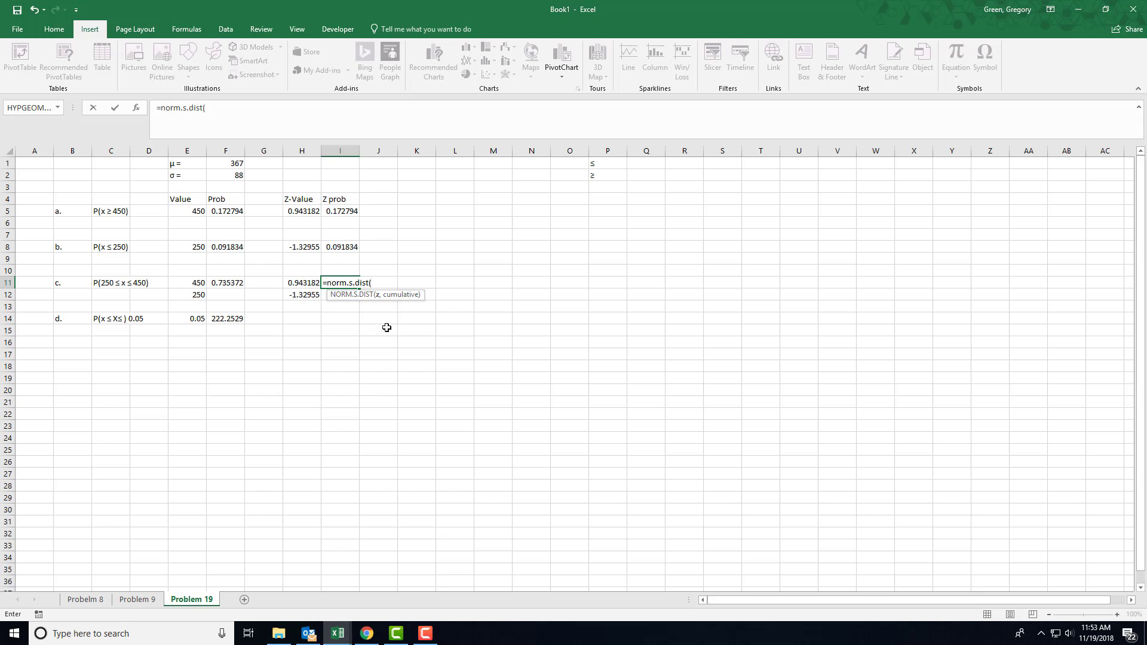
pyautogui.click(298, 285)
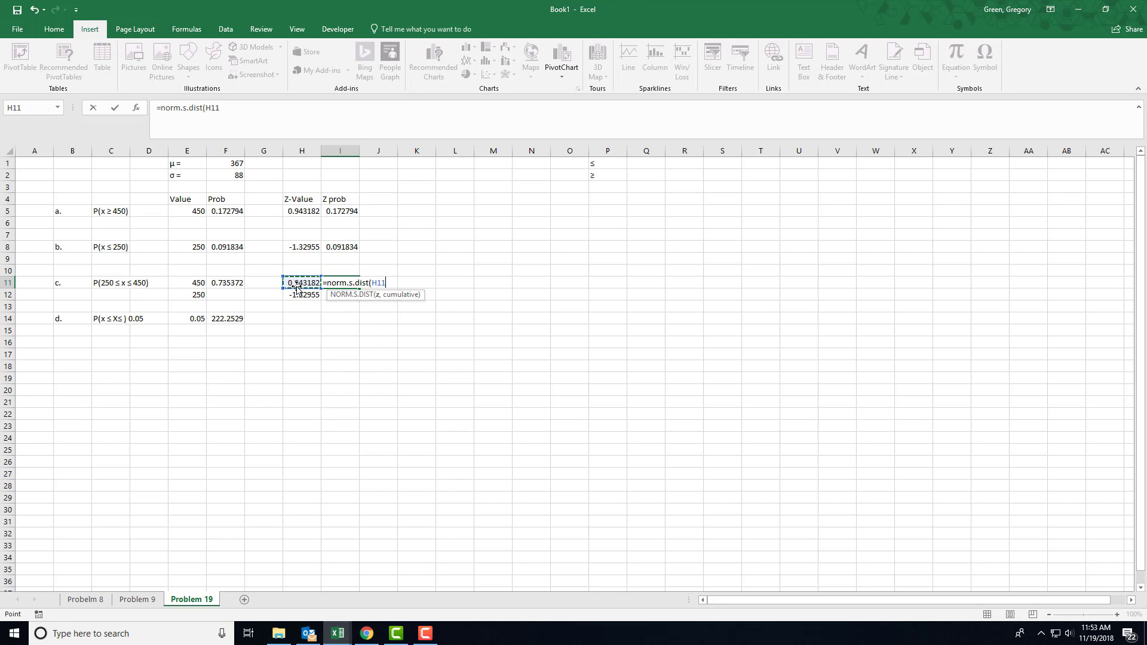
pyautogui.write(',TRU')
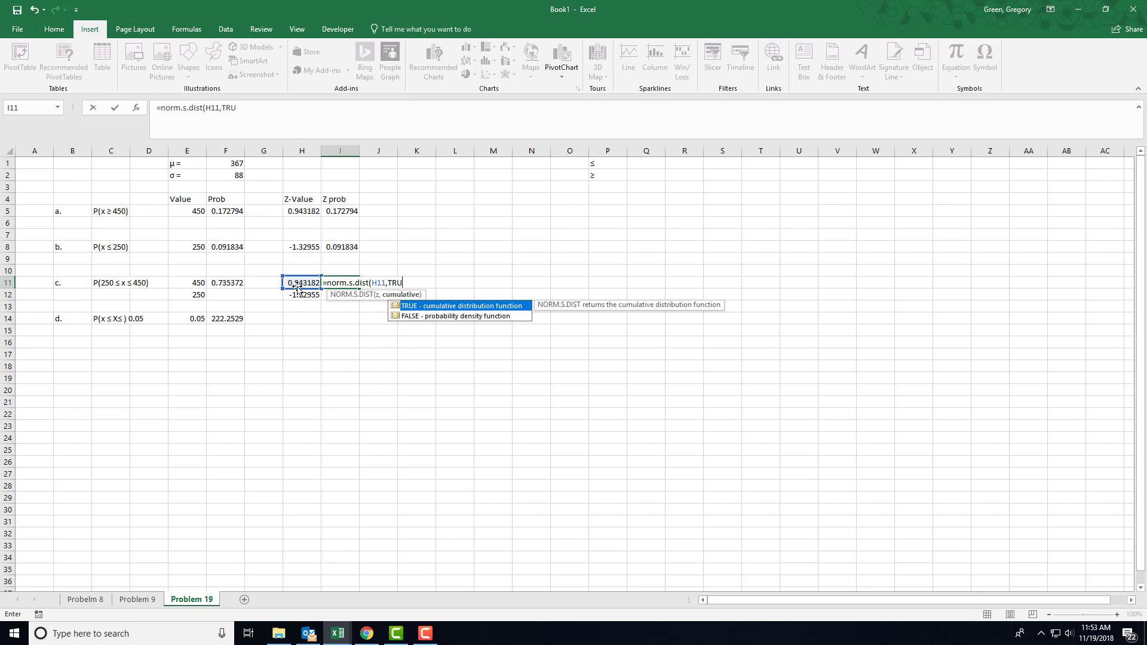
pyautogui.write('E)')
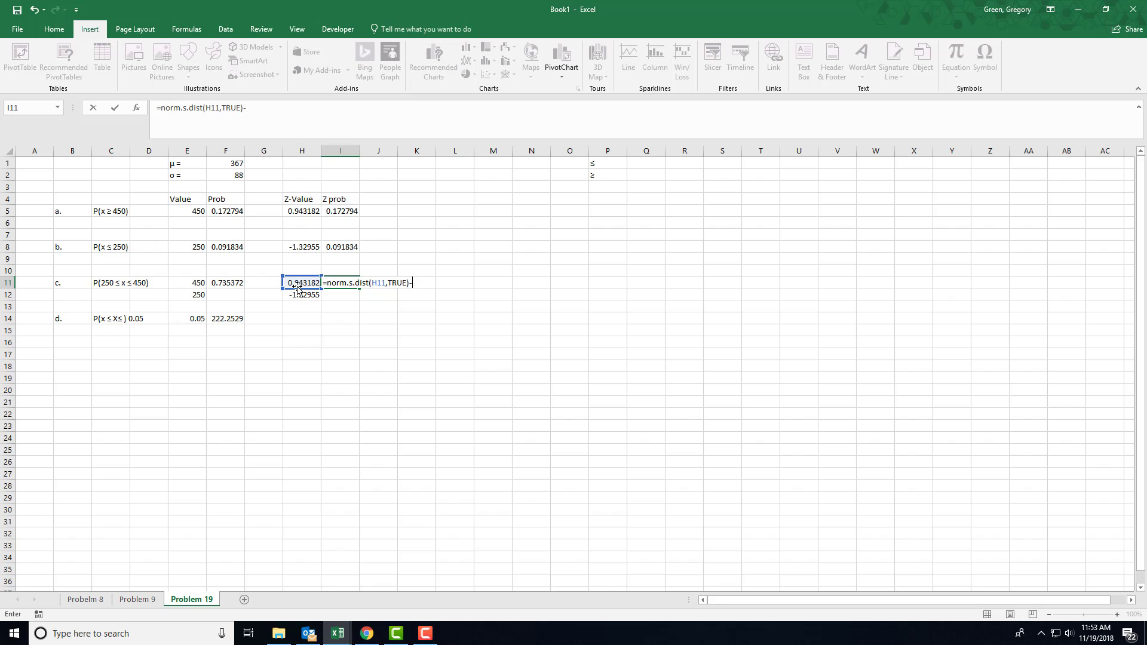
pyautogui.write('-norm.s')
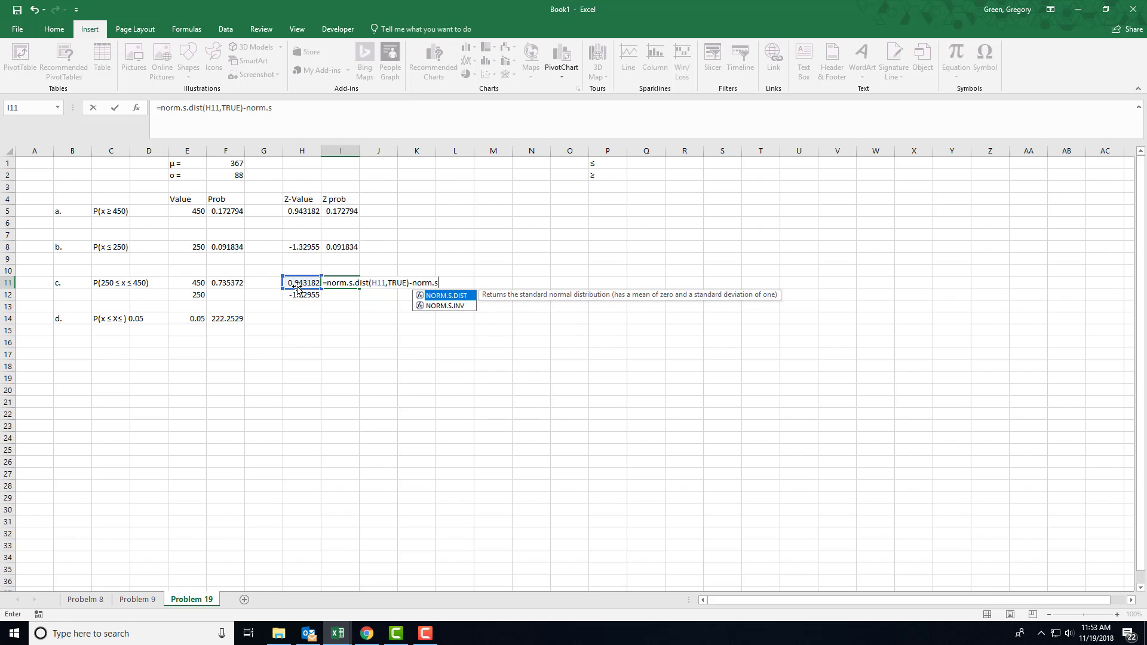
pyautogui.write('.dist(')
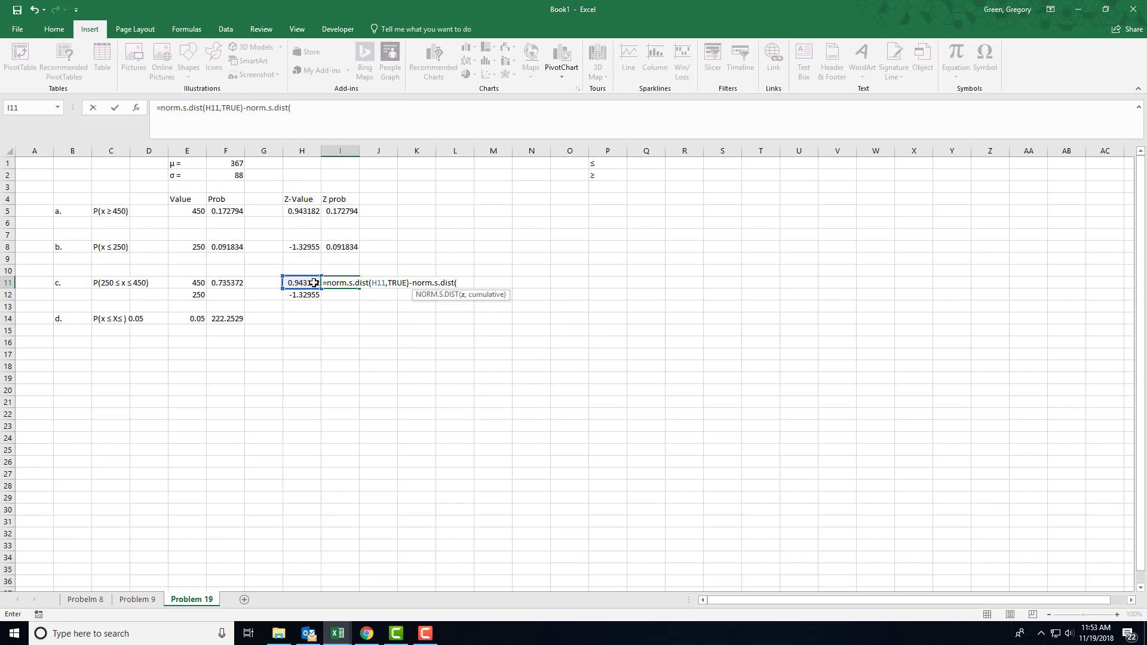
pyautogui.click(309, 293)
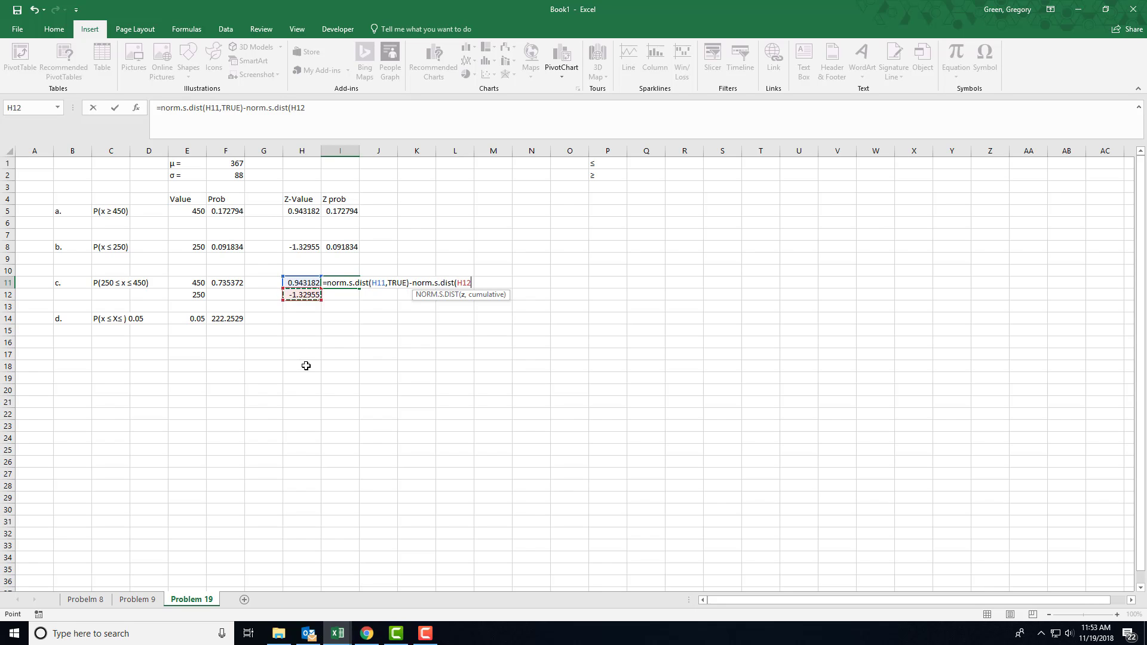
pyautogui.write(',')
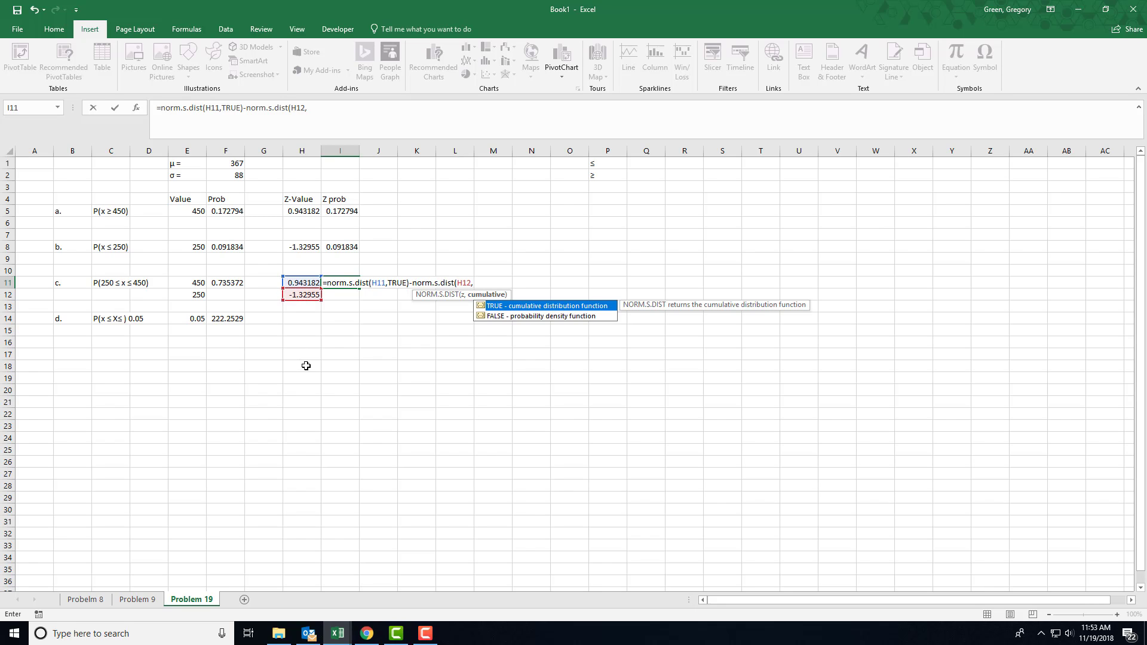
pyautogui.write('TRUE)')
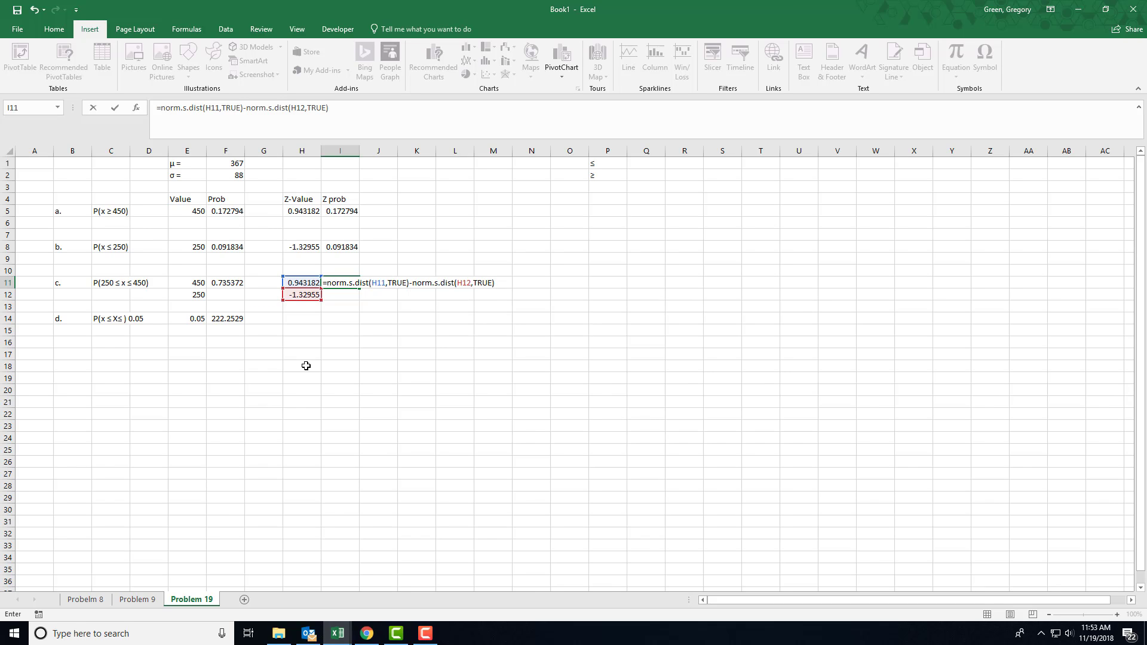
pyautogui.press('Return')
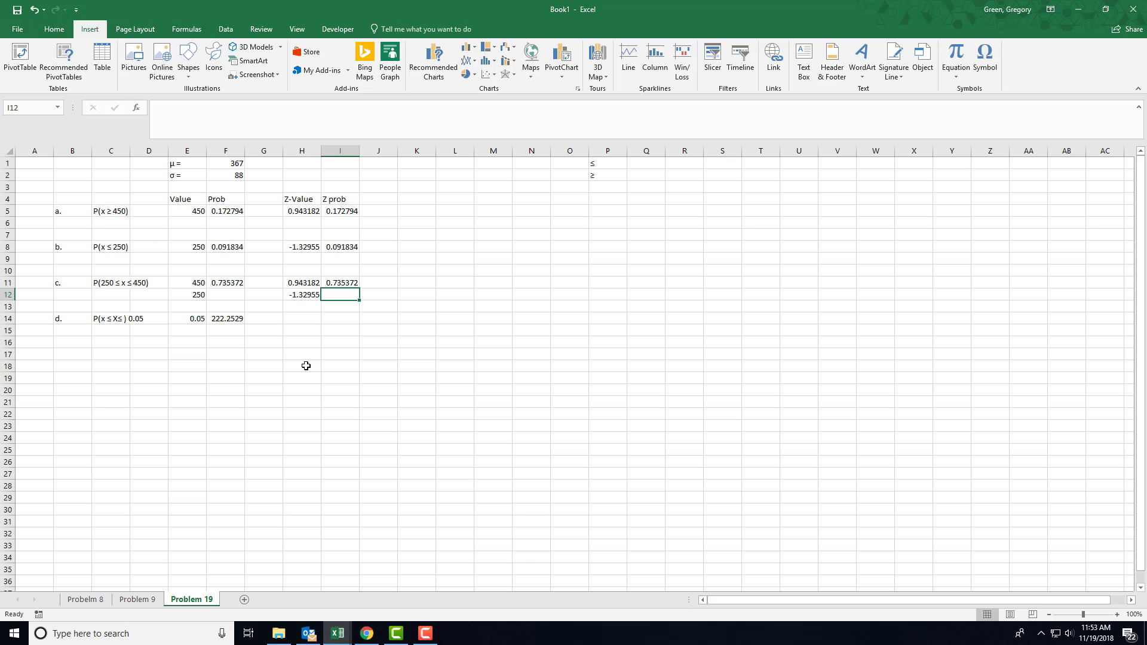
# Review the part a Z-Value formula in H5 and switch to the Problem 9 sheet to view its f(x) curve
pyautogui.click(290, 212)
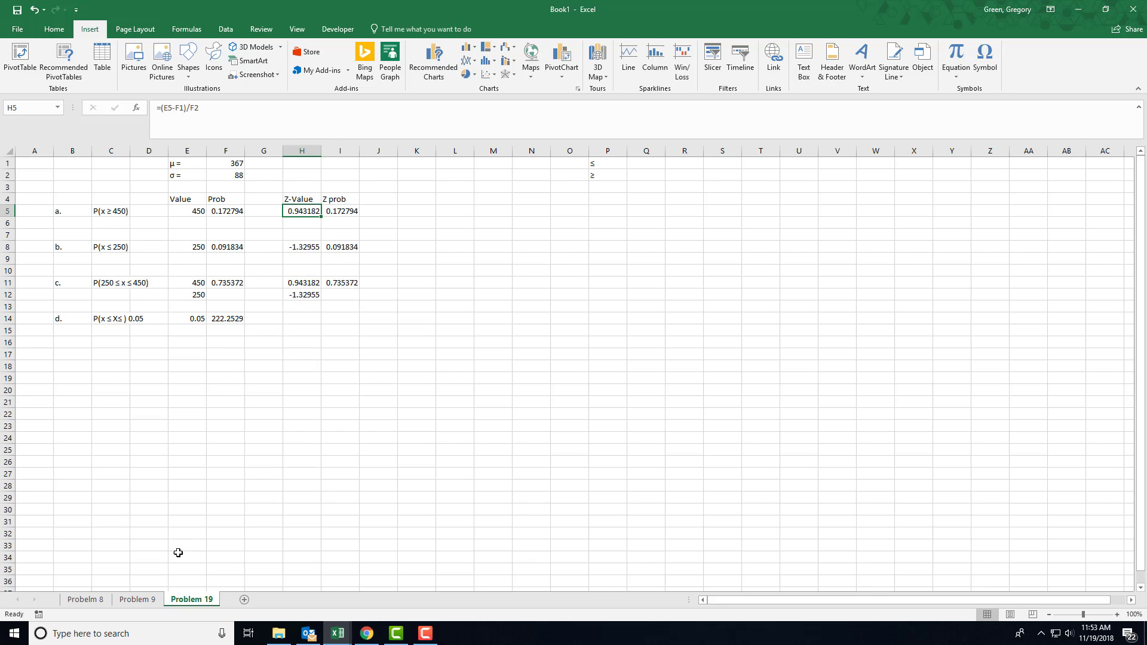
pyautogui.click(137, 599)
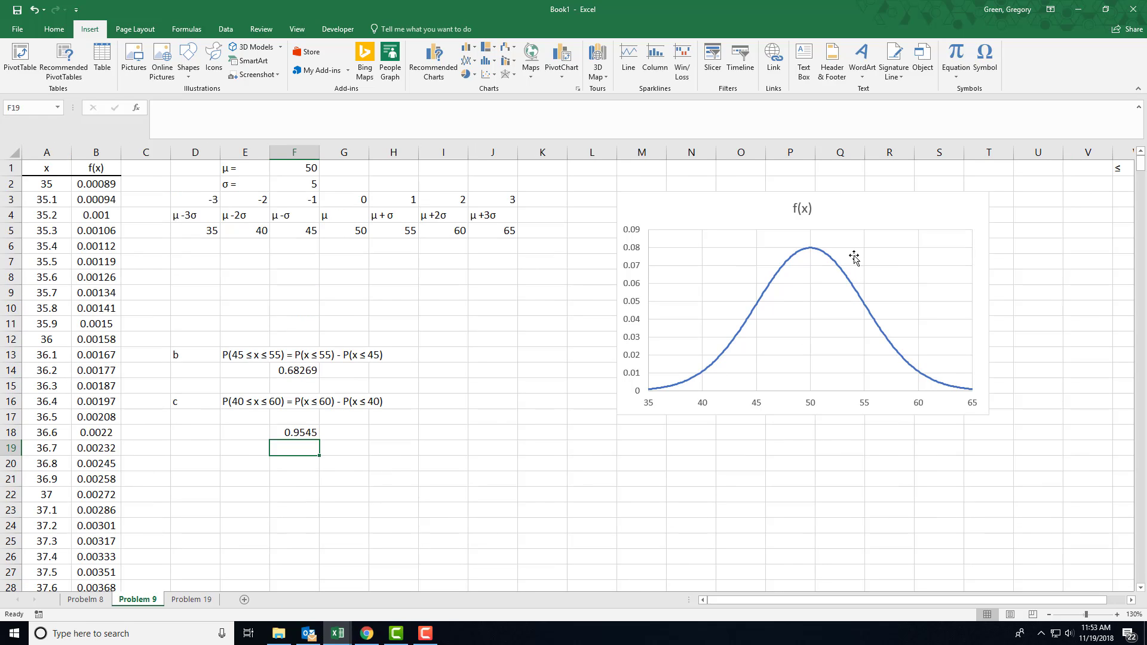